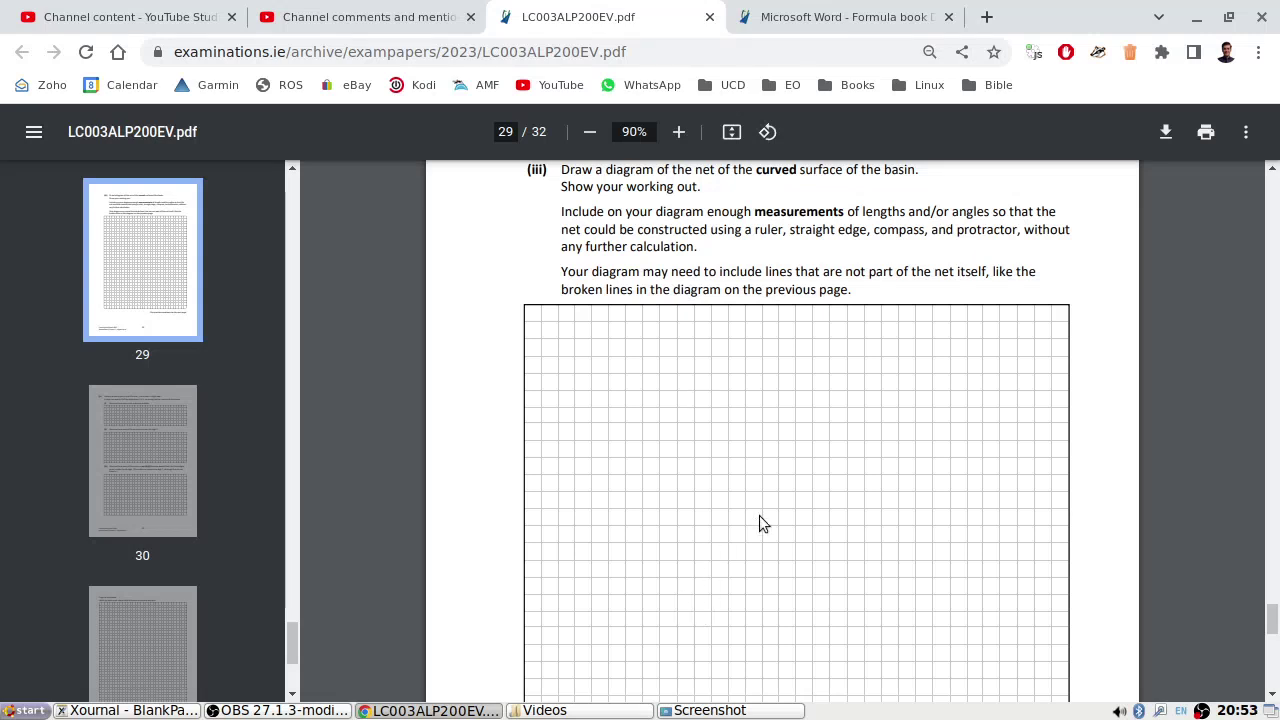
# Find Question 10 on page 28 of the exam paper and copy a screenshot of its basin diagram to the clipboard
pyautogui.scroll(3, 759, 517)
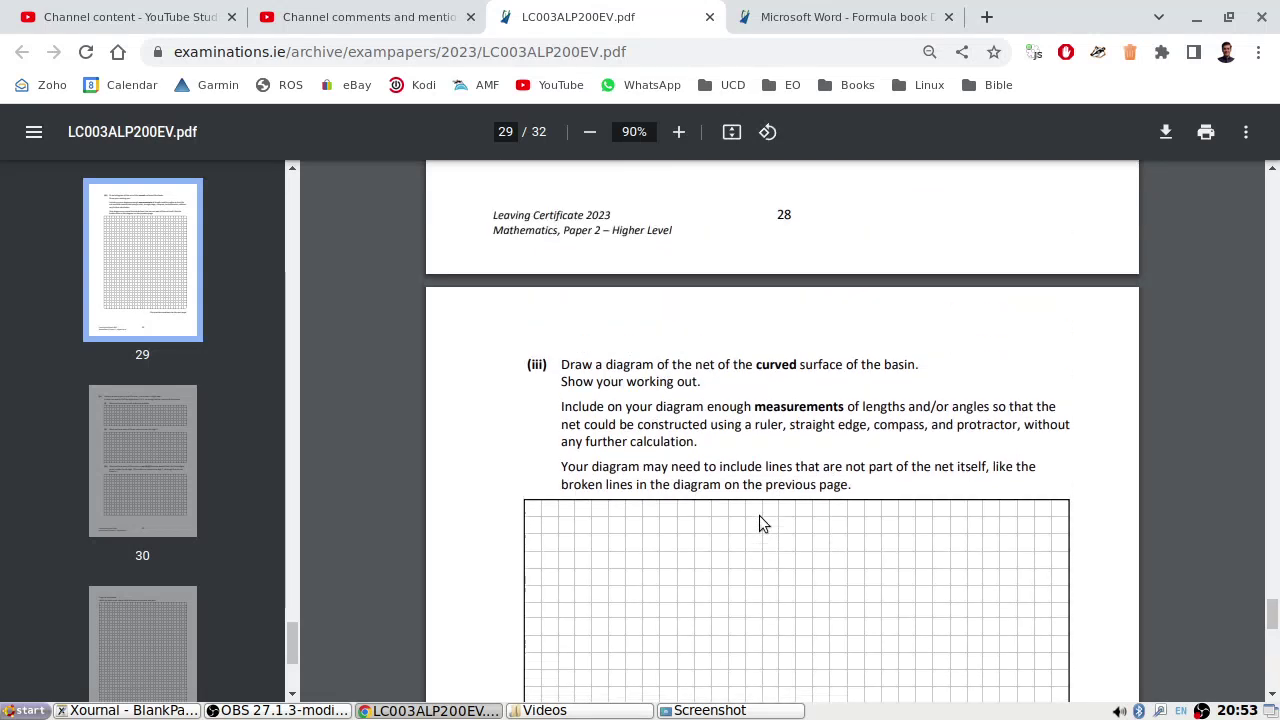
pyautogui.scroll(10, 759, 522)
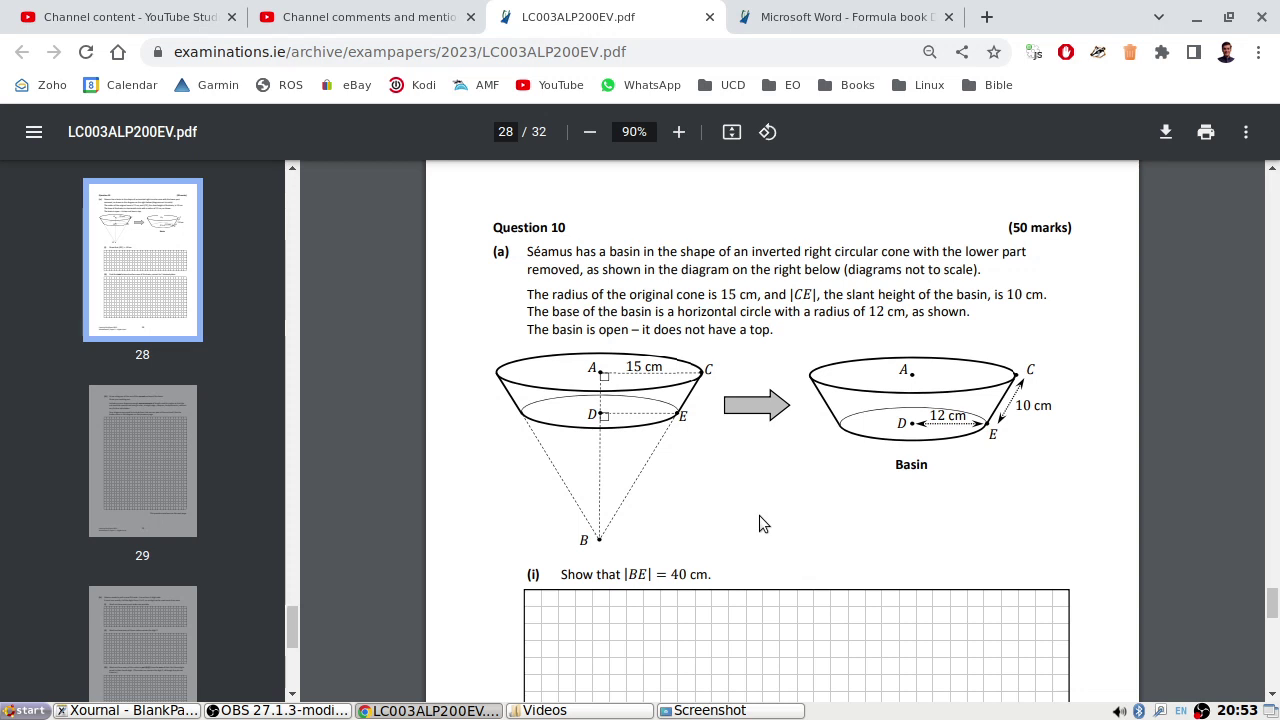
pyautogui.hotkey('alt', 'Tab')
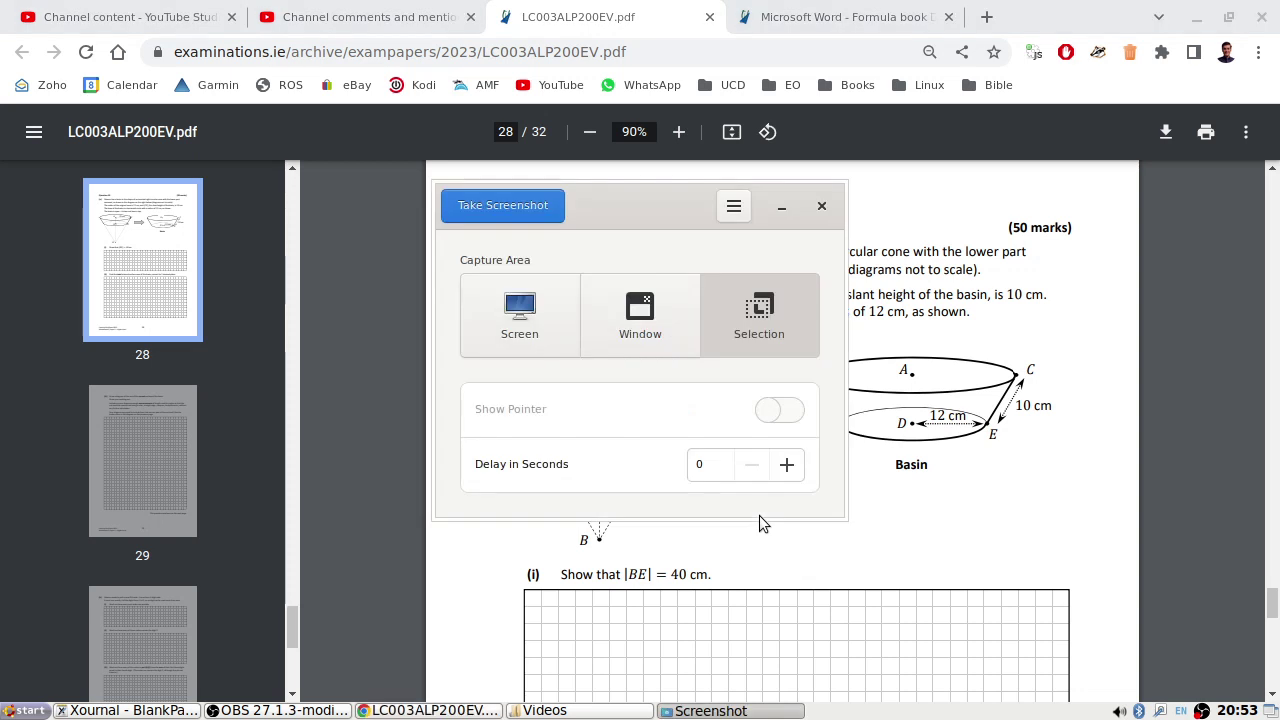
pyautogui.click(759, 312)
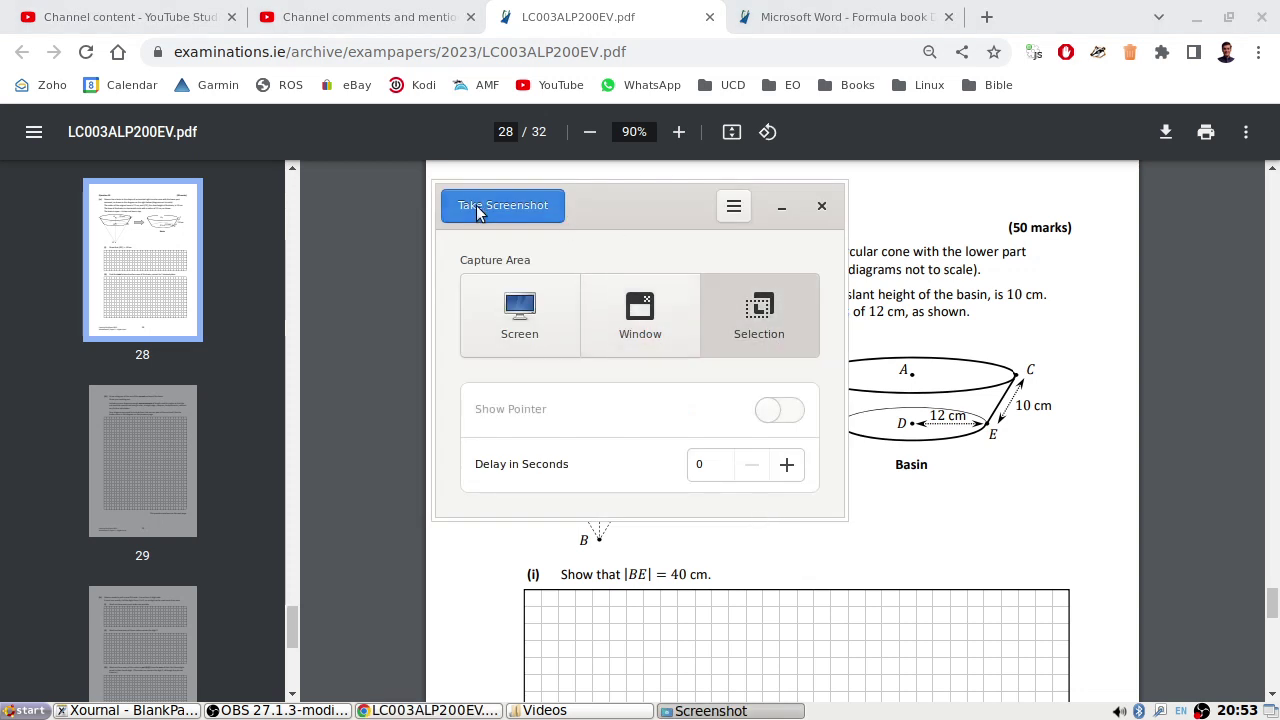
pyautogui.click(505, 205)
pyautogui.moveTo(1073, 328); pyautogui.dragTo(799, 488)
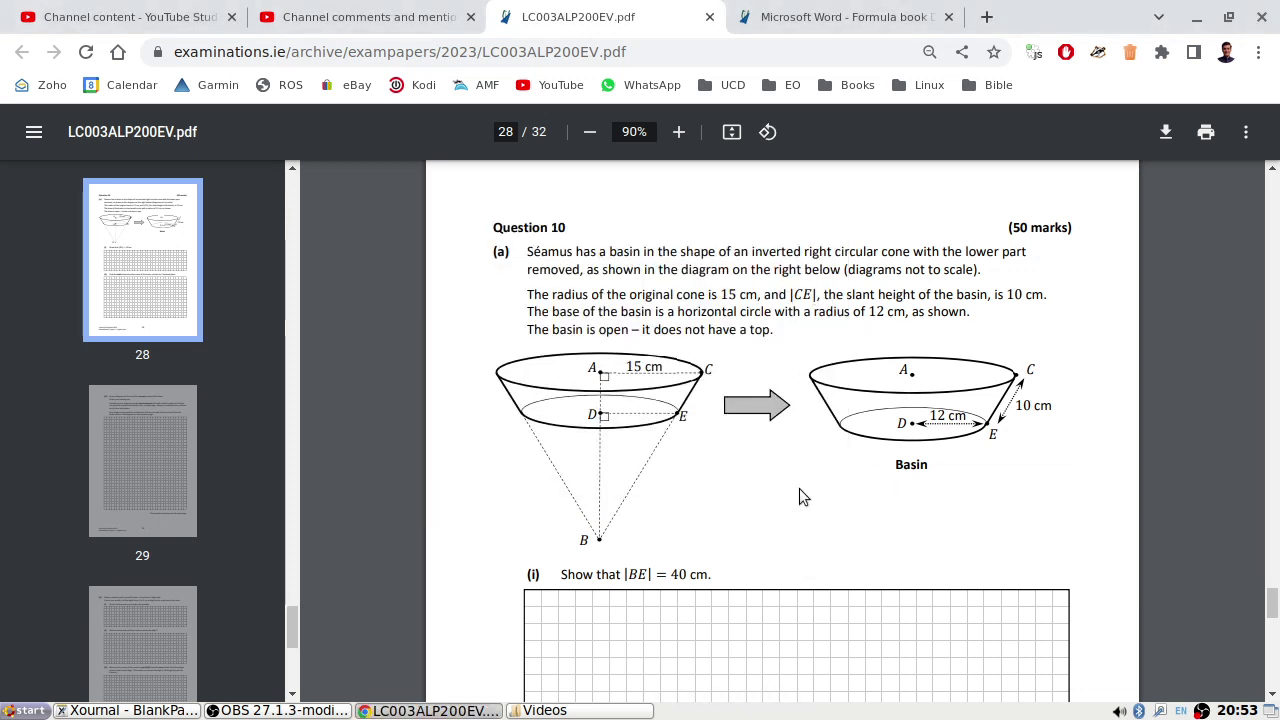
pyautogui.click(685, 154)
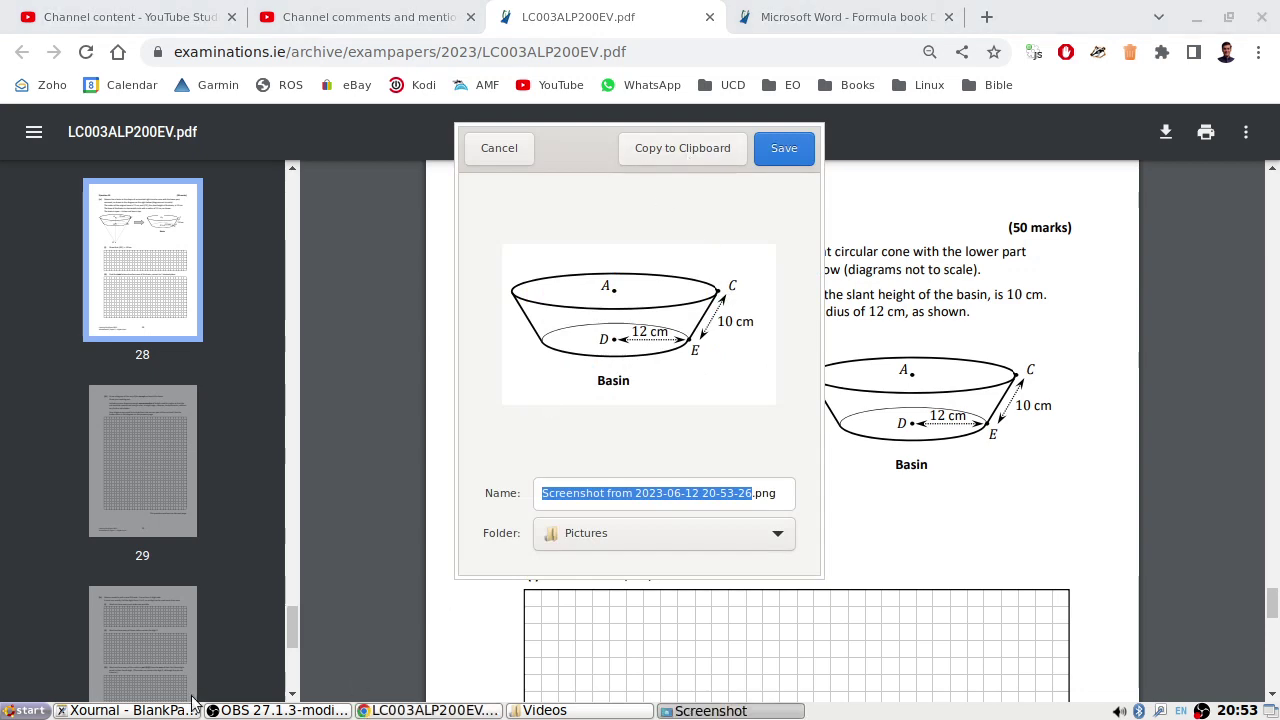
# Switch to Xournal and delete the page containing the previous question's working
pyautogui.hotkey('alt', 'Tab')
pyautogui.press('F11')
pyautogui.click(128, 31)
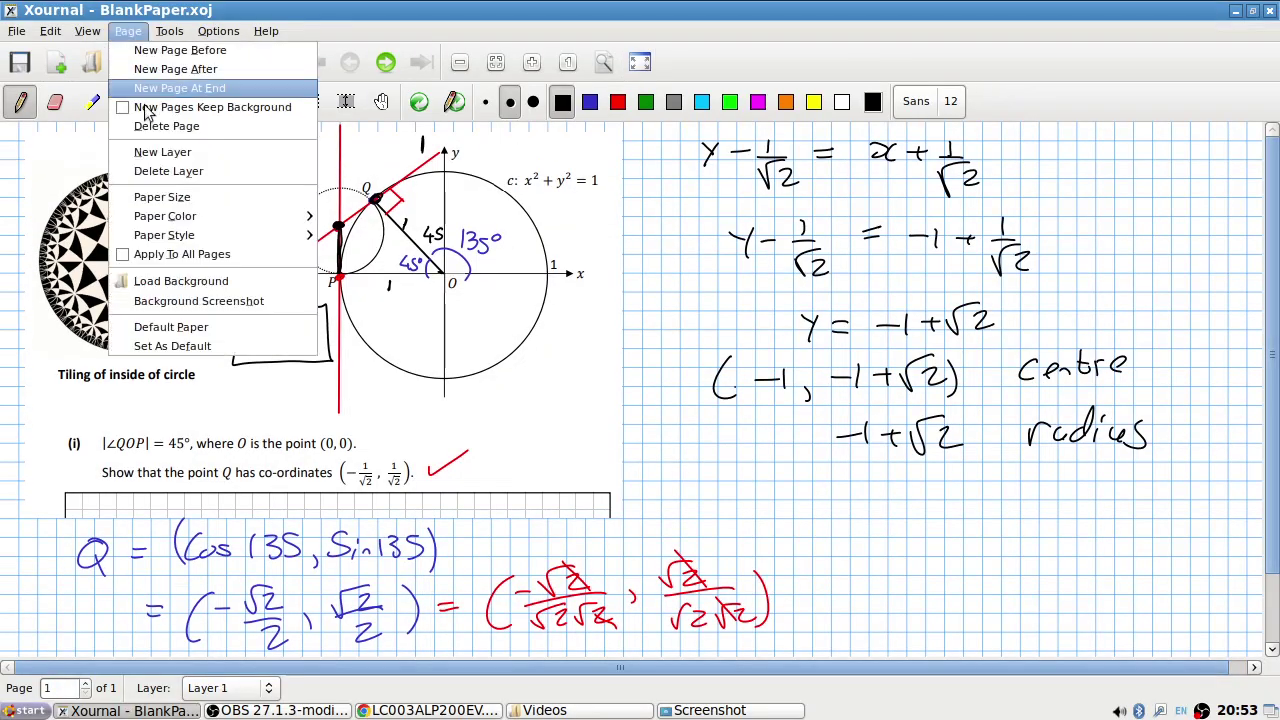
pyautogui.click(135, 166)
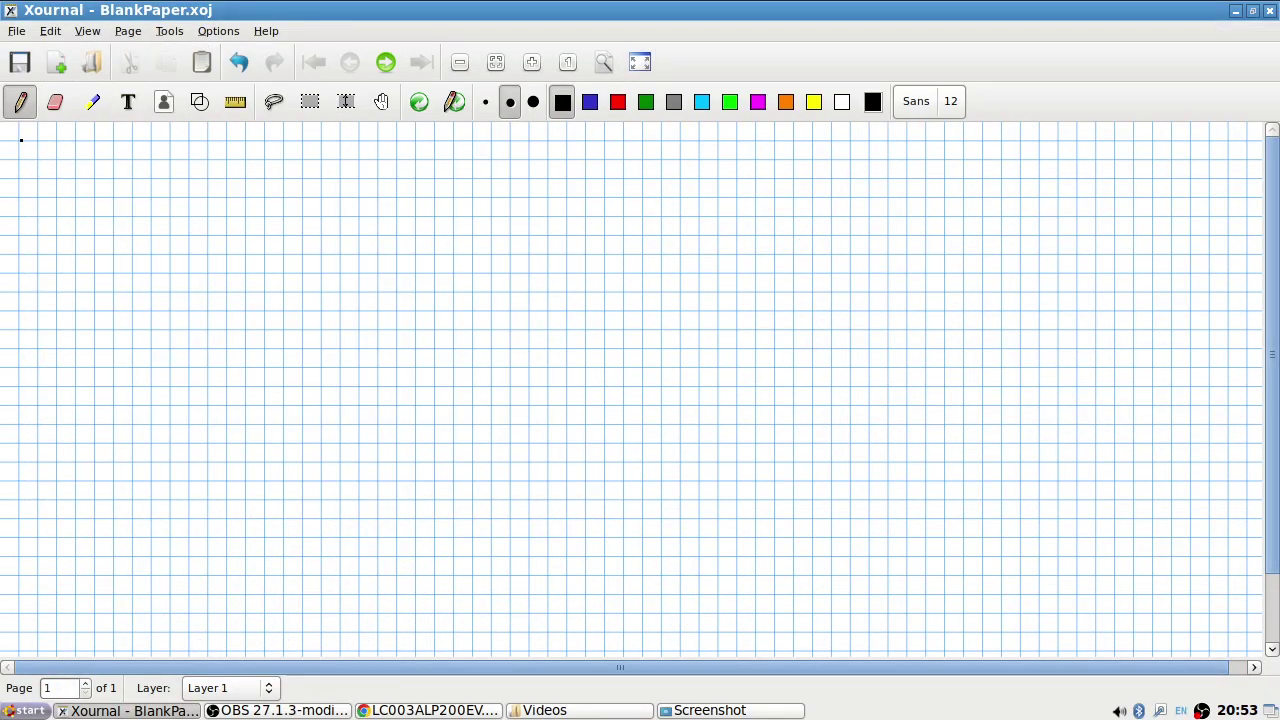
# Paste the basin diagram into the page's upper-left corner and dismiss the unsaved screenshot
pyautogui.hotkey('ctrl', 'v')
pyautogui.moveTo(226, 260); pyautogui.dragTo(150, 217)
pyautogui.hotkey('alt', 'Tab')
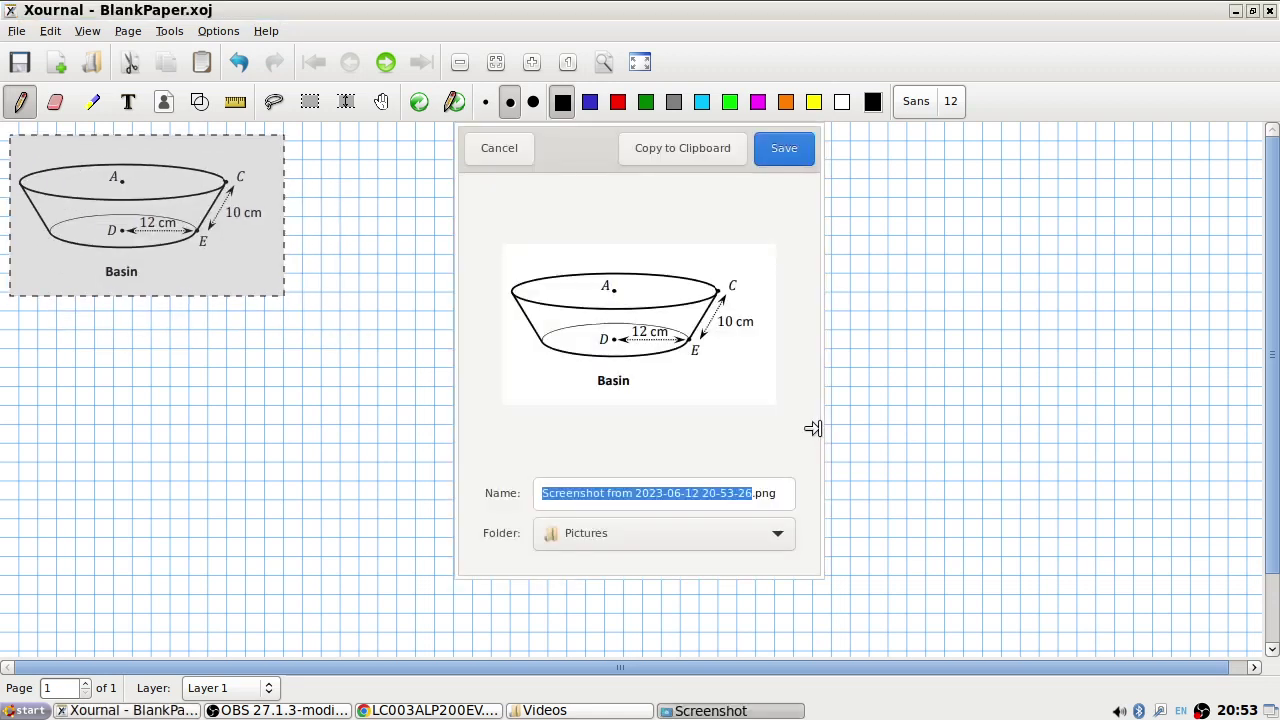
pyautogui.click(494, 147)
# Switch back to Question 10 in Chrome and bring the screenshot tool in front of it
pyautogui.hotkey('alt', 'Tab')
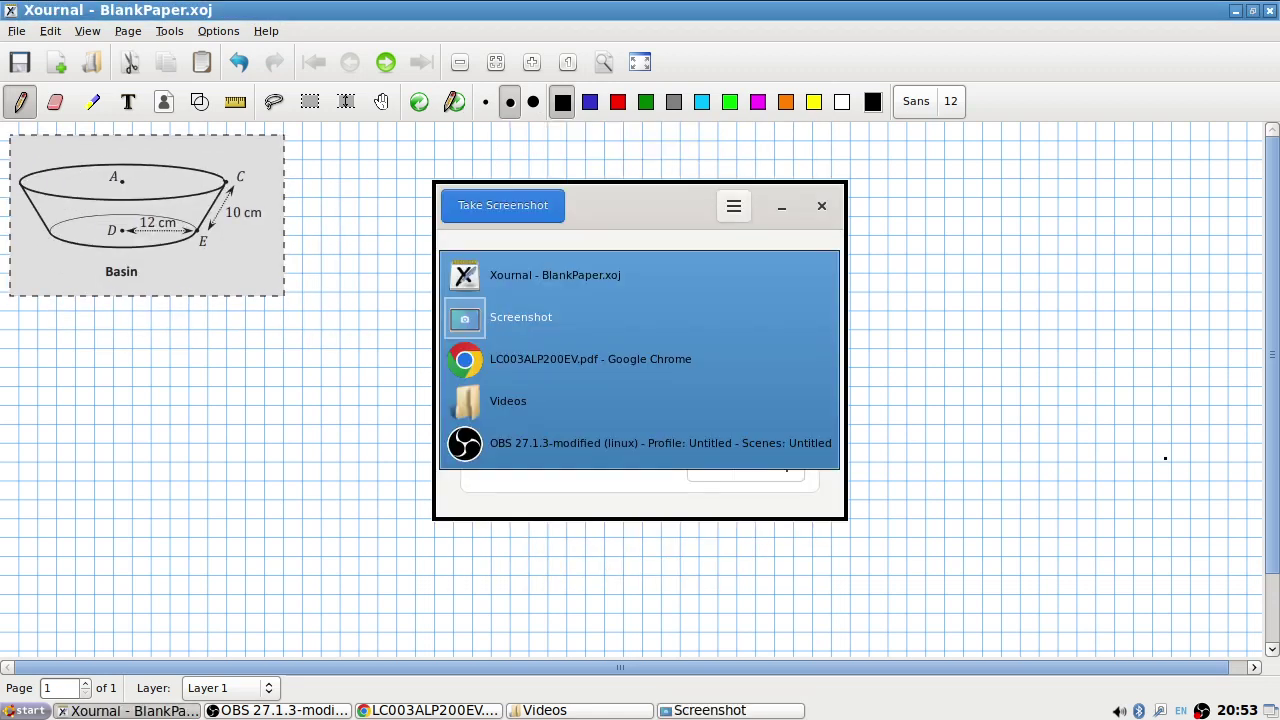
pyautogui.hotkey('alt', 'Tab')
pyautogui.hotkey('alt', 'Tab')
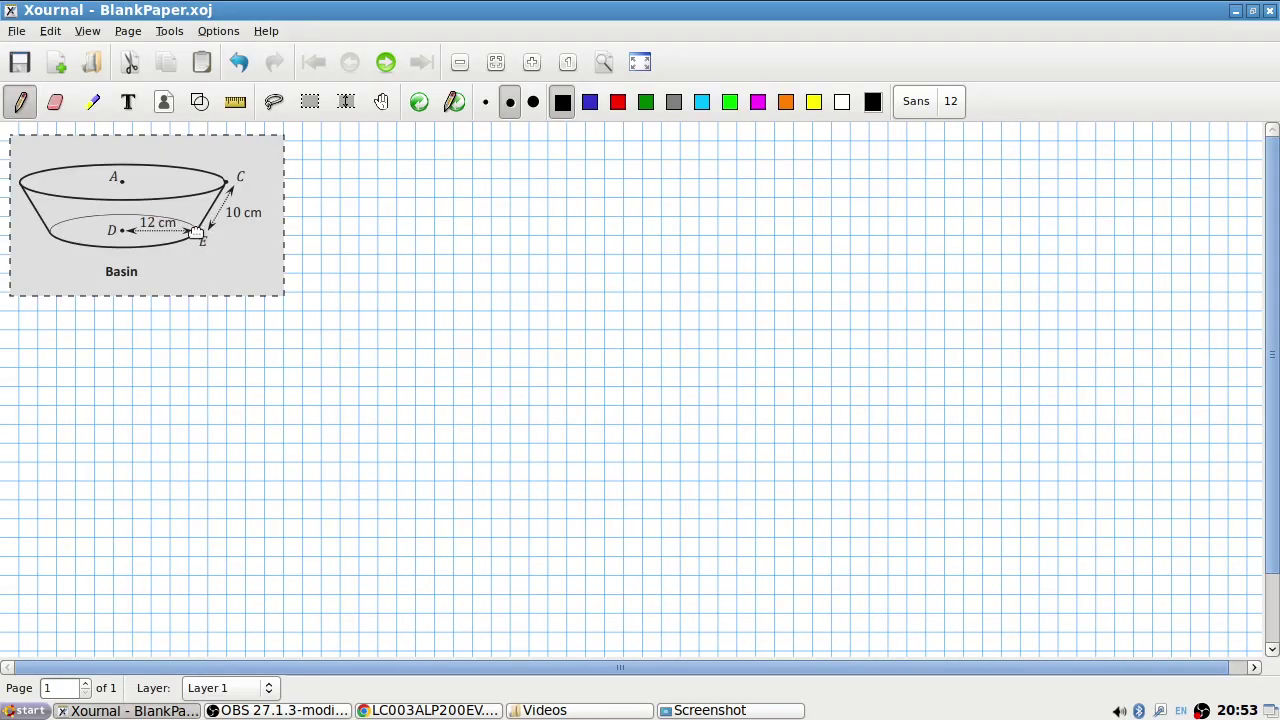
pyautogui.hotkey('alt', 'Tab')
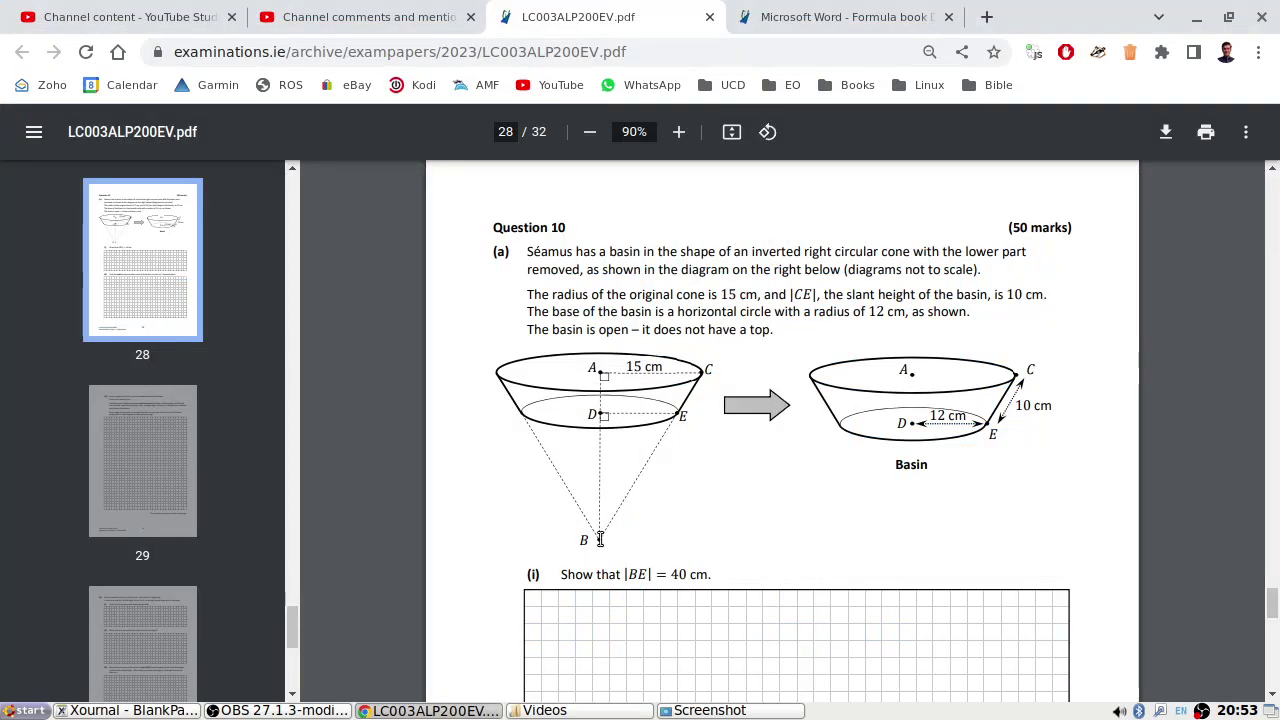
pyautogui.hotkey('alt', 'Tab')
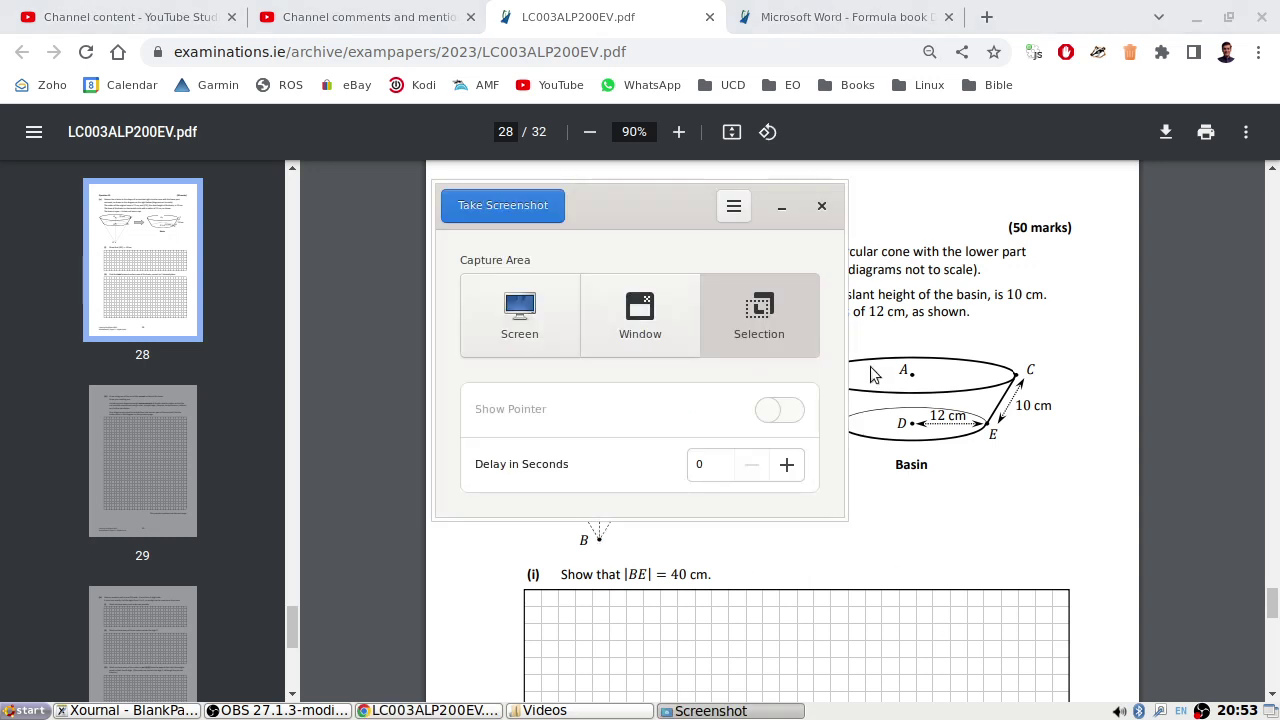
pyautogui.click(503, 205)
pyautogui.click(541, 391)
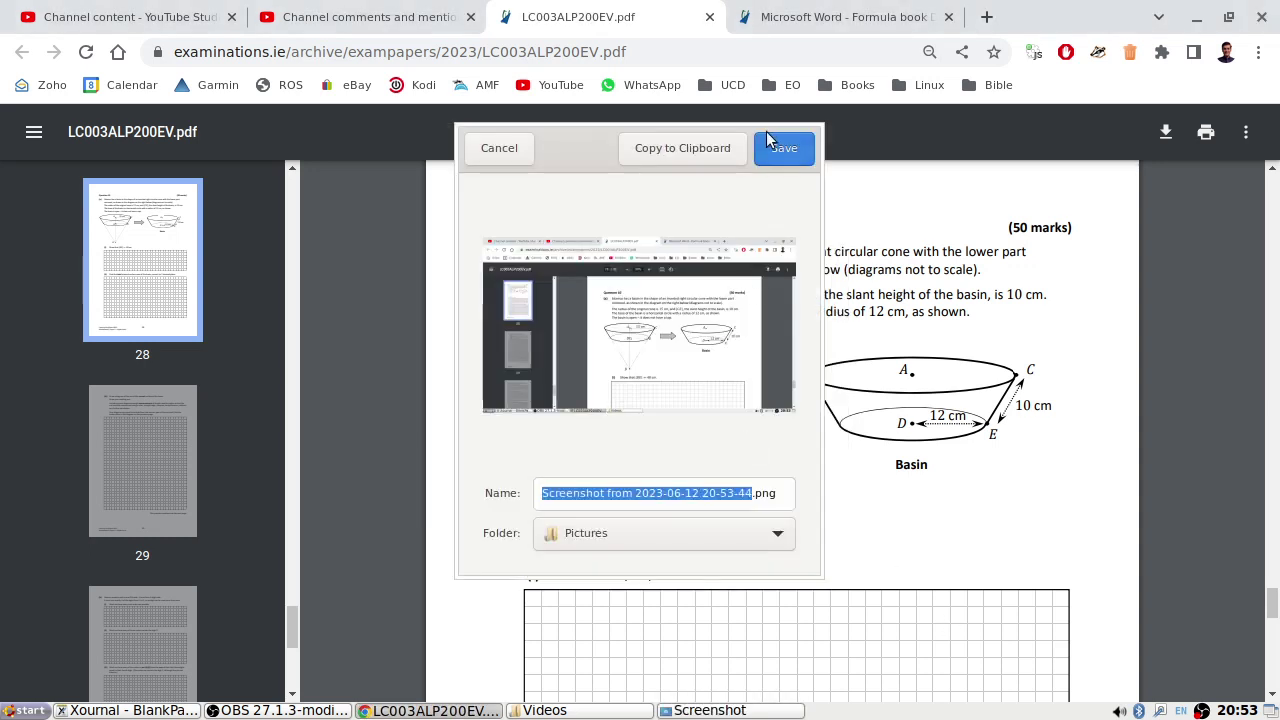
pyautogui.click(517, 149)
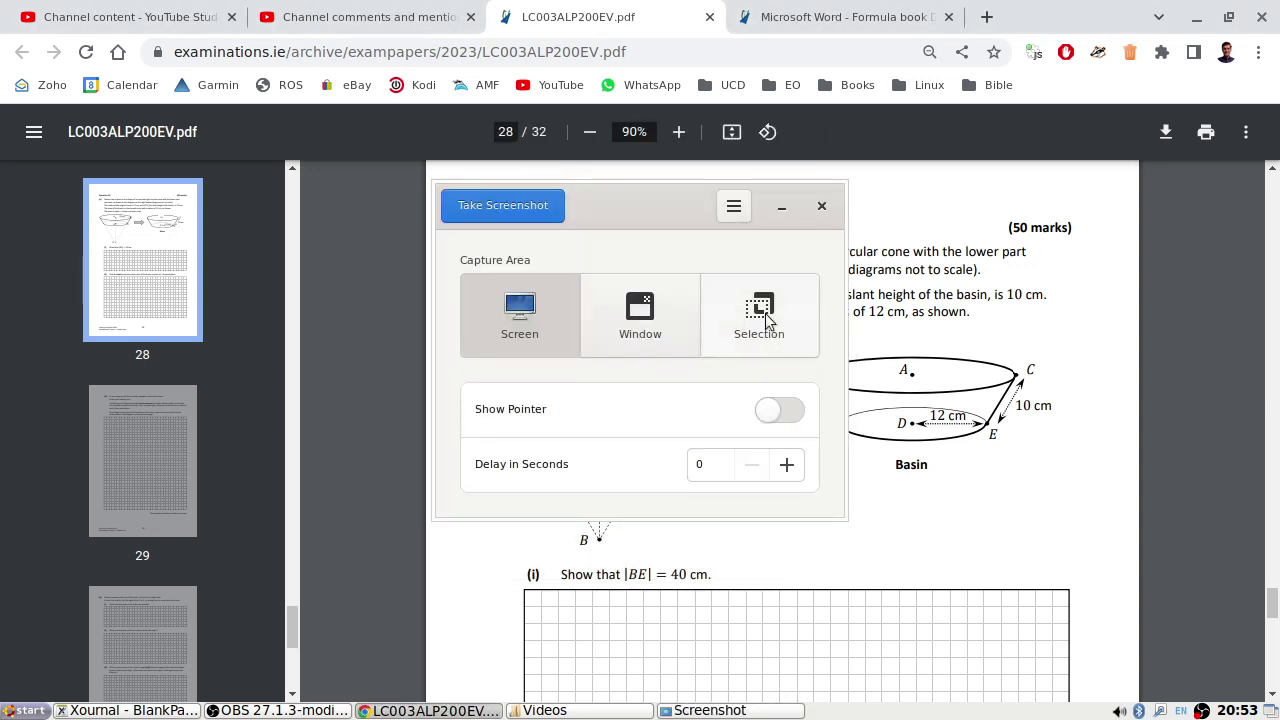
# Capture the inverted cone diagram as a selection screenshot, copy it to the clipboard and return to Xournal
pyautogui.click(759, 316)
pyautogui.click(503, 205)
pyautogui.moveTo(481, 345); pyautogui.dragTo(683, 521)
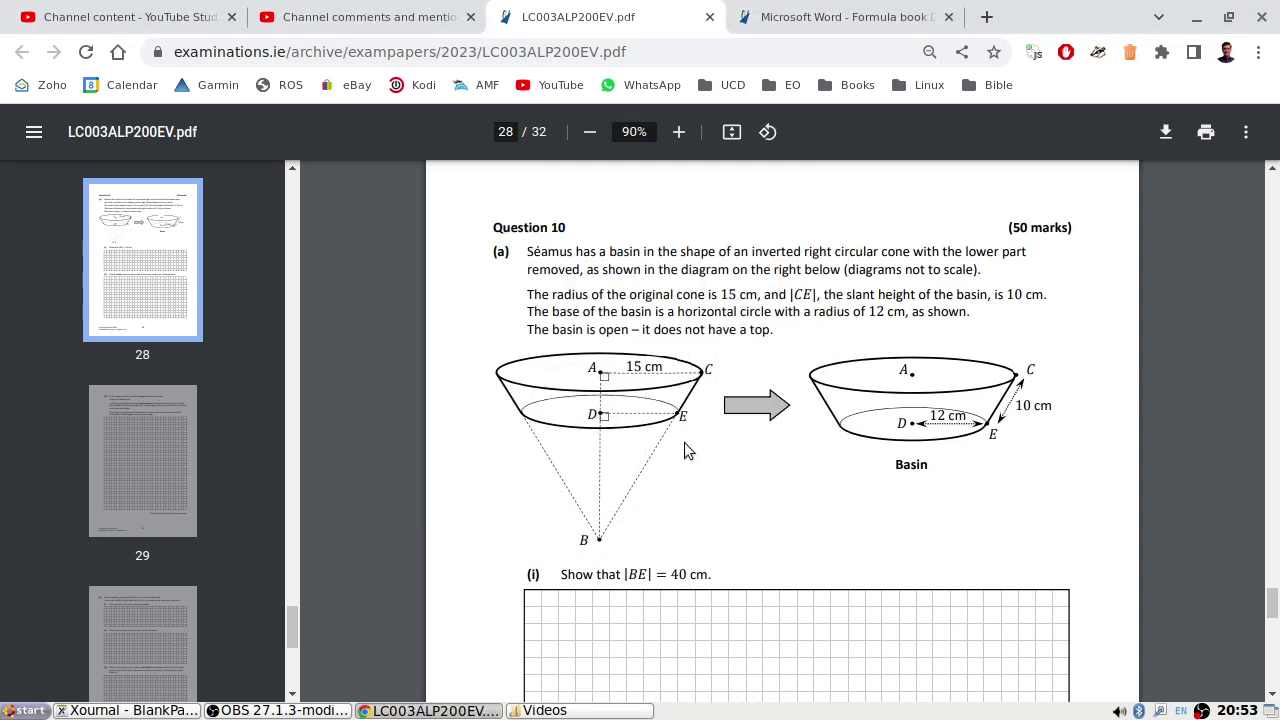
pyautogui.hotkey('alt', 'Tab')
pyautogui.hotkey('alt', 'Tab')
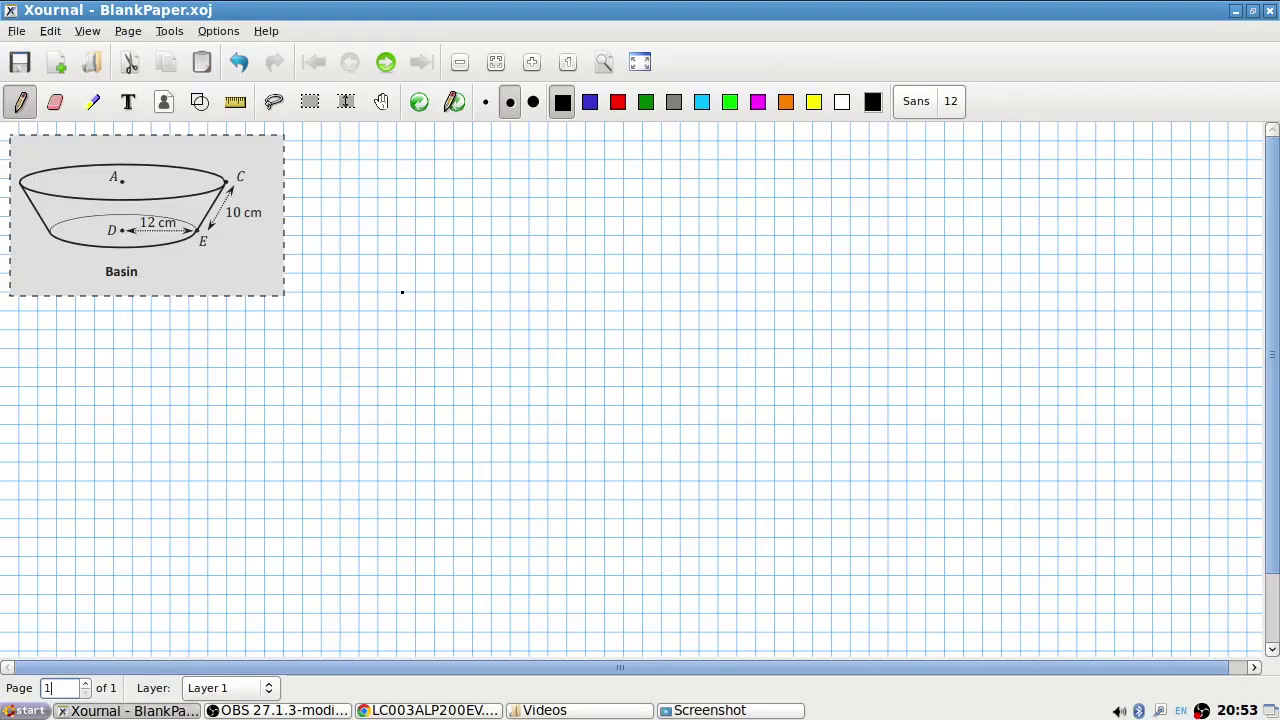
# Paste the cone diagram below the basin diagram, then discard the screenshot and close the screenshot tool
pyautogui.hotkey('ctrl', 'v')
pyautogui.moveTo(530, 400); pyautogui.dragTo(126, 430)
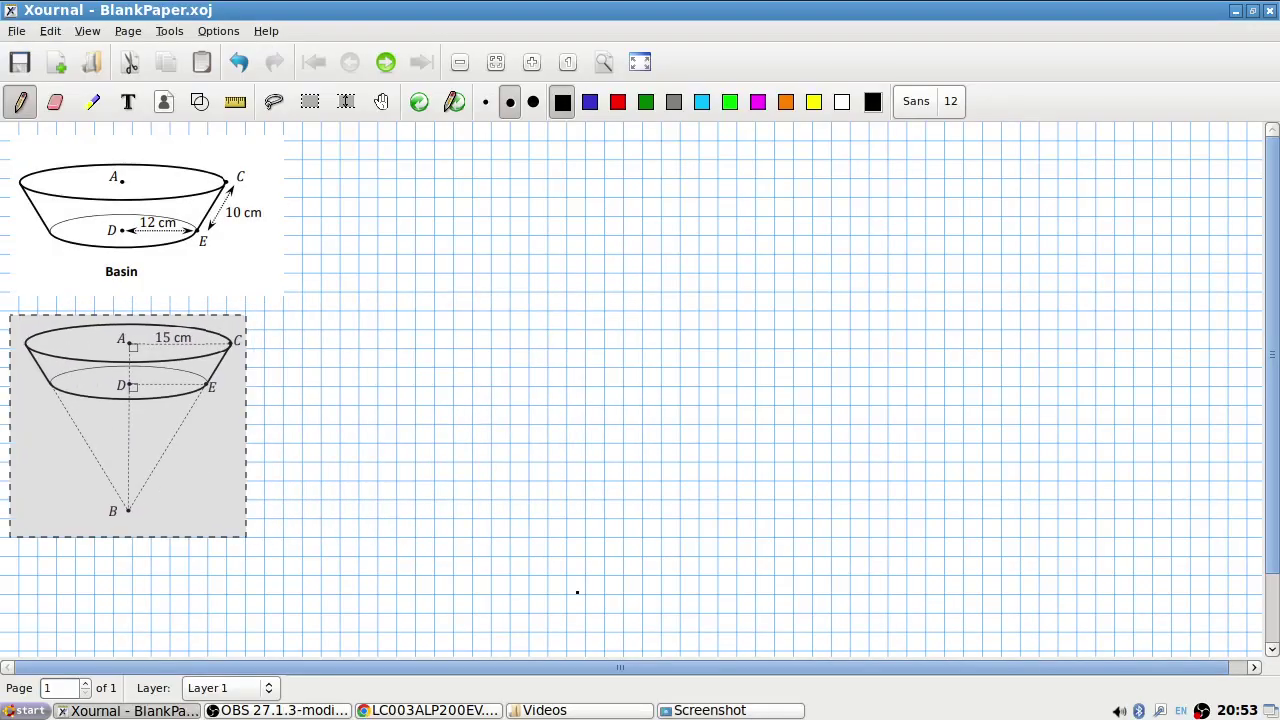
pyautogui.click(306, 521)
pyautogui.hotkey('alt', 'Tab')
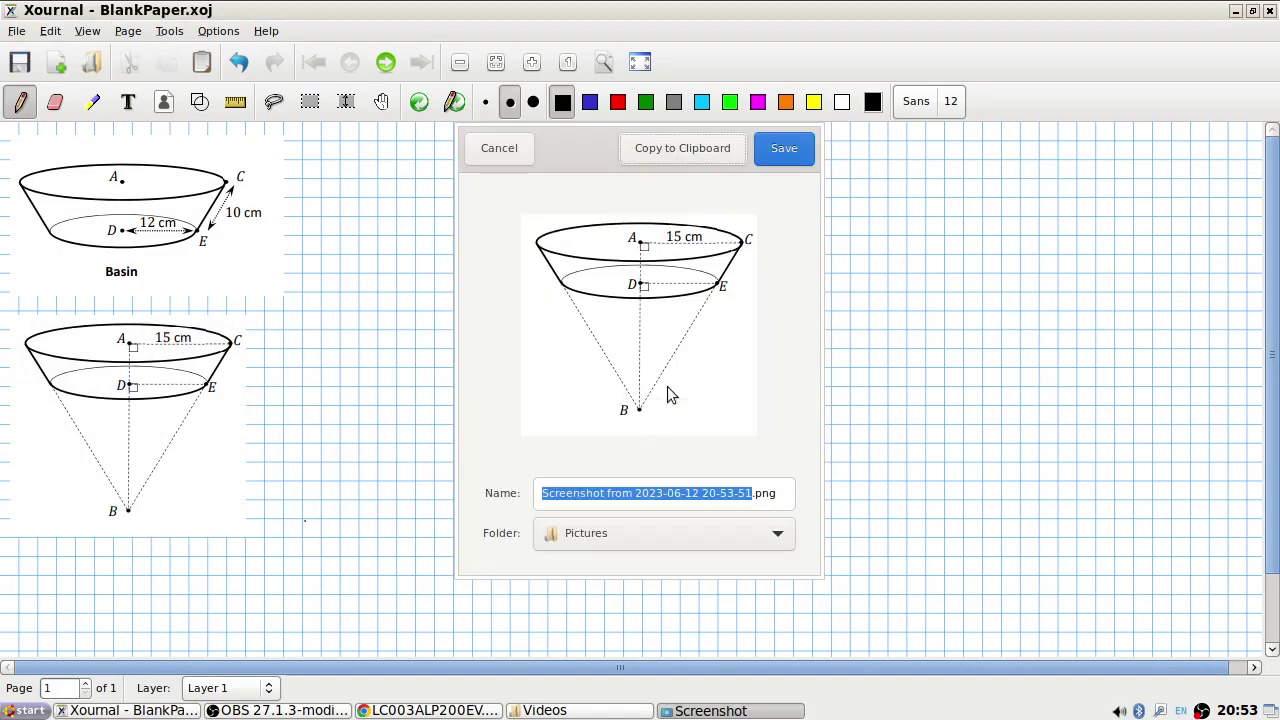
pyautogui.click(500, 150)
pyautogui.click(821, 207)
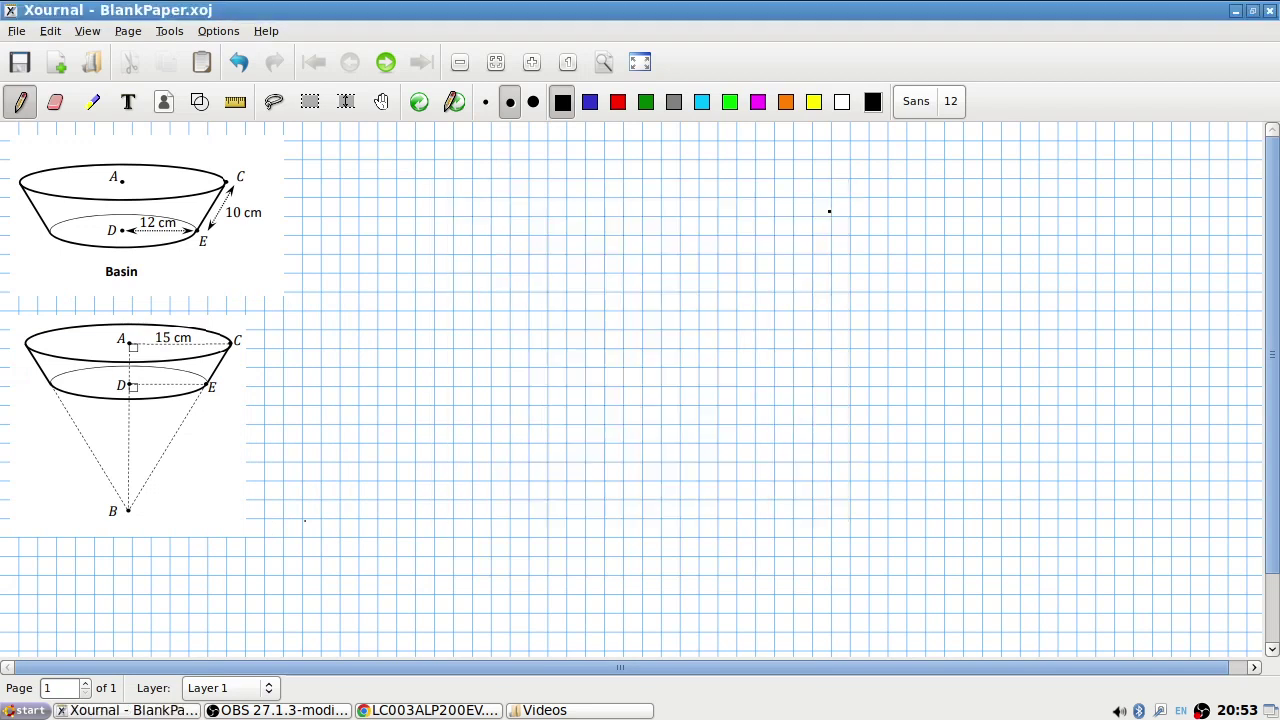
# Show the page in full screen and write 10 in red beside CE on the cone diagram
pyautogui.click(590, 101)
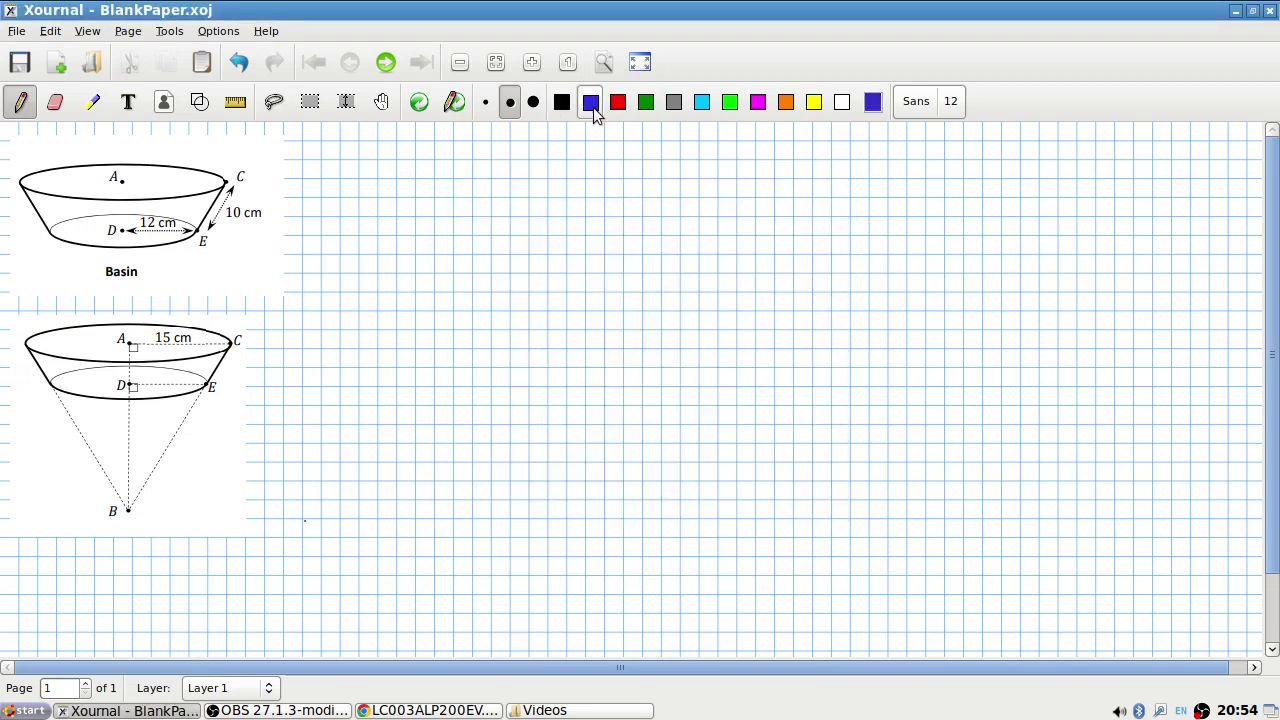
pyautogui.click(640, 62)
pyautogui.click(618, 62)
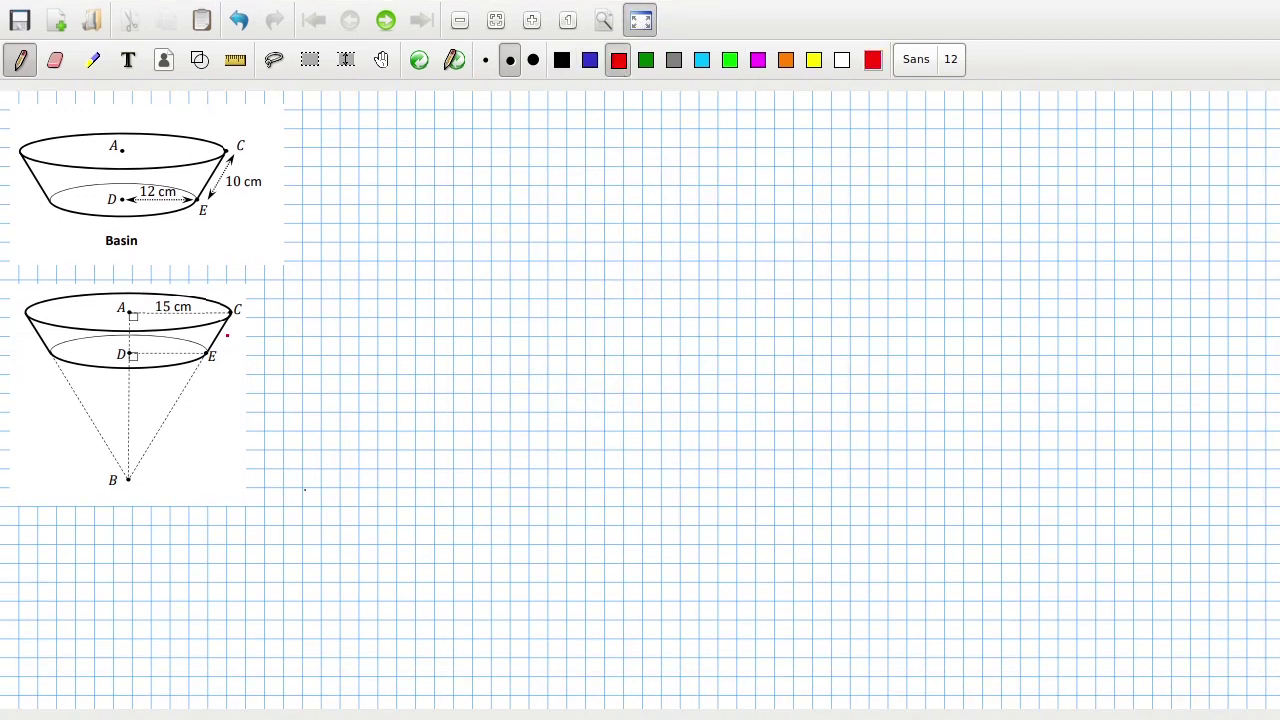
pyautogui.moveTo(230, 330)
pyautogui.mouseDown()
pyautogui.moveTo(230, 342)
pyautogui.moveTo(241, 331)
pyautogui.mouseUp()
# Check the dimensions in the exam paper, then label DE 12 and mark a right triangle with base 3 beside CE in red
pyautogui.hotkey('alt', 'Tab')
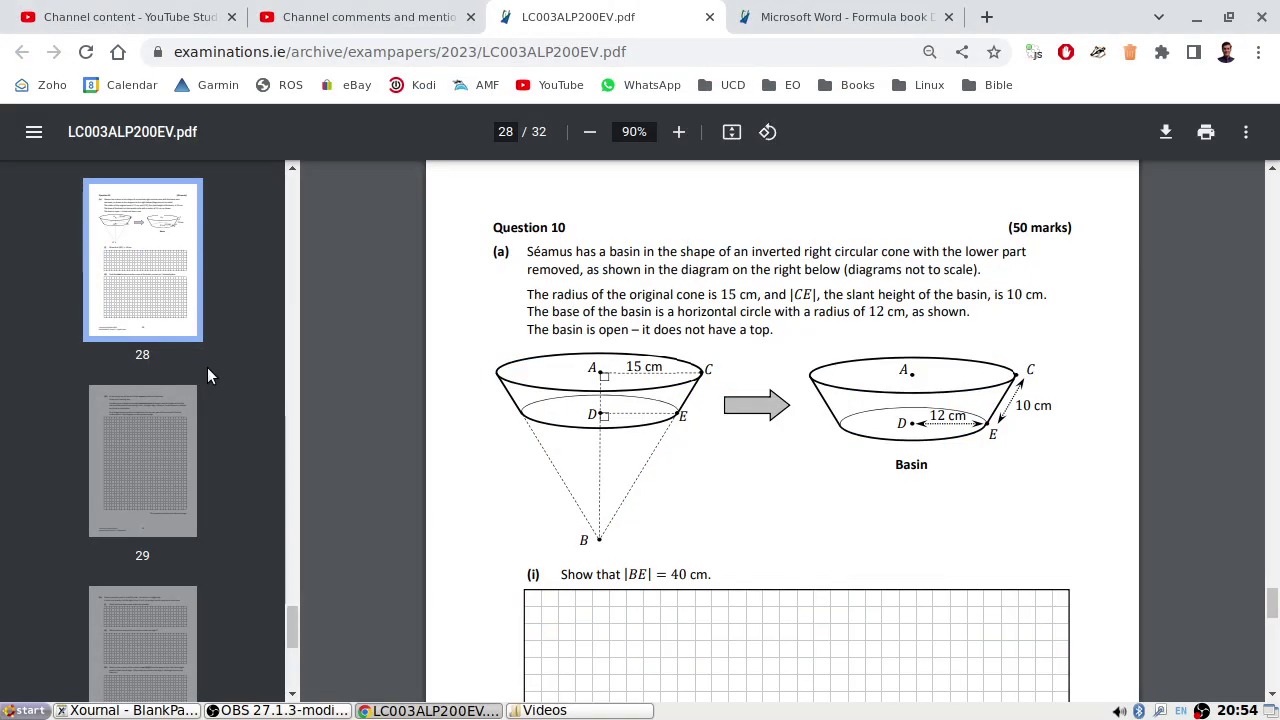
pyautogui.hotkey('alt', 'Tab')
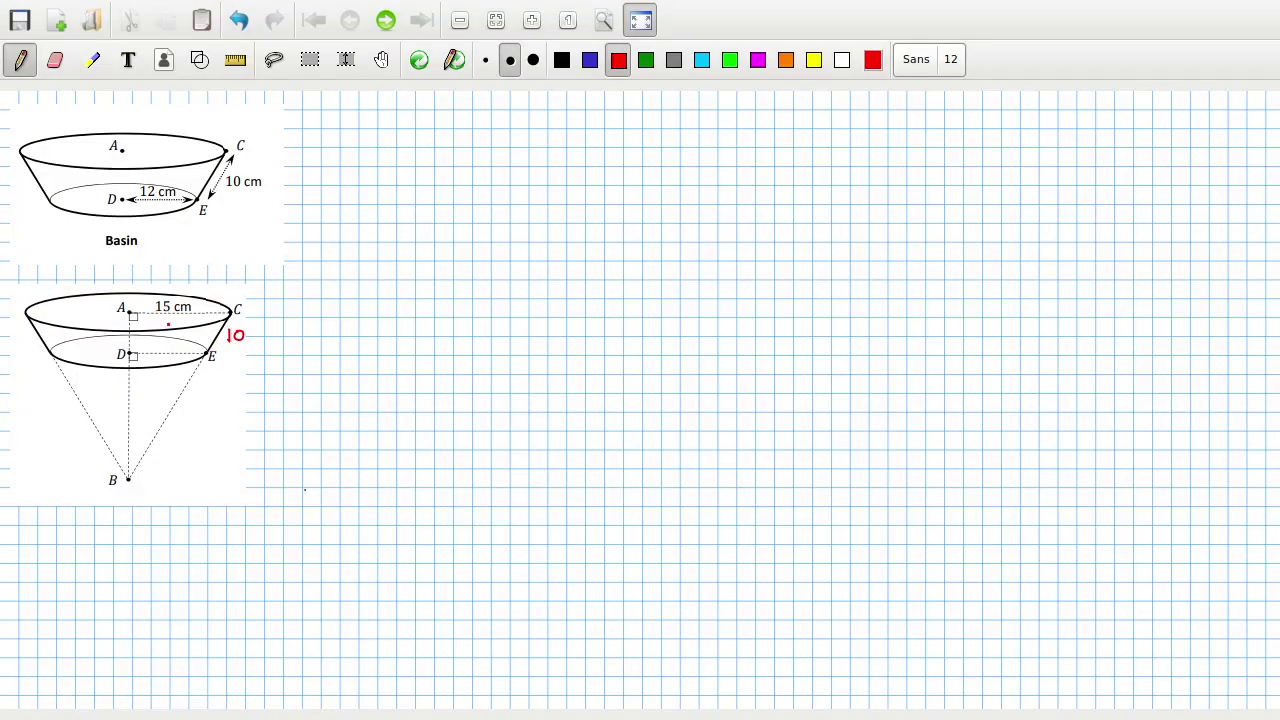
pyautogui.hotkey('alt', 'Tab')
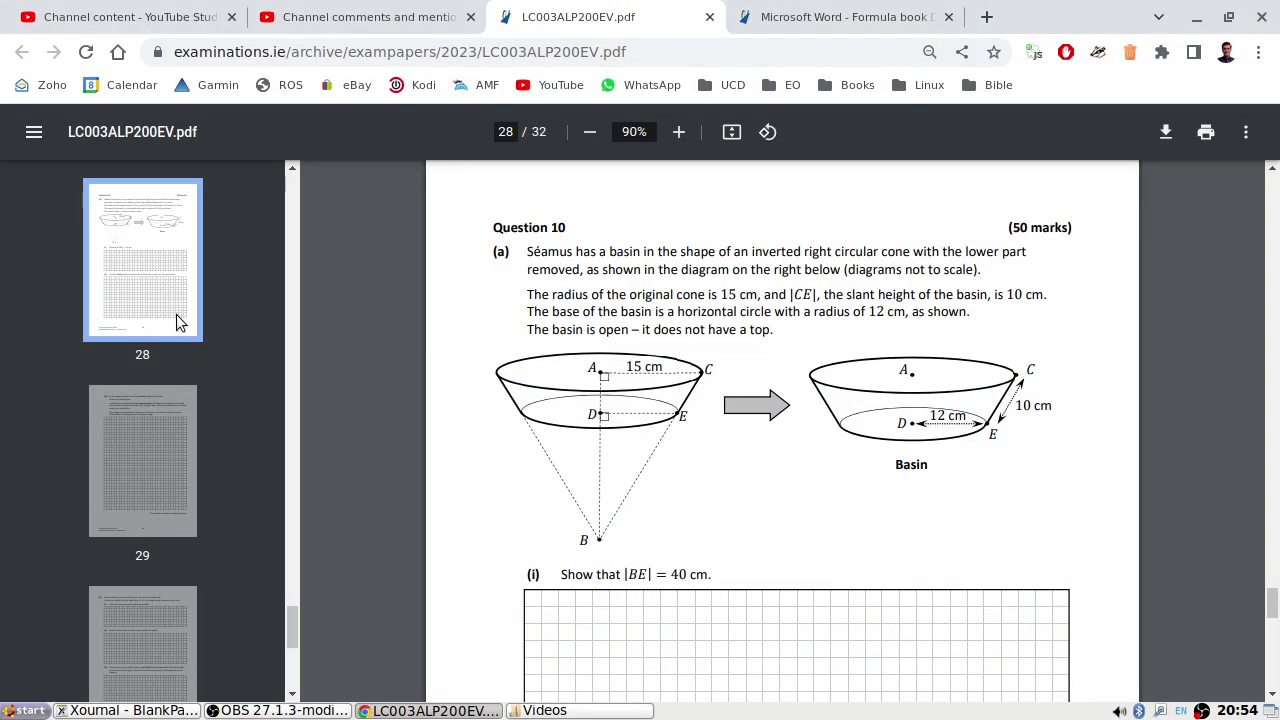
pyautogui.hotkey('alt', 'Tab')
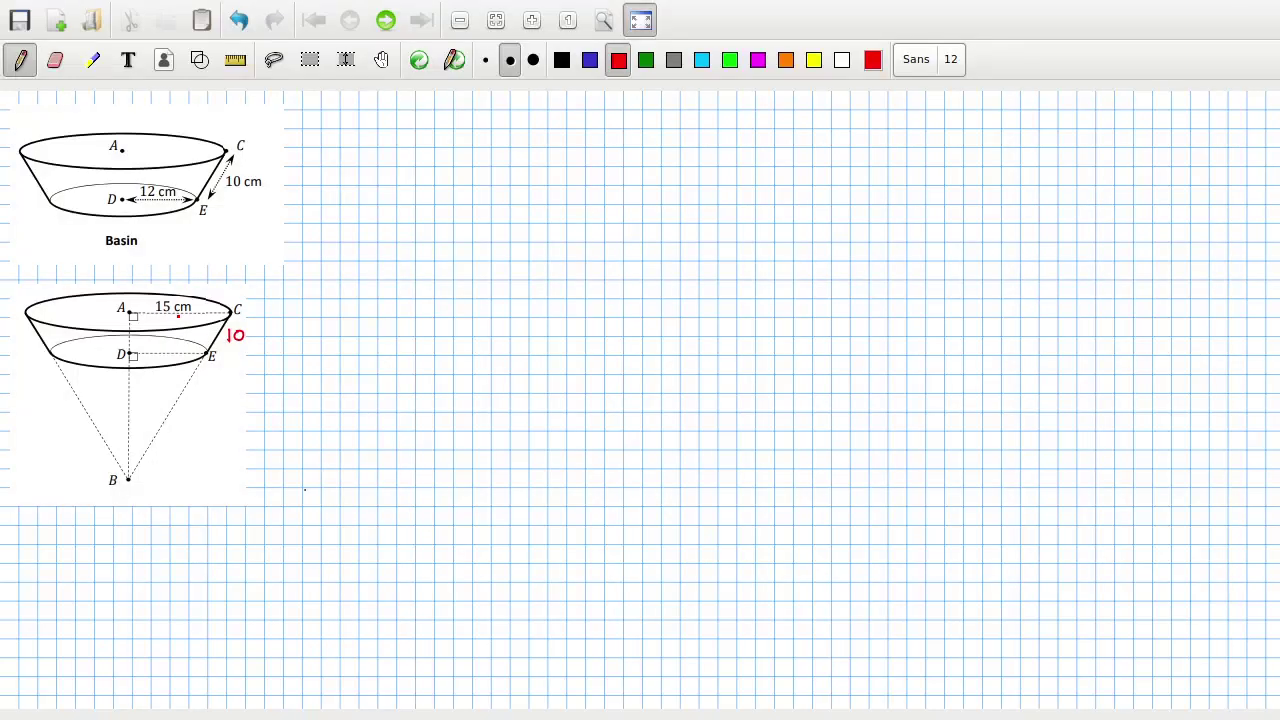
pyautogui.moveTo(164, 343)
pyautogui.mouseDown()
pyautogui.moveTo(164, 356)
pyautogui.moveTo(186, 353)
pyautogui.mouseUp()
pyautogui.moveTo(207, 312)
pyautogui.mouseDown()
pyautogui.moveTo(206, 352)
pyautogui.moveTo(232, 310)
pyautogui.moveTo(221, 302)
pyautogui.mouseUp()
# Write |AD| = √(10² − 3²) in red below the cone diagram
pyautogui.moveTo(55, 520); pyautogui.dragTo(50, 555)
pyautogui.moveTo(62, 546)
pyautogui.mouseDown()
pyautogui.moveTo(72, 524)
pyautogui.moveTo(81, 546)
pyautogui.mouseUp()
pyautogui.moveTo(68, 537); pyautogui.dragTo(90, 547)
pyautogui.moveTo(92, 525)
pyautogui.mouseDown()
pyautogui.moveTo(93, 546)
pyautogui.moveTo(121, 550)
pyautogui.moveTo(292, 502)
pyautogui.mouseUp()
pyautogui.moveTo(211, 527); pyautogui.dragTo(212, 547)
pyautogui.moveTo(226, 531); pyautogui.dragTo(258, 535)
pyautogui.moveTo(264, 527)
pyautogui.mouseDown()
pyautogui.moveTo(266, 546)
pyautogui.moveTo(290, 528)
pyautogui.mouseUp()
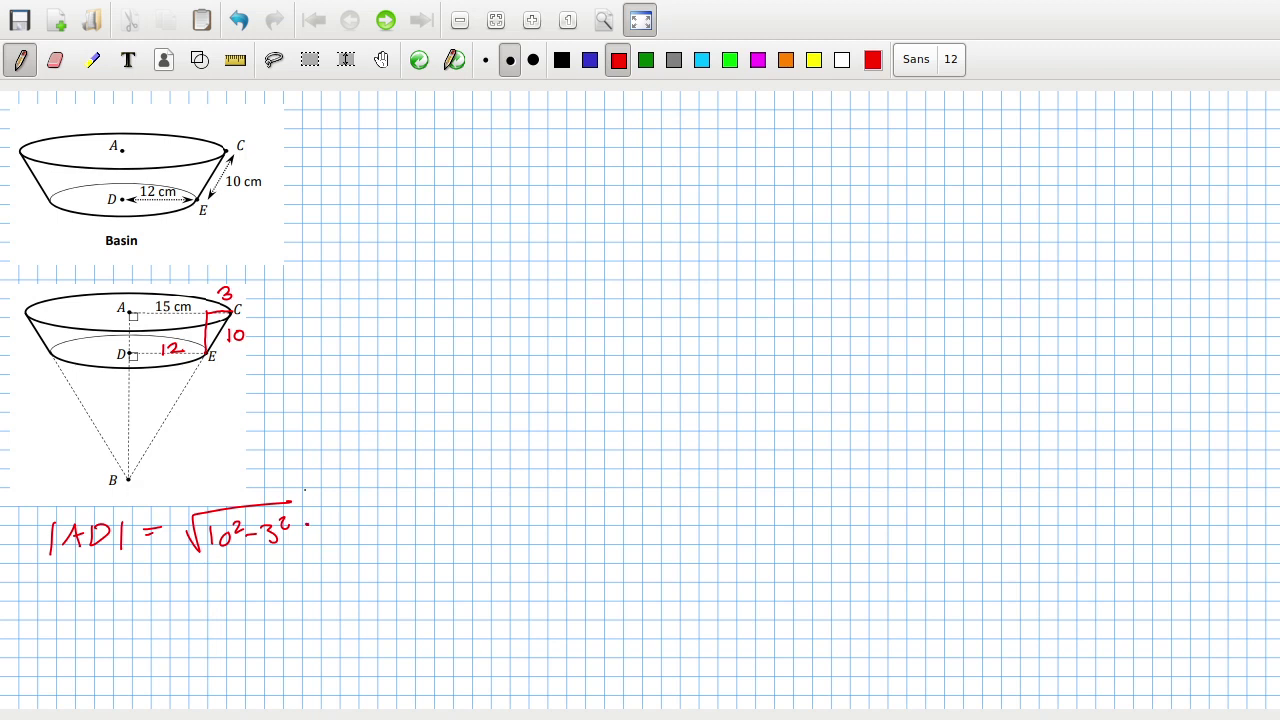
# Complete the |AD| equation with = √91 and trace over DE in red on the cone diagram
pyautogui.moveTo(306, 519); pyautogui.dragTo(325, 517)
pyautogui.moveTo(308, 529); pyautogui.dragTo(327, 526)
pyautogui.moveTo(333, 530)
pyautogui.mouseDown()
pyautogui.moveTo(343, 538)
pyautogui.moveTo(376, 506)
pyautogui.moveTo(362, 535)
pyautogui.mouseUp()
pyautogui.moveTo(373, 517); pyautogui.dragTo(375, 536)
pyautogui.moveTo(130, 354)
pyautogui.mouseDown()
pyautogui.moveTo(208, 351)
pyautogui.moveTo(232, 314)
pyautogui.moveTo(208, 353)
pyautogui.mouseUp()
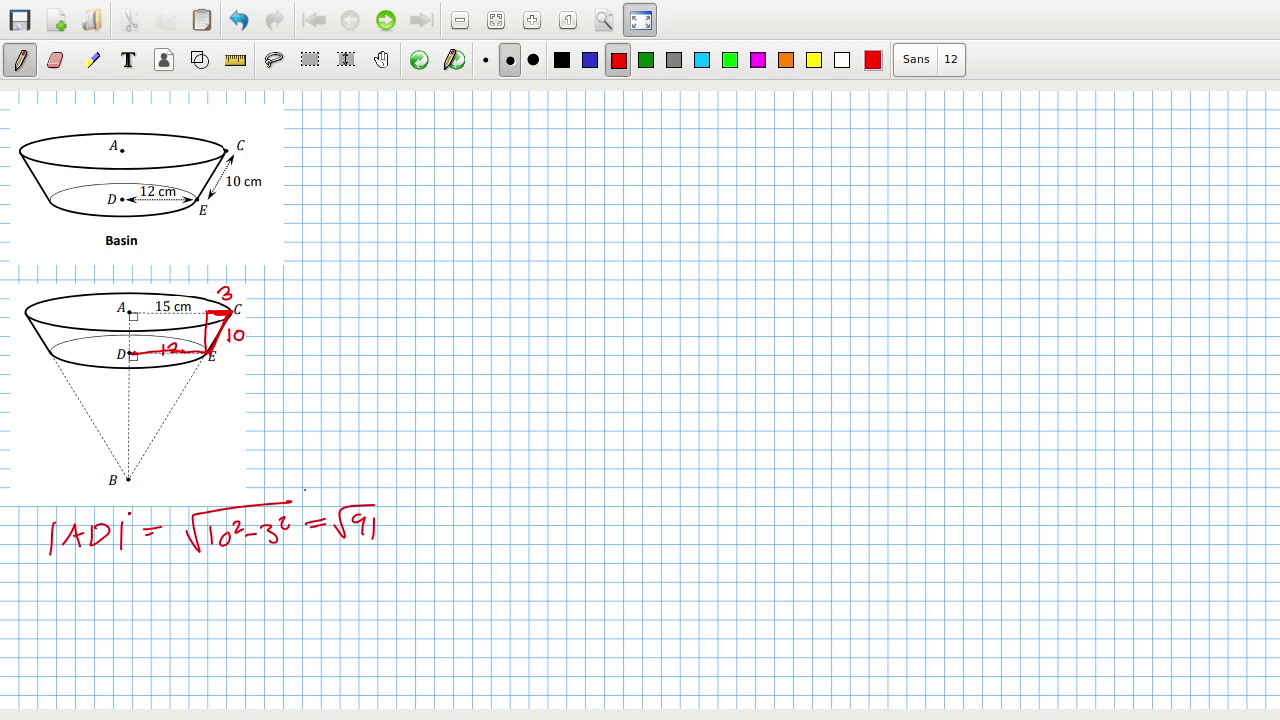
pyautogui.moveTo(74, 340)
pyautogui.mouseDown()
pyautogui.moveTo(104, 321)
pyautogui.moveTo(101, 350)
pyautogui.mouseUp()
# Undo the red working back to the 10 beside CE
pyautogui.hotkey('ctrl', 'z')
pyautogui.hotkey('ctrl', 'z')
pyautogui.hotkey('ctrl', 'z')
pyautogui.hotkey('ctrl', 'z')
pyautogui.hotkey('ctrl', 'z')
pyautogui.hotkey('ctrl', 'z')
pyautogui.hotkey('ctrl', 'z')
pyautogui.hotkey('ctrl', 'z')
pyautogui.hotkey('ctrl', 'z')
pyautogui.hotkey('ctrl', 'z')
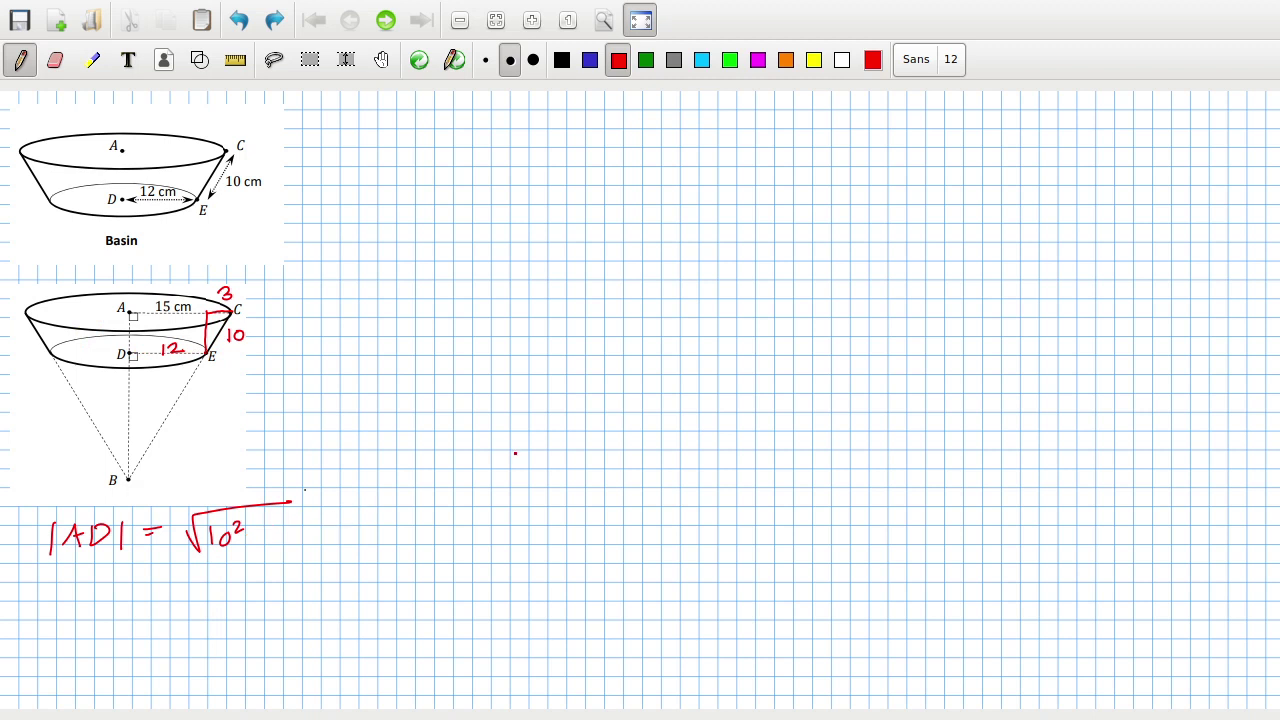
pyautogui.hotkey('ctrl', 'z')
pyautogui.hotkey('ctrl', 'z')
pyautogui.hotkey('ctrl', 'z')
pyautogui.hotkey('ctrl', 'z')
pyautogui.hotkey('ctrl', 'z')
pyautogui.hotkey('ctrl', 'z')
pyautogui.hotkey('ctrl', 'z')
pyautogui.hotkey('ctrl', 'z')
pyautogui.hotkey('ctrl', 'z')
pyautogui.hotkey('ctrl', 'z')
pyautogui.hotkey('ctrl', 'z')
pyautogui.hotkey('ctrl', 'z')
pyautogui.hotkey('ctrl', 'z')
pyautogui.hotkey('ctrl', 'z')
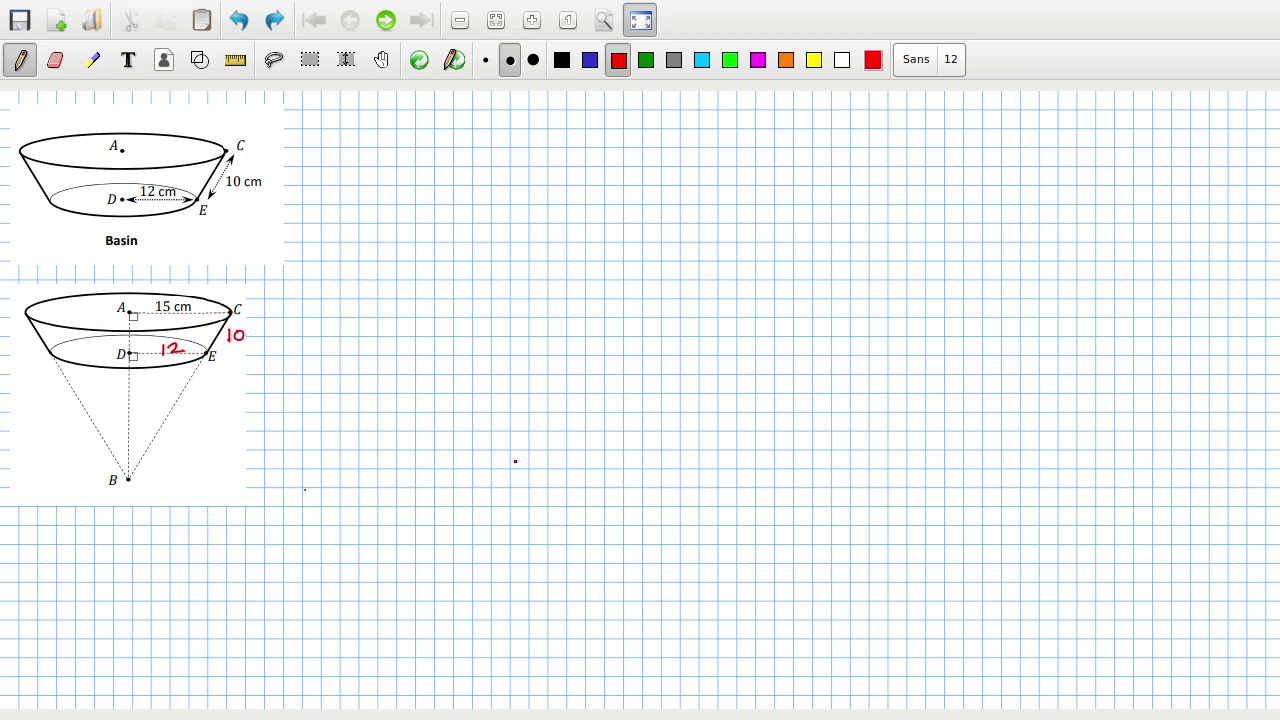
pyautogui.hotkey('ctrl', 'z')
pyautogui.hotkey('ctrl', 'z')
pyautogui.hotkey('ctrl', 'z')
# Trace AD in red, then start the lower triangle in blue below D and write 10 beside BE just below E
pyautogui.moveTo(129, 313); pyautogui.dragTo(129, 352)
pyautogui.click(590, 60)
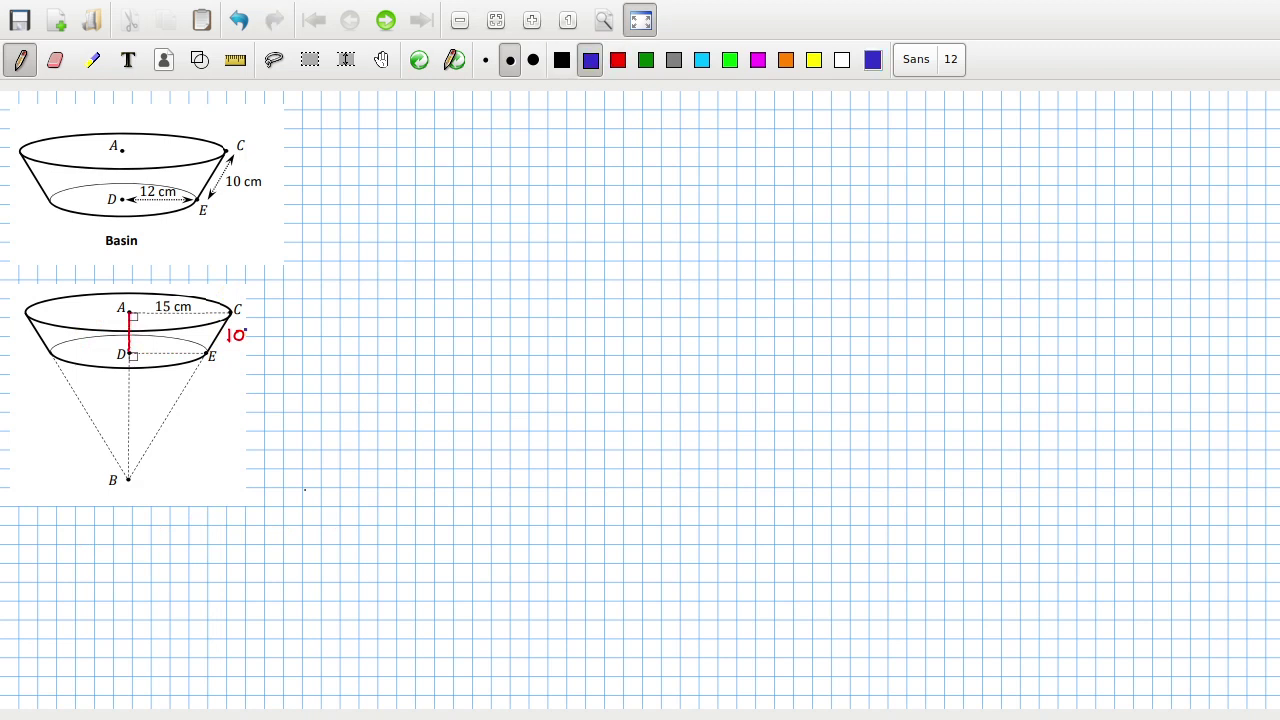
pyautogui.moveTo(130, 363); pyautogui.dragTo(128, 384)
pyautogui.moveTo(203, 356)
pyautogui.mouseDown()
pyautogui.moveTo(186, 381)
pyautogui.moveTo(223, 371)
pyautogui.mouseUp()
# Label DE 12 and draw horizontal lines across triangle DEB labelled 9, 6 and 3 in blue
pyautogui.moveTo(128, 385); pyautogui.dragTo(190, 381)
pyautogui.moveTo(166, 340); pyautogui.dragTo(183, 351)
pyautogui.moveTo(162, 370)
pyautogui.mouseDown()
pyautogui.moveTo(166, 410)
pyautogui.moveTo(148, 404)
pyautogui.mouseUp()
pyautogui.moveTo(129, 446)
pyautogui.mouseDown()
pyautogui.moveTo(150, 443)
pyautogui.moveTo(129, 474)
pyautogui.moveTo(164, 422)
pyautogui.mouseUp()
pyautogui.moveTo(172, 407)
pyautogui.mouseDown()
pyautogui.moveTo(188, 384)
pyautogui.moveTo(129, 412)
pyautogui.moveTo(130, 444)
pyautogui.mouseUp()
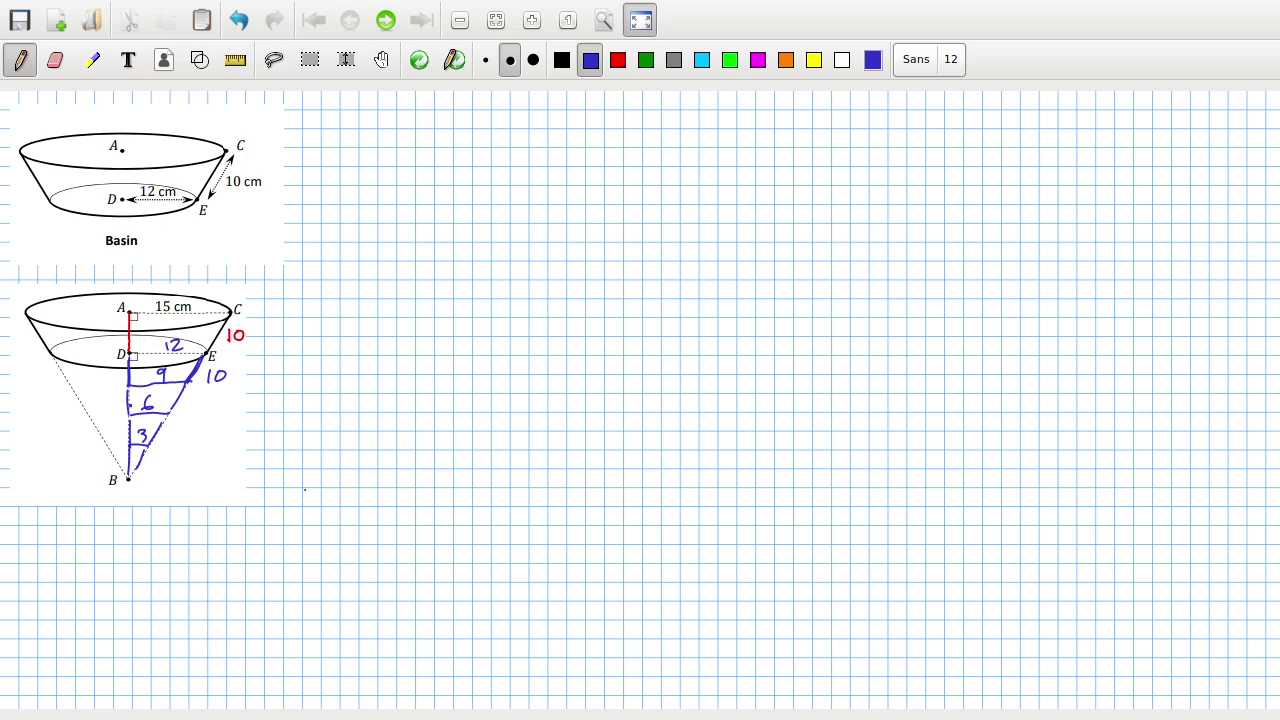
# Label AD √91, write 4√91 below the cone diagram in blue, and check it against the question in the exam paper
pyautogui.moveTo(74, 339)
pyautogui.mouseDown()
pyautogui.moveTo(100, 323)
pyautogui.moveTo(92, 344)
pyautogui.mouseUp()
pyautogui.moveTo(96, 328); pyautogui.dragTo(96, 346)
pyautogui.click(101, 355)
pyautogui.moveTo(120, 544); pyautogui.dragTo(125, 574)
pyautogui.moveTo(138, 560); pyautogui.dragTo(183, 538)
pyautogui.moveTo(165, 553); pyautogui.dragTo(168, 570)
pyautogui.moveTo(179, 556); pyautogui.dragTo(180, 576)
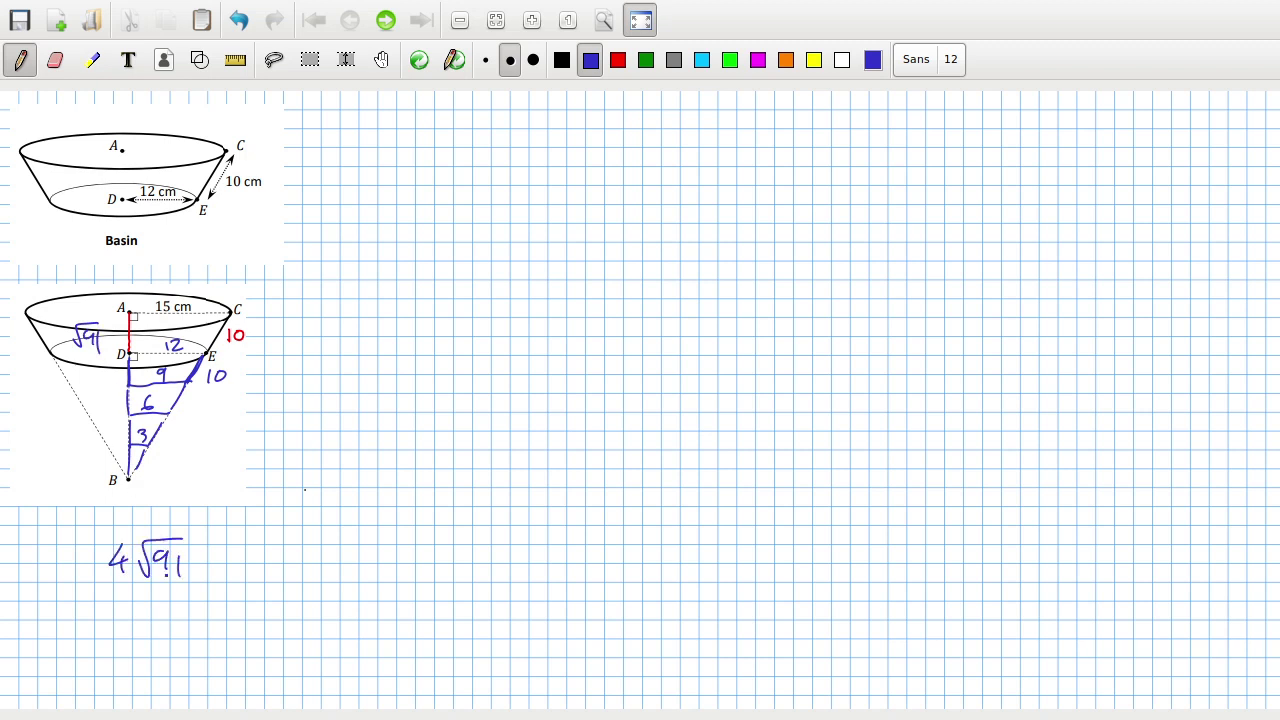
pyautogui.hotkey('alt', 'Tab')
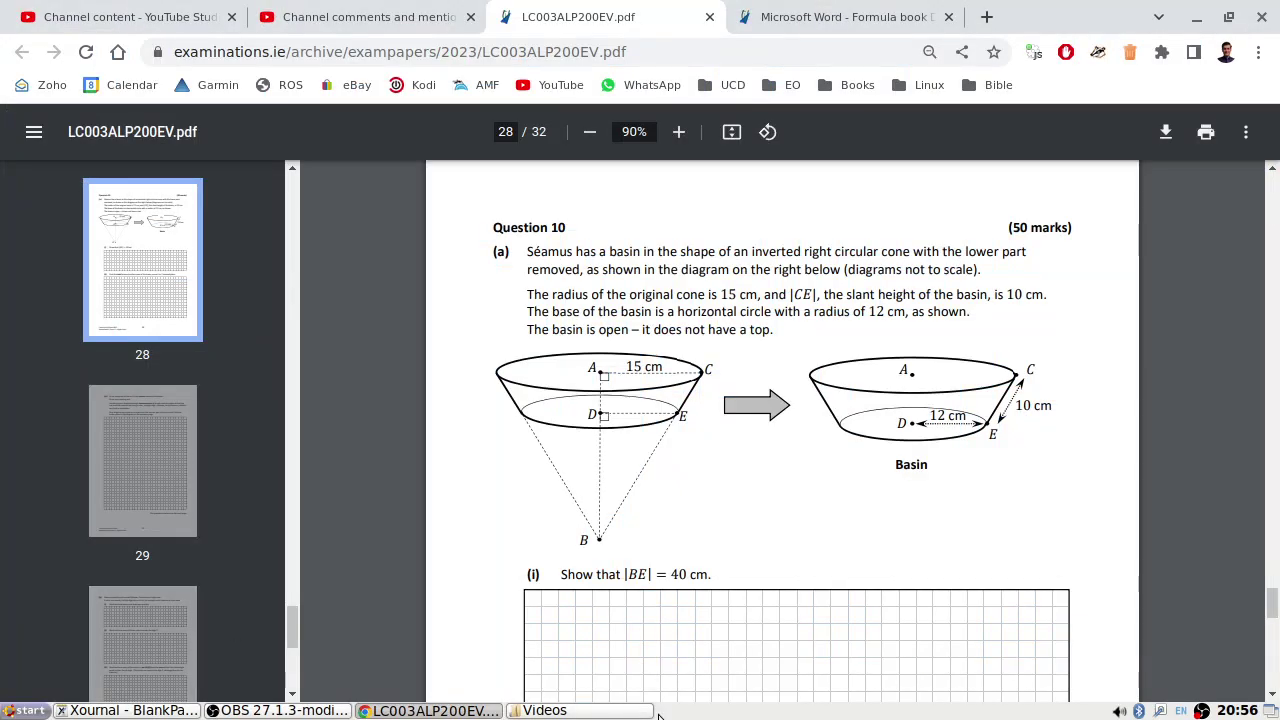
pyautogui.hotkey('alt', 'Tab')
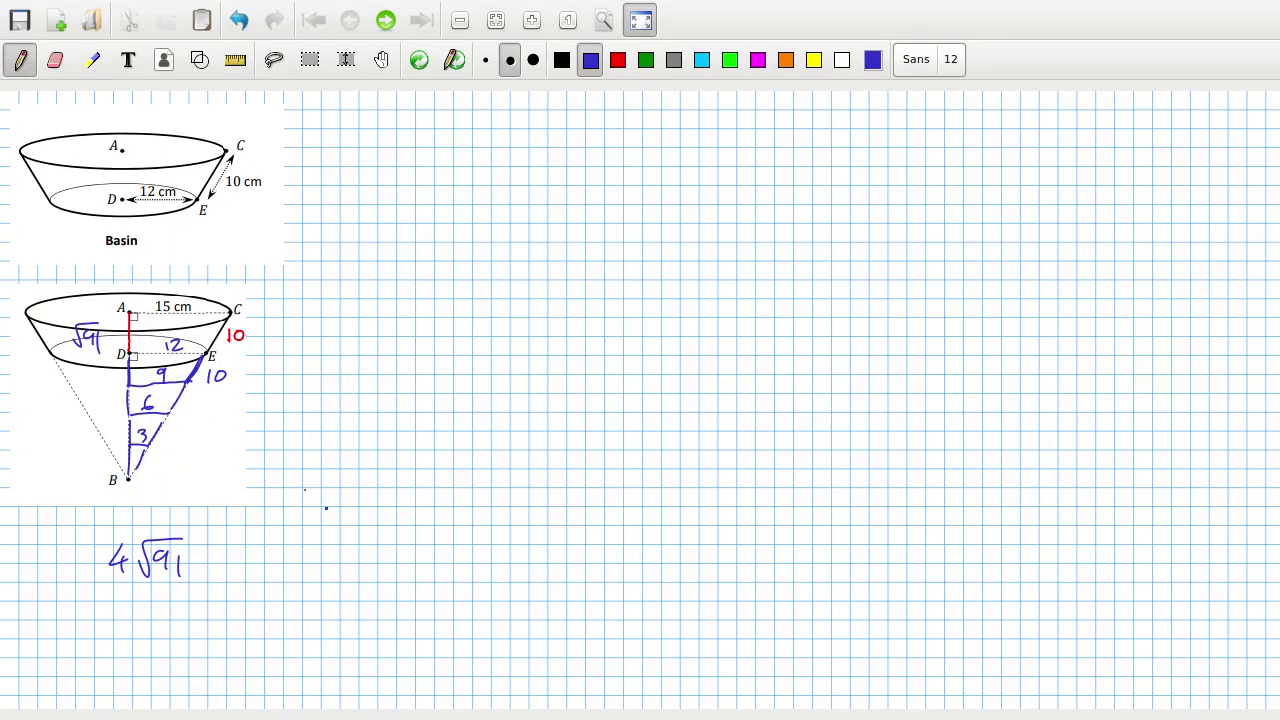
# Label the three remaining lower segments of BE 10 each in blue and write |AB| = before 4√91
pyautogui.hotkey('alt', 'Tab')
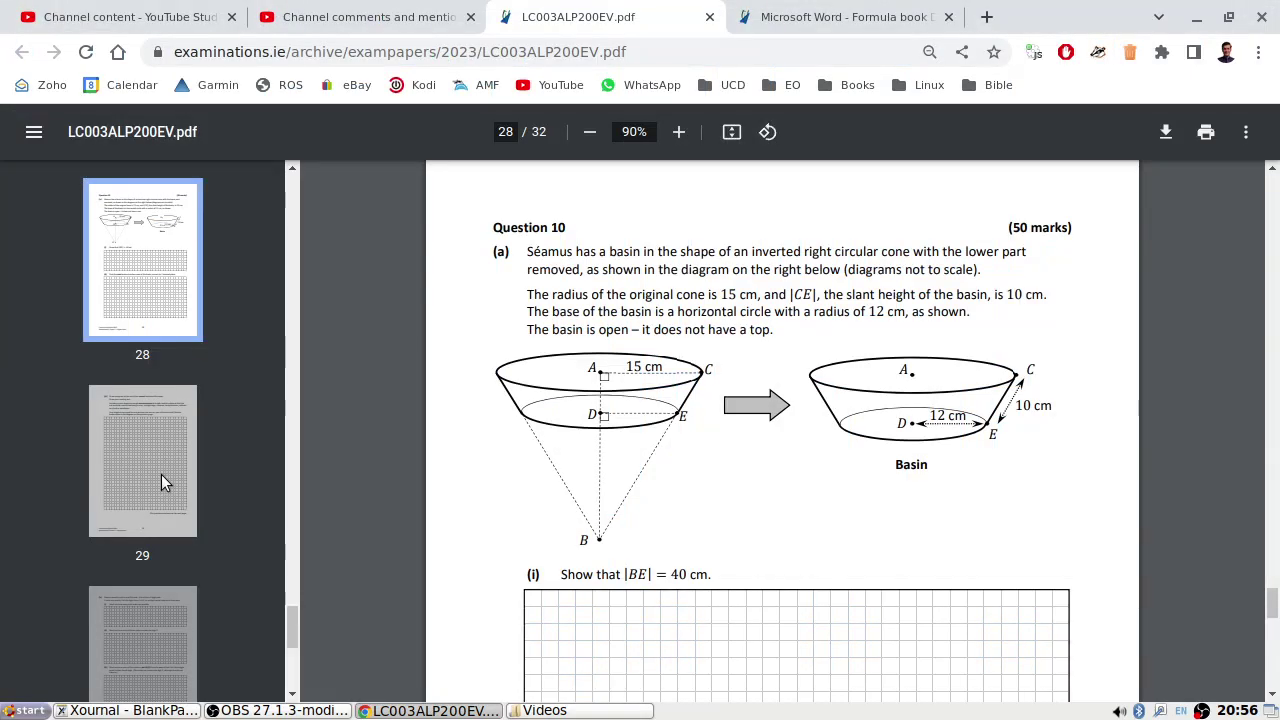
pyautogui.hotkey('alt', 'Tab')
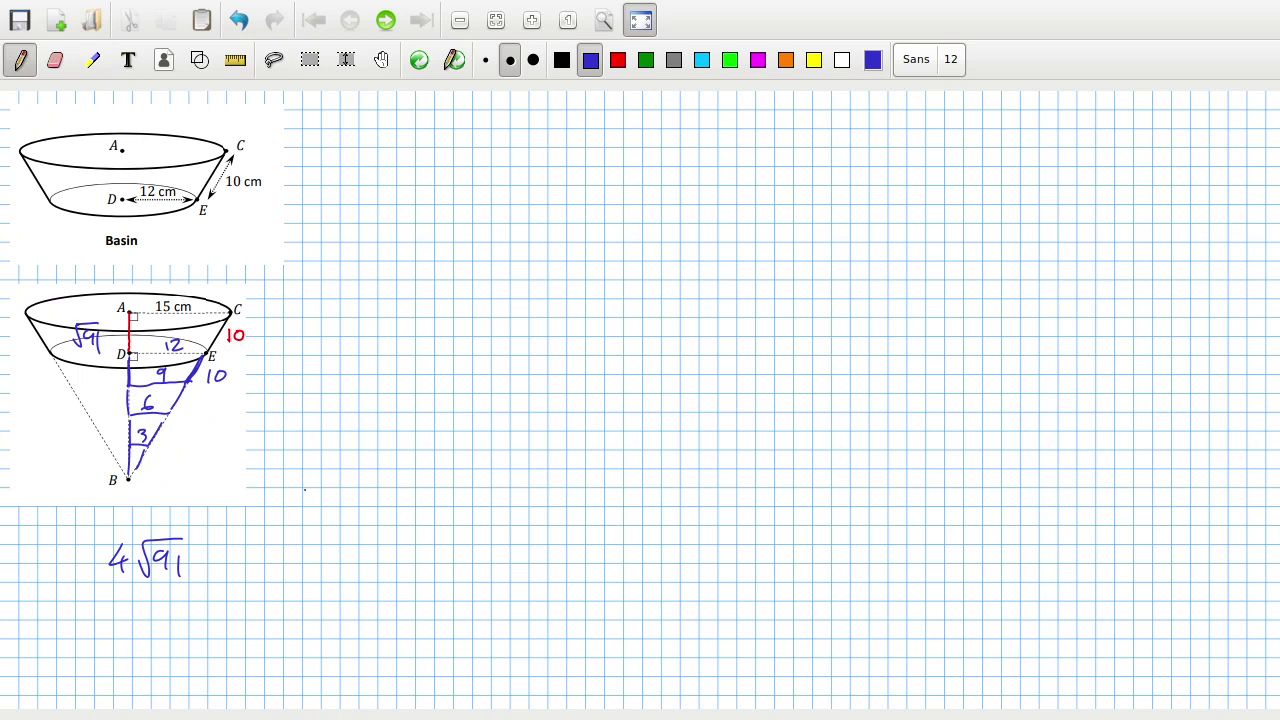
pyautogui.moveTo(192, 394)
pyautogui.mouseDown()
pyautogui.moveTo(189, 407)
pyautogui.moveTo(201, 395)
pyautogui.mouseUp()
pyautogui.moveTo(157, 459); pyautogui.dragTo(165, 453)
pyautogui.moveTo(22, 550)
pyautogui.mouseDown()
pyautogui.moveTo(23, 582)
pyautogui.moveTo(40, 547)
pyautogui.moveTo(47, 574)
pyautogui.mouseUp()
pyautogui.moveTo(34, 566); pyautogui.dragTo(73, 576)
pyautogui.moveTo(83, 556); pyautogui.dragTo(98, 565)
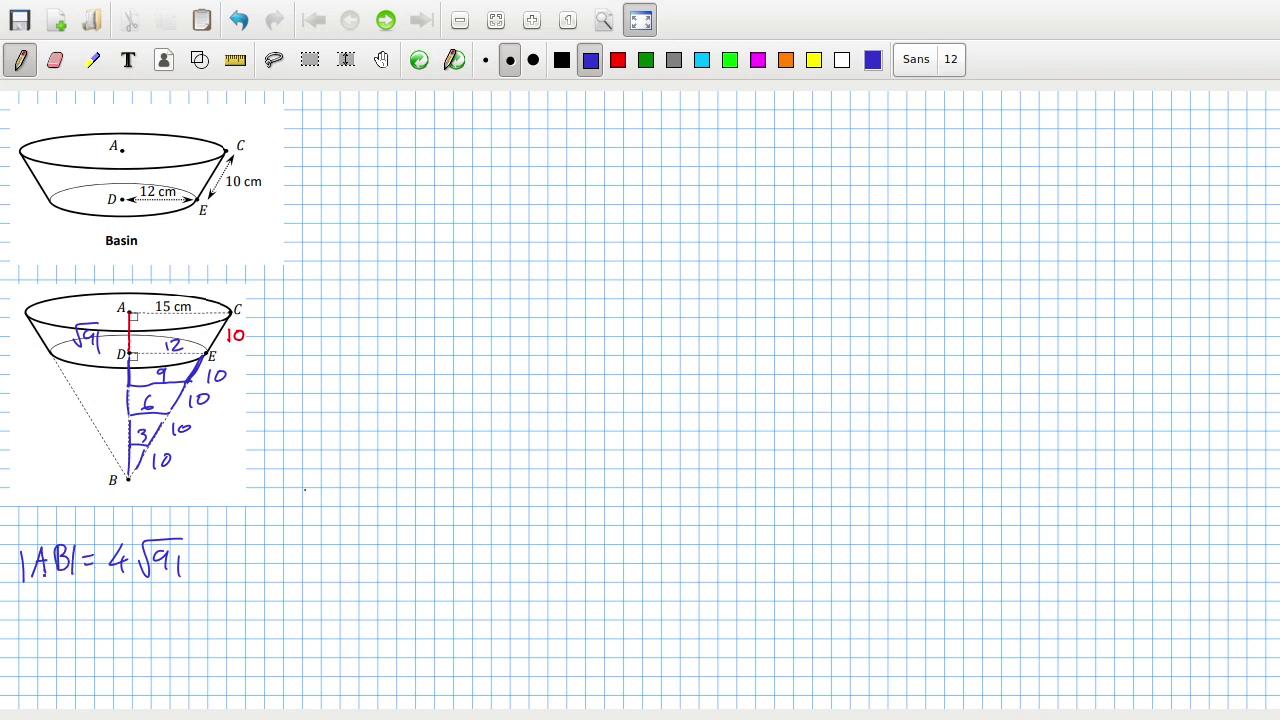
# Write |AD| = √91 in blue directly above the |AB| line
pyautogui.moveTo(22, 517)
pyautogui.mouseDown()
pyautogui.moveTo(22, 543)
pyautogui.moveTo(40, 513)
pyautogui.mouseUp()
pyautogui.moveTo(40, 513); pyautogui.dragTo(46, 538)
pyautogui.moveTo(36, 528); pyautogui.dragTo(57, 540)
pyautogui.moveTo(57, 515)
pyautogui.mouseDown()
pyautogui.moveTo(60, 538)
pyautogui.moveTo(85, 536)
pyautogui.moveTo(121, 509)
pyautogui.mouseUp()
pyautogui.moveTo(108, 517)
pyautogui.mouseDown()
pyautogui.moveTo(151, 521)
pyautogui.moveTo(193, 487)
pyautogui.mouseUp()
pyautogui.moveTo(177, 500)
pyautogui.mouseDown()
pyautogui.moveTo(171, 515)
pyautogui.moveTo(183, 518)
pyautogui.mouseUp()
# Write |BE| = 40 (4×10) in blue below the |AB| line
pyautogui.moveTo(29, 611)
pyautogui.mouseDown()
pyautogui.moveTo(32, 645)
pyautogui.moveTo(48, 642)
pyautogui.mouseUp()
pyautogui.moveTo(50, 614); pyautogui.dragTo(56, 641)
pyautogui.moveTo(80, 614)
pyautogui.mouseDown()
pyautogui.moveTo(92, 638)
pyautogui.moveTo(94, 610)
pyautogui.mouseUp()
pyautogui.moveTo(80, 626)
pyautogui.mouseDown()
pyautogui.moveTo(104, 632)
pyautogui.moveTo(147, 605)
pyautogui.mouseUp()
pyautogui.moveTo(134, 616); pyautogui.dragTo(184, 612)
pyautogui.moveTo(176, 606)
pyautogui.mouseDown()
pyautogui.moveTo(174, 626)
pyautogui.moveTo(190, 604)
pyautogui.moveTo(240, 626)
pyautogui.mouseUp()
pyautogui.moveTo(262, 594)
pyautogui.mouseDown()
pyautogui.moveTo(258, 616)
pyautogui.moveTo(274, 610)
pyautogui.mouseUp()
pyautogui.moveTo(270, 598); pyautogui.dragTo(268, 622)
pyautogui.moveTo(290, 602)
pyautogui.mouseDown()
pyautogui.moveTo(302, 610)
pyautogui.moveTo(288, 614)
pyautogui.mouseUp()
pyautogui.moveTo(308, 594); pyautogui.dragTo(310, 614)
pyautogui.moveTo(324, 594)
pyautogui.mouseDown()
pyautogui.moveTo(320, 606)
pyautogui.moveTo(326, 592)
pyautogui.mouseUp()
pyautogui.moveTo(332, 578); pyautogui.dragTo(334, 618)
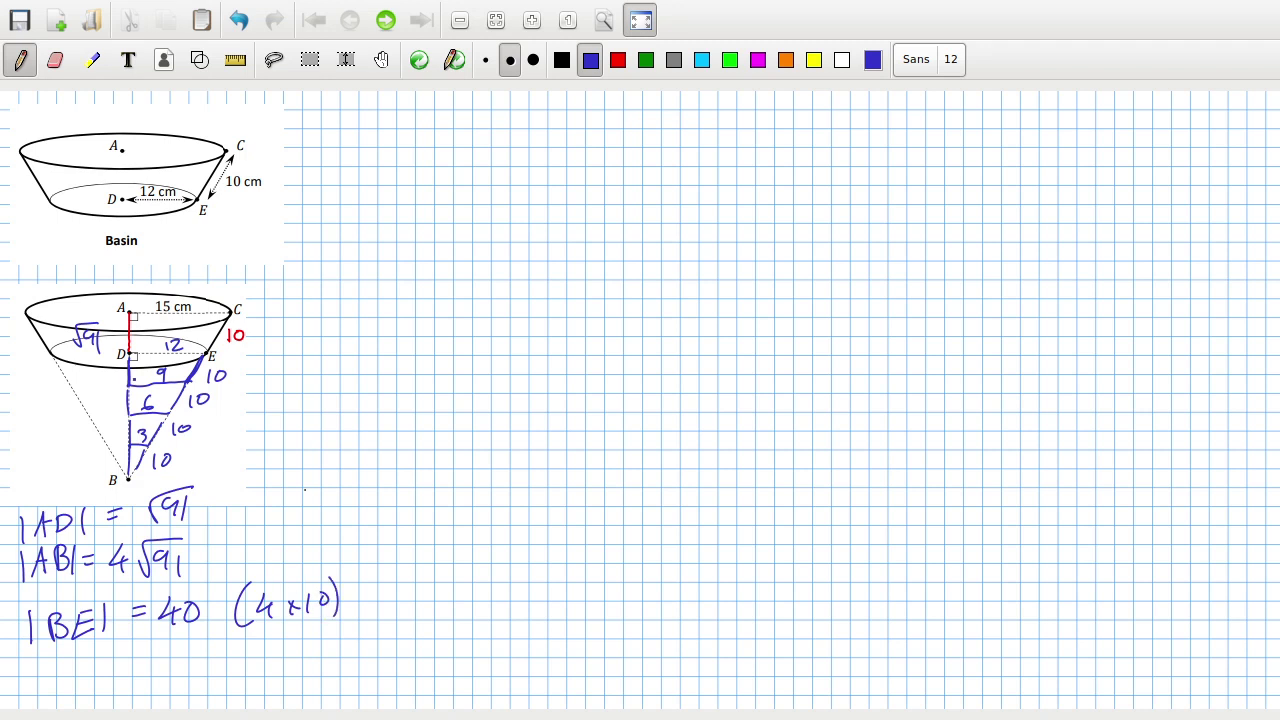
# Write AP in blue below the |BE| line
pyautogui.moveTo(119, 686); pyautogui.dragTo(142, 688)
pyautogui.moveTo(134, 672)
pyautogui.mouseDown()
pyautogui.moveTo(153, 670)
pyautogui.moveTo(165, 688)
pyautogui.mouseUp()
pyautogui.moveTo(164, 656); pyautogui.dragTo(166, 668)
# Read part (ii) of Question 10(a) in the exam paper and review the given radii and slant height
pyautogui.hotkey('alt', 'Tab')
pyautogui.scroll(-4, 903, 532)
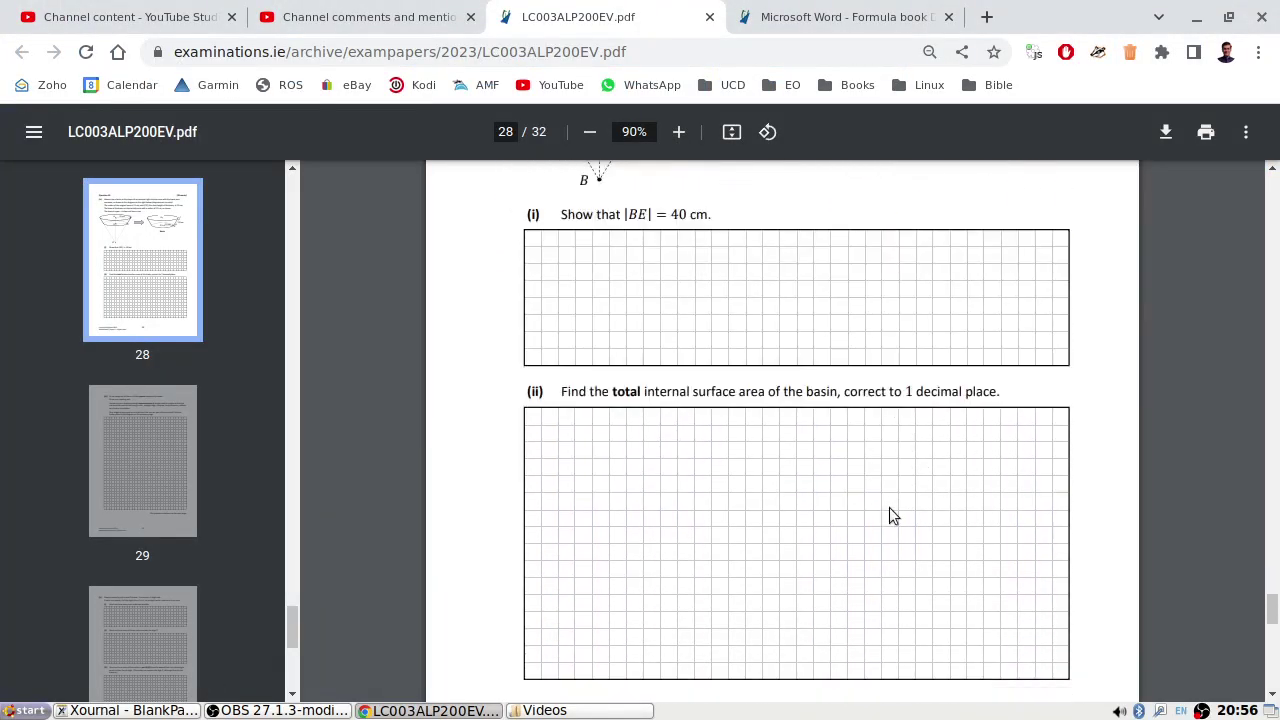
pyautogui.hotkey('alt', 'Tab')
pyautogui.hotkey('alt', 'Tab')
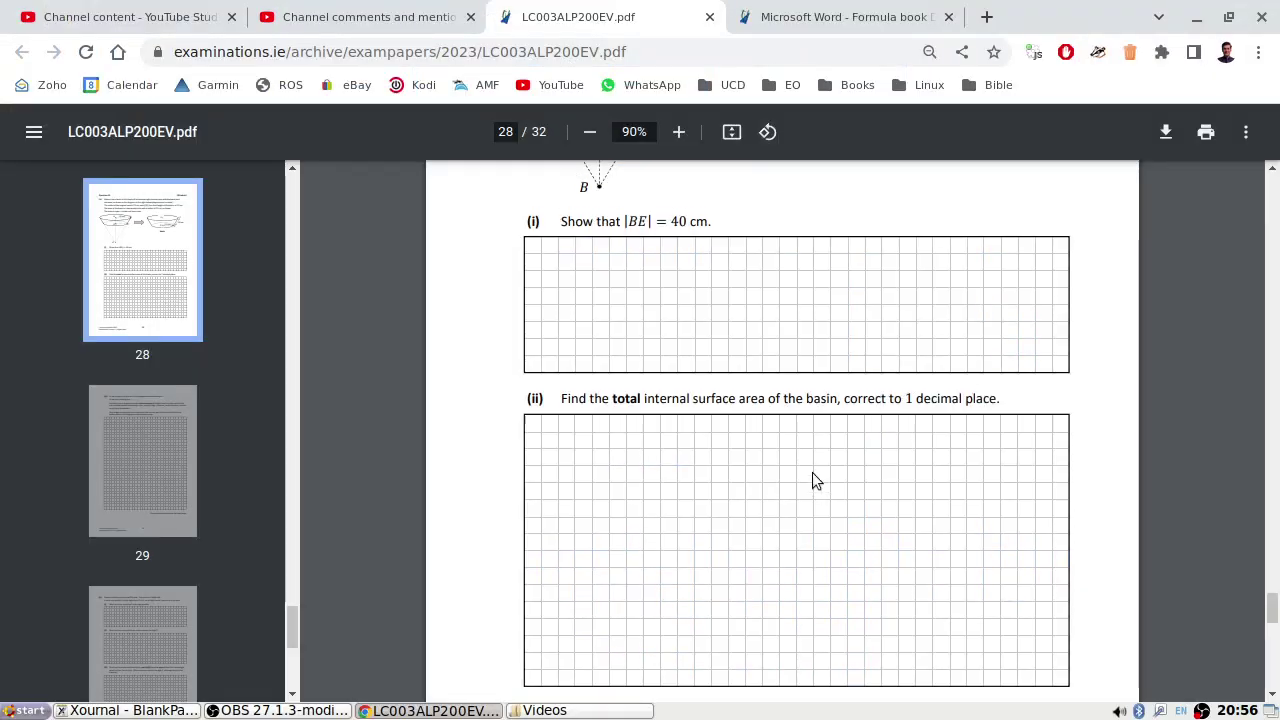
pyautogui.scroll(2, 812, 473)
pyautogui.scroll(5, 812, 473)
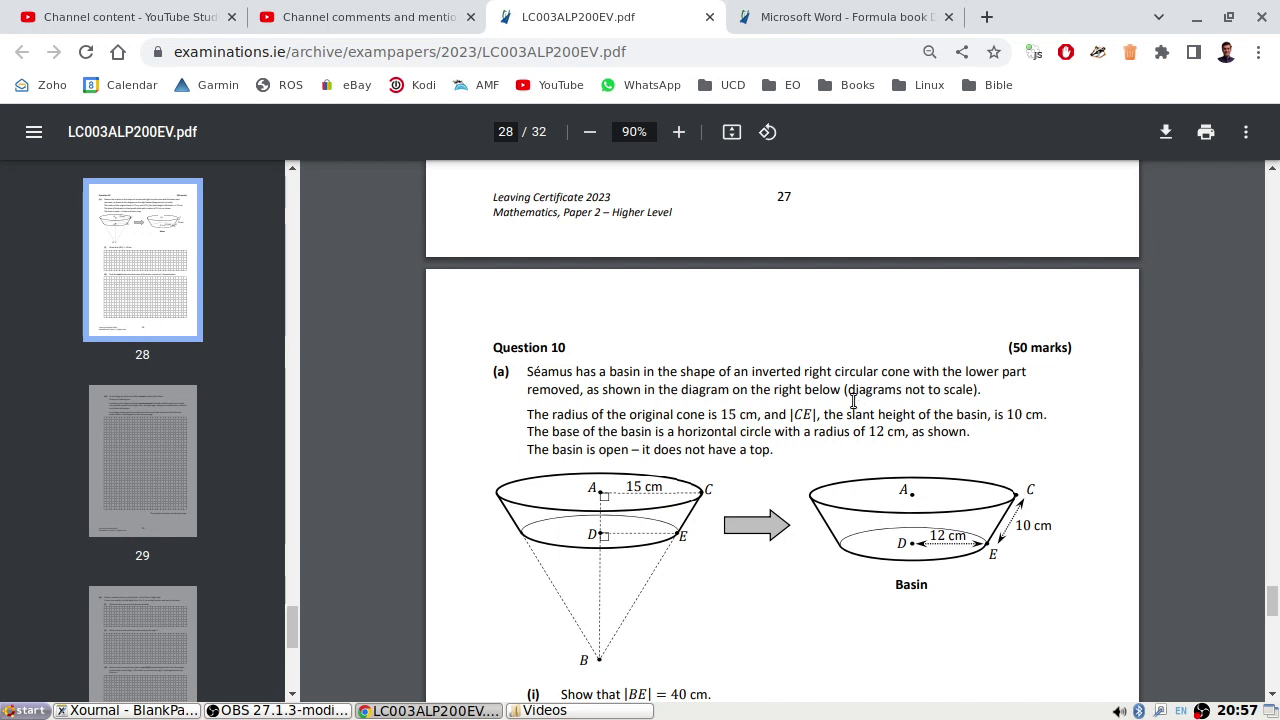
pyautogui.scroll(-1, 863, 476)
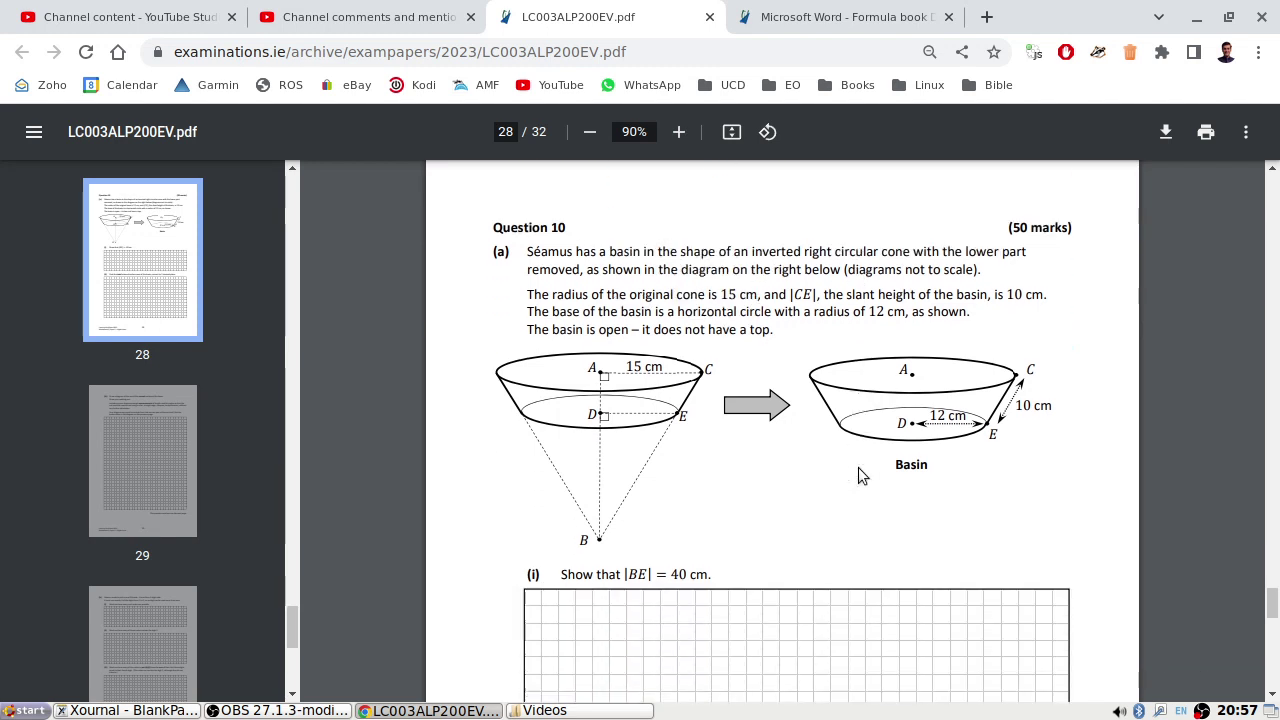
pyautogui.scroll(-2, 863, 476)
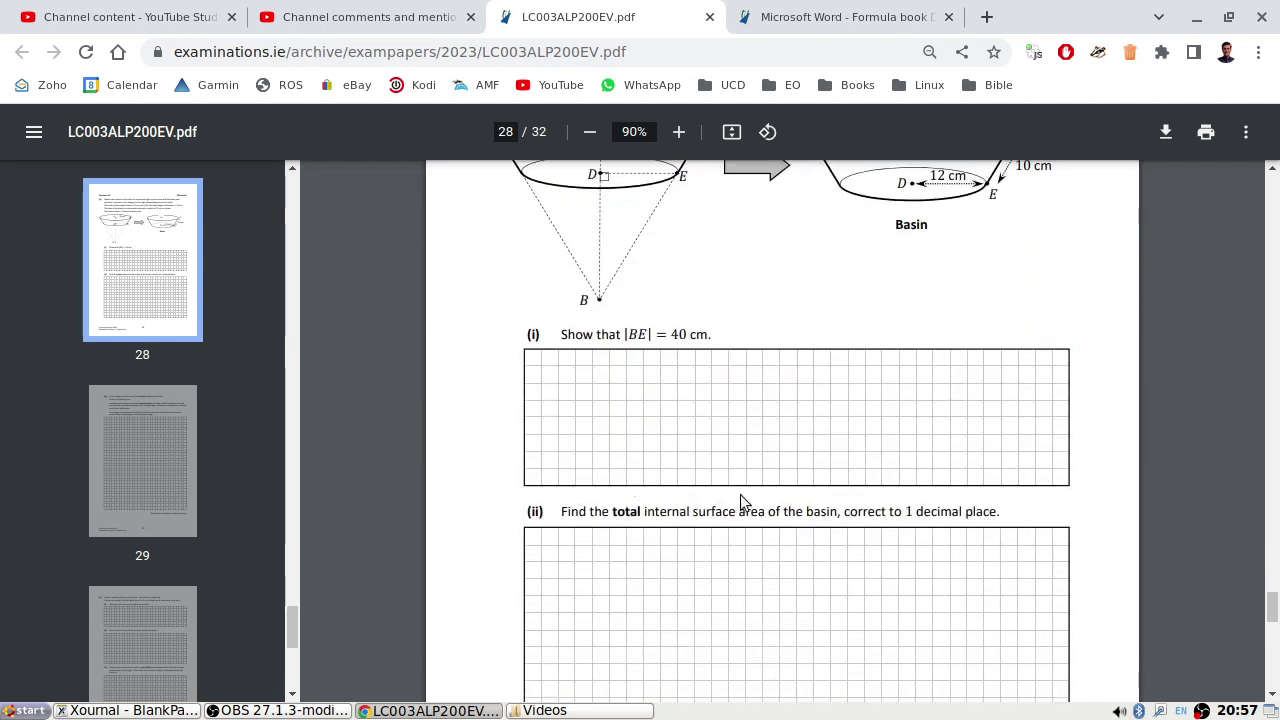
pyautogui.scroll(1, 740, 496)
pyautogui.hotkey('alt', 'Tab')
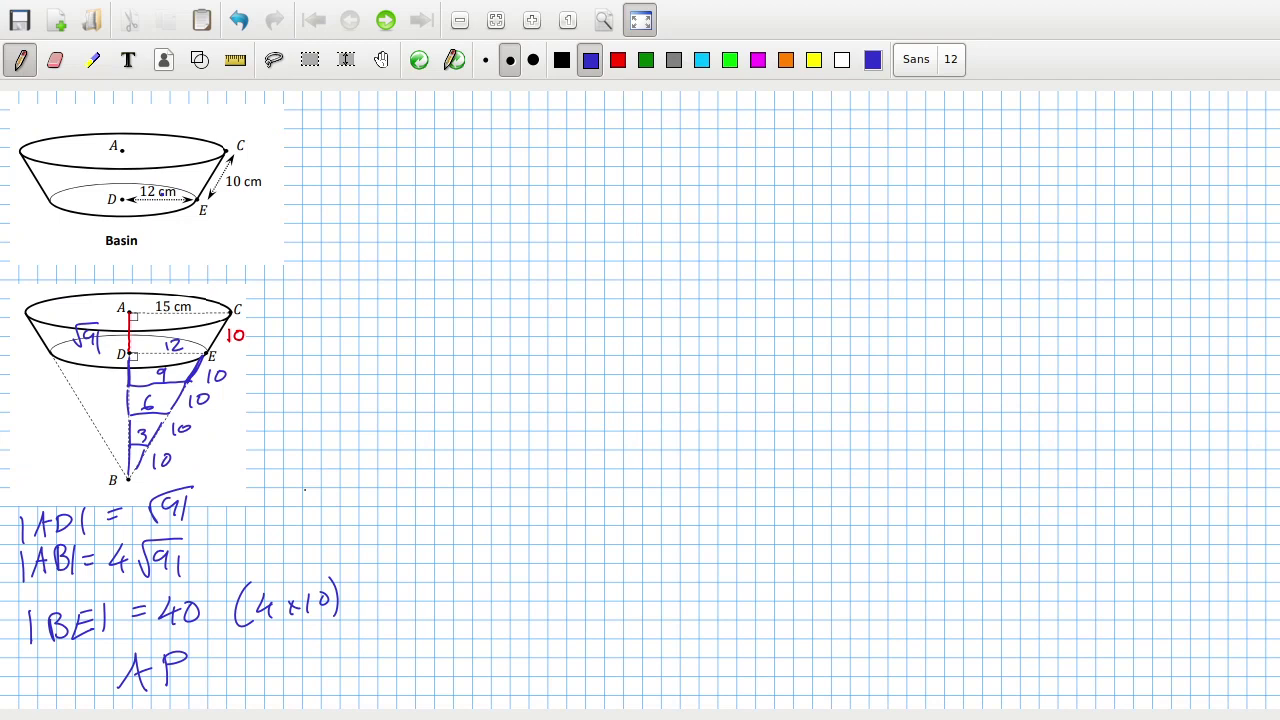
# Set the pen colour to black and look up the cone and frustum surface area formulas in the formula booklet
pyautogui.click(562, 60)
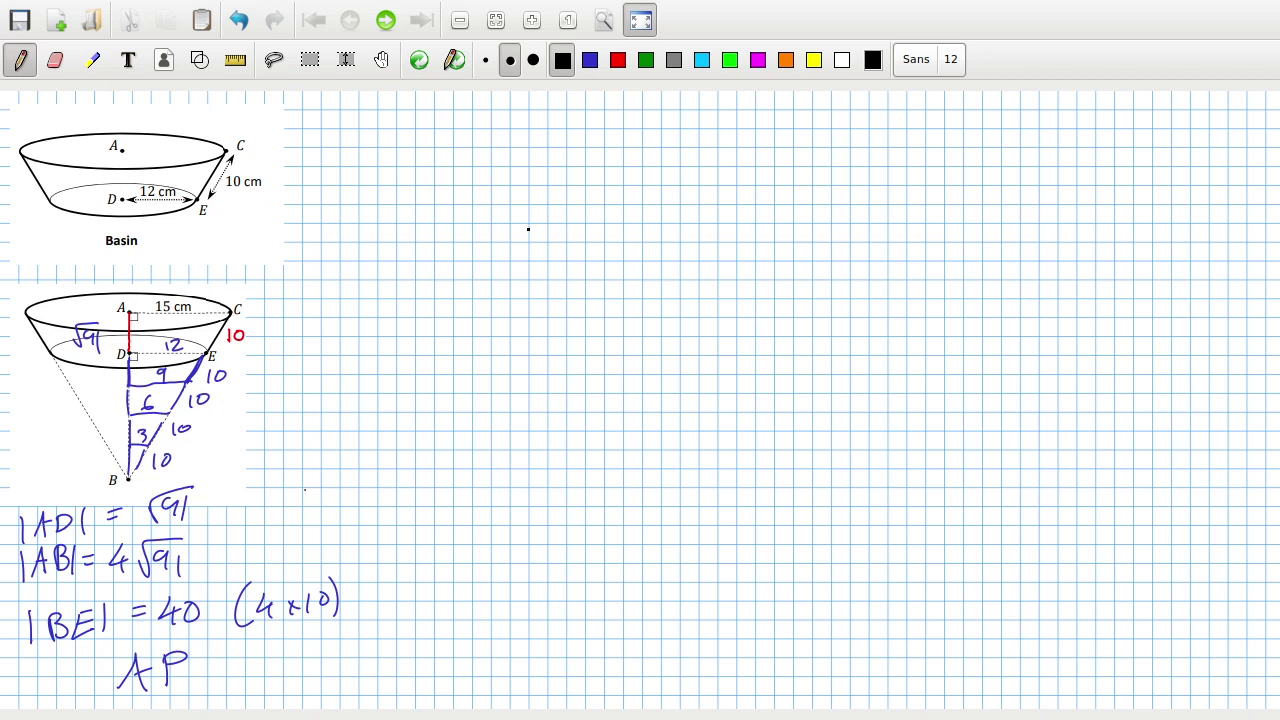
pyautogui.hotkey('alt', 'Tab')
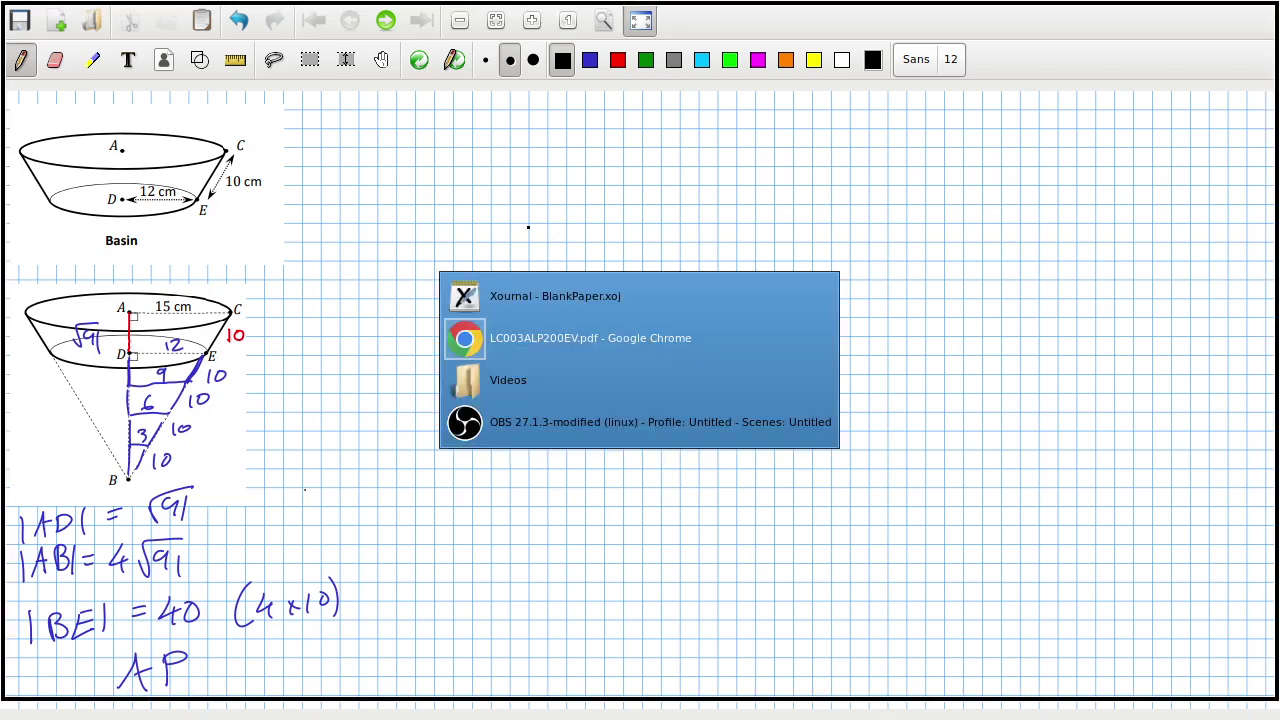
pyautogui.click(830, 17)
pyautogui.scroll(20, 683, 366)
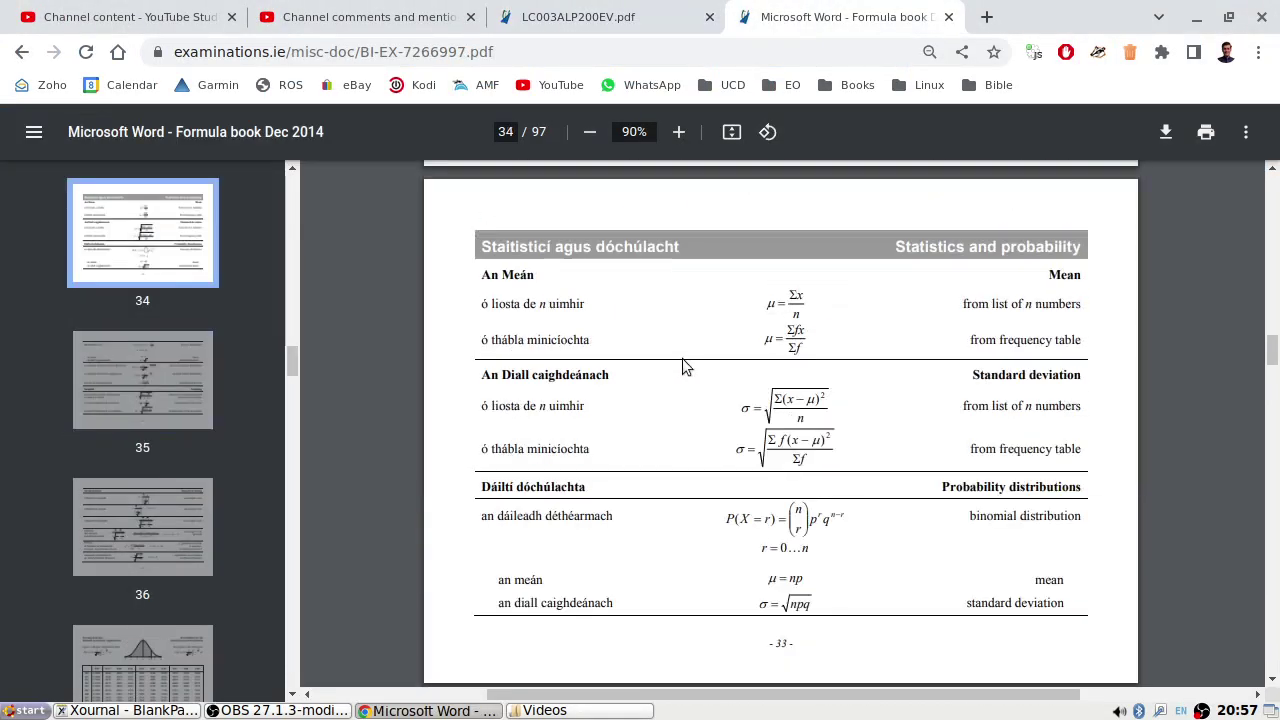
pyautogui.scroll(20, 683, 366)
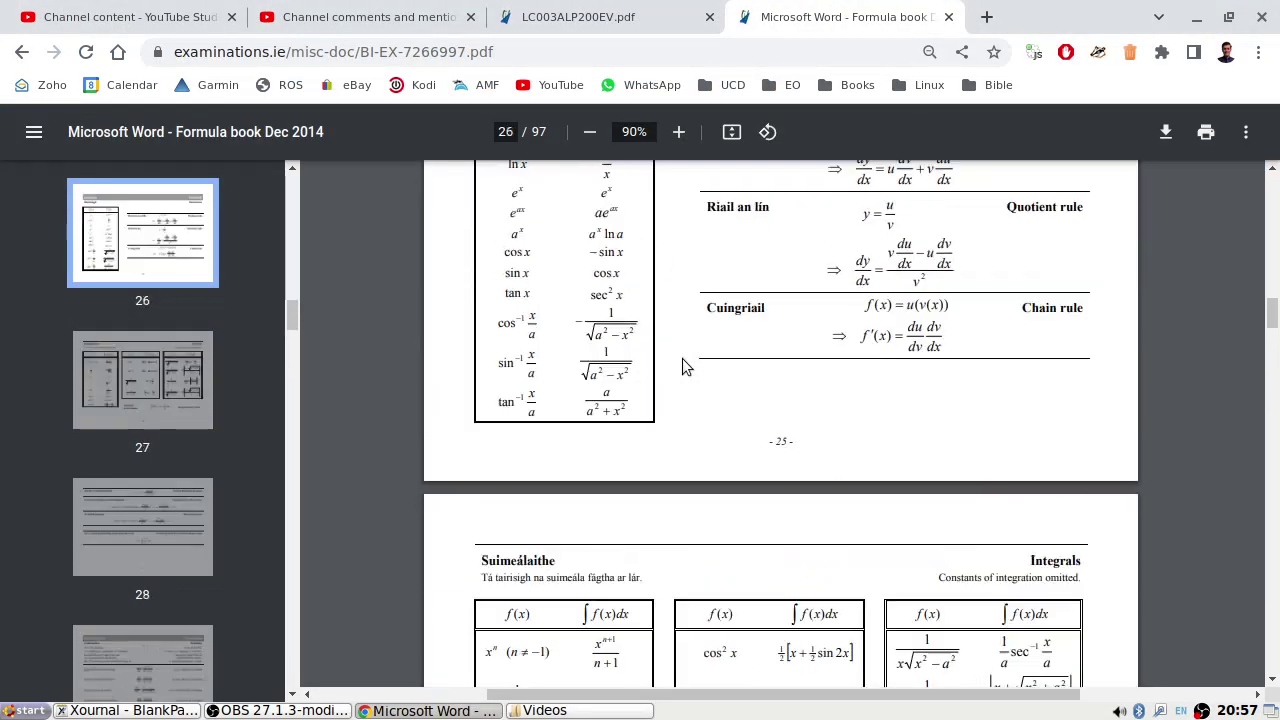
pyautogui.scroll(20, 683, 366)
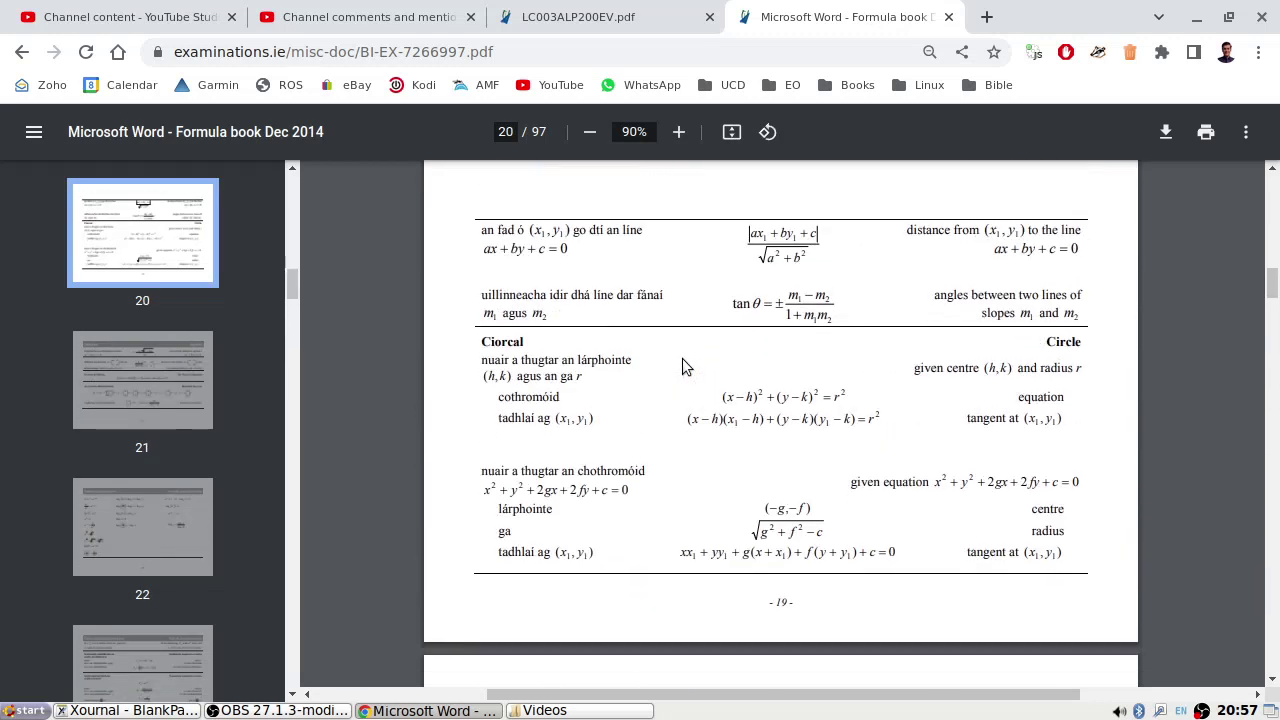
pyautogui.scroll(20, 993, 372)
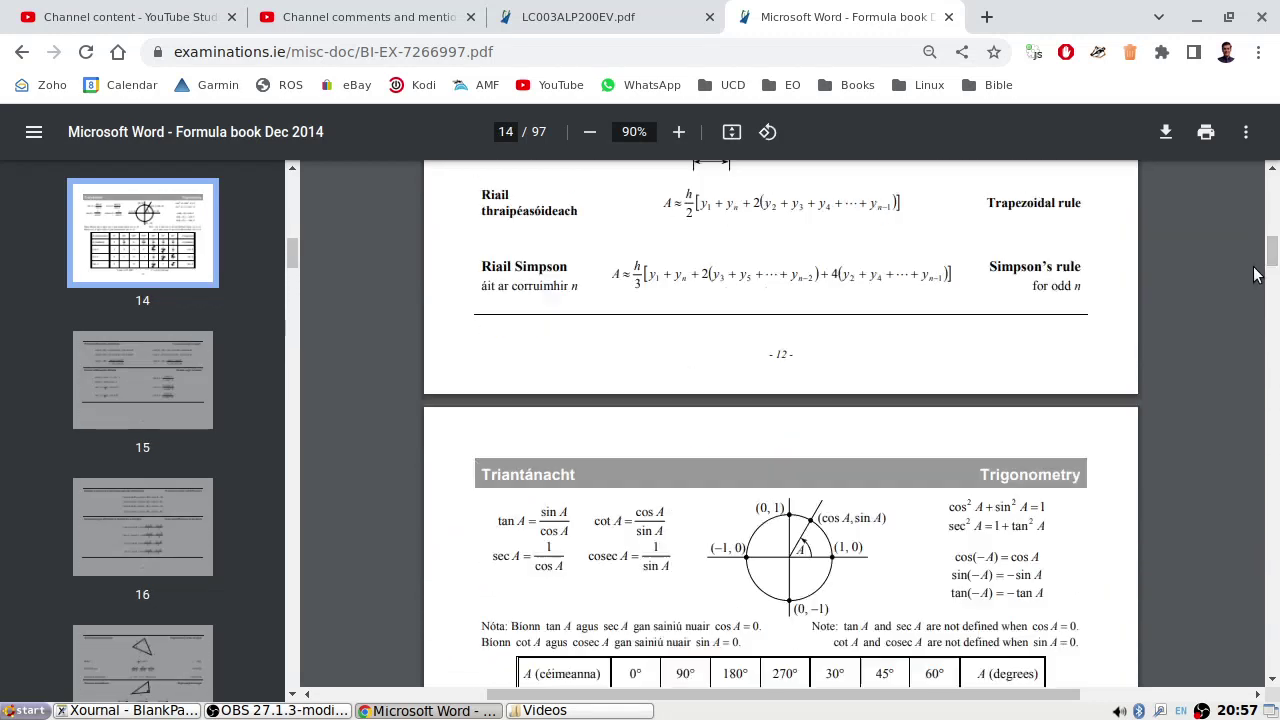
pyautogui.scroll(17, 823, 434)
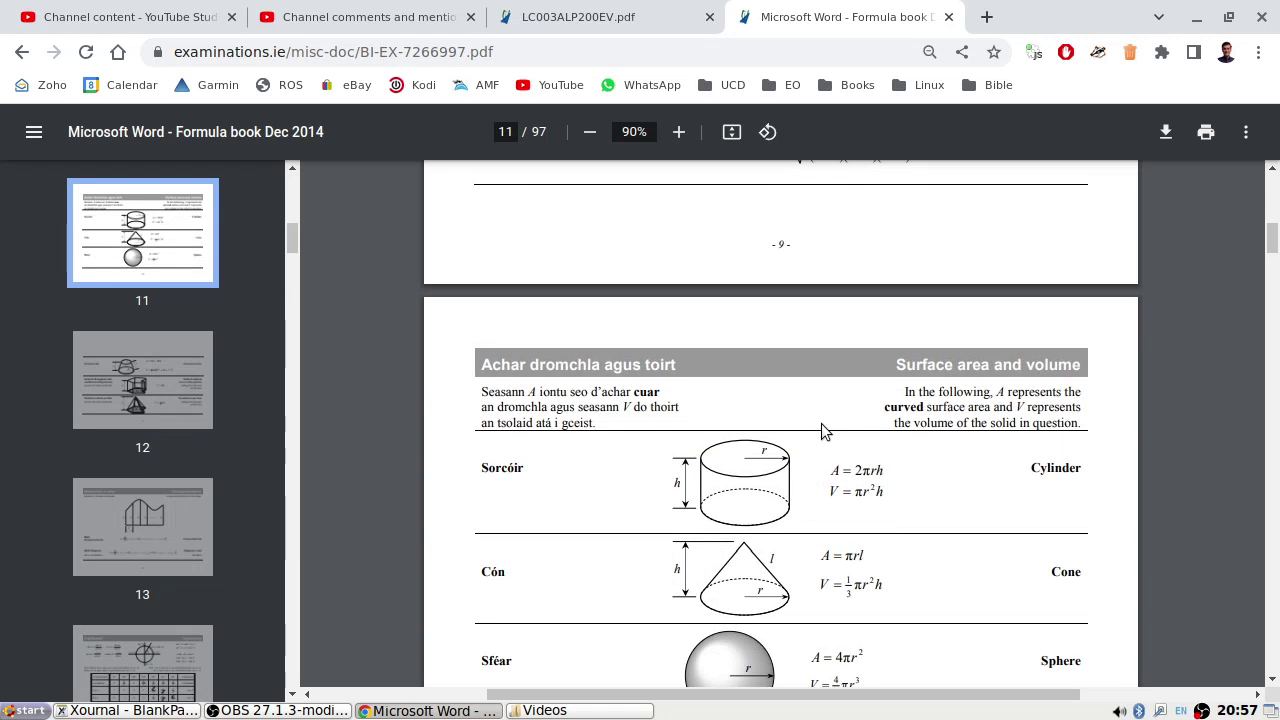
pyautogui.scroll(-2, 823, 430)
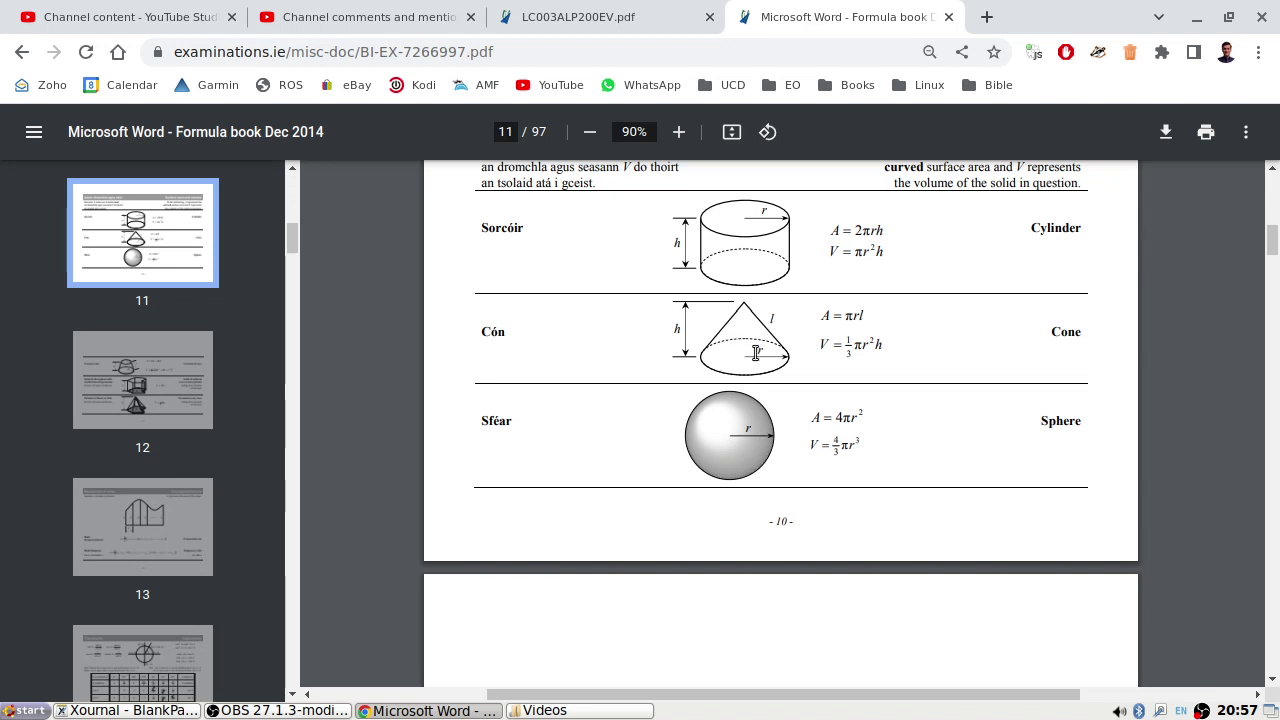
pyautogui.scroll(1, 733, 371)
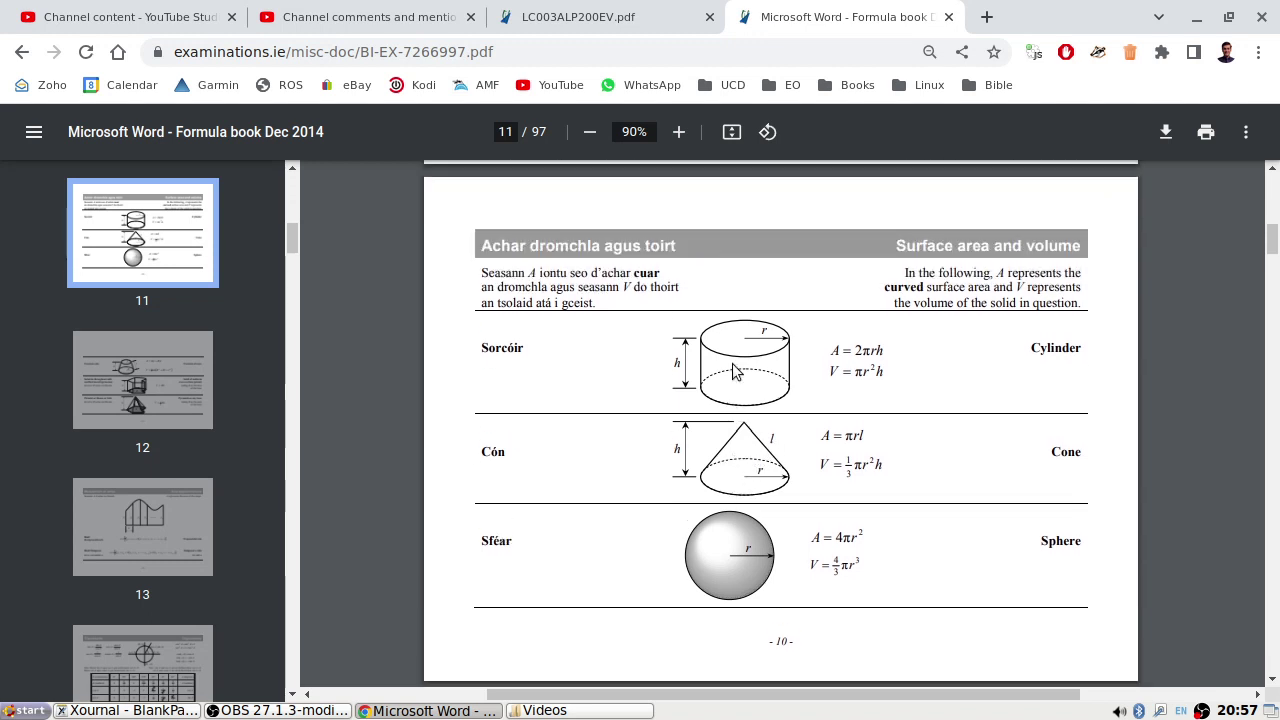
pyautogui.scroll(-2, 733, 371)
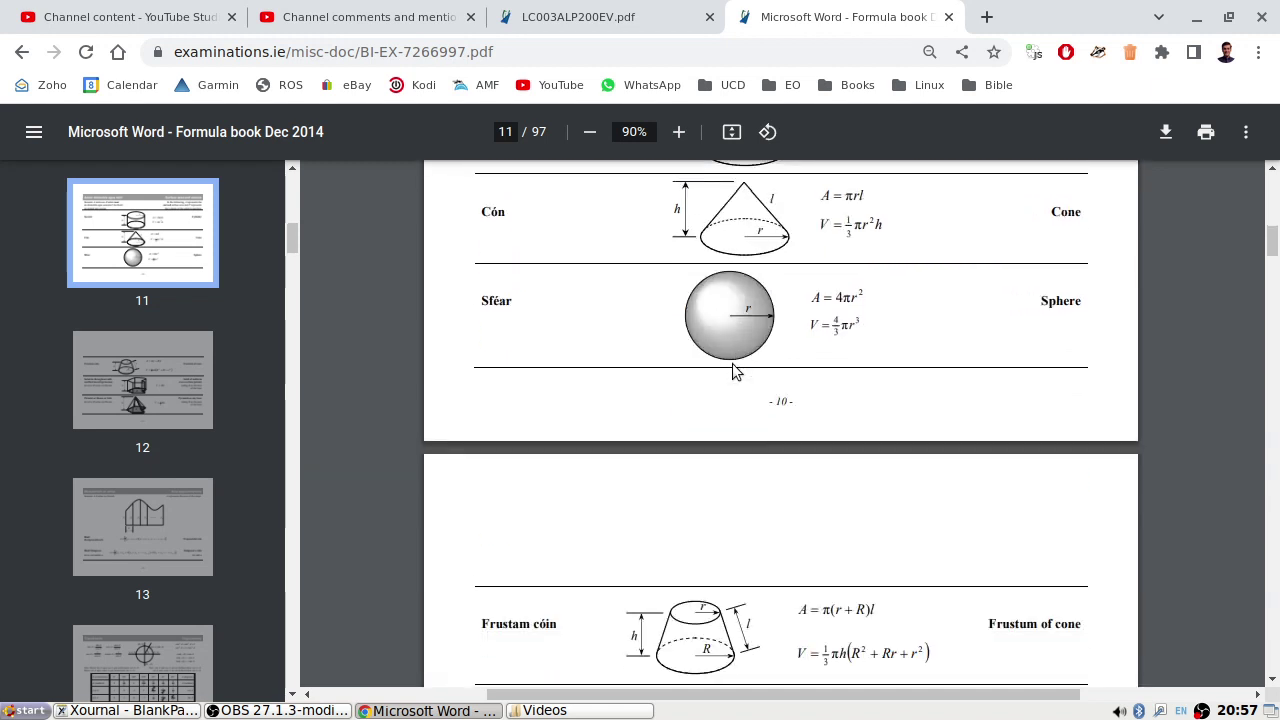
pyautogui.hotkey('alt', 'Tab')
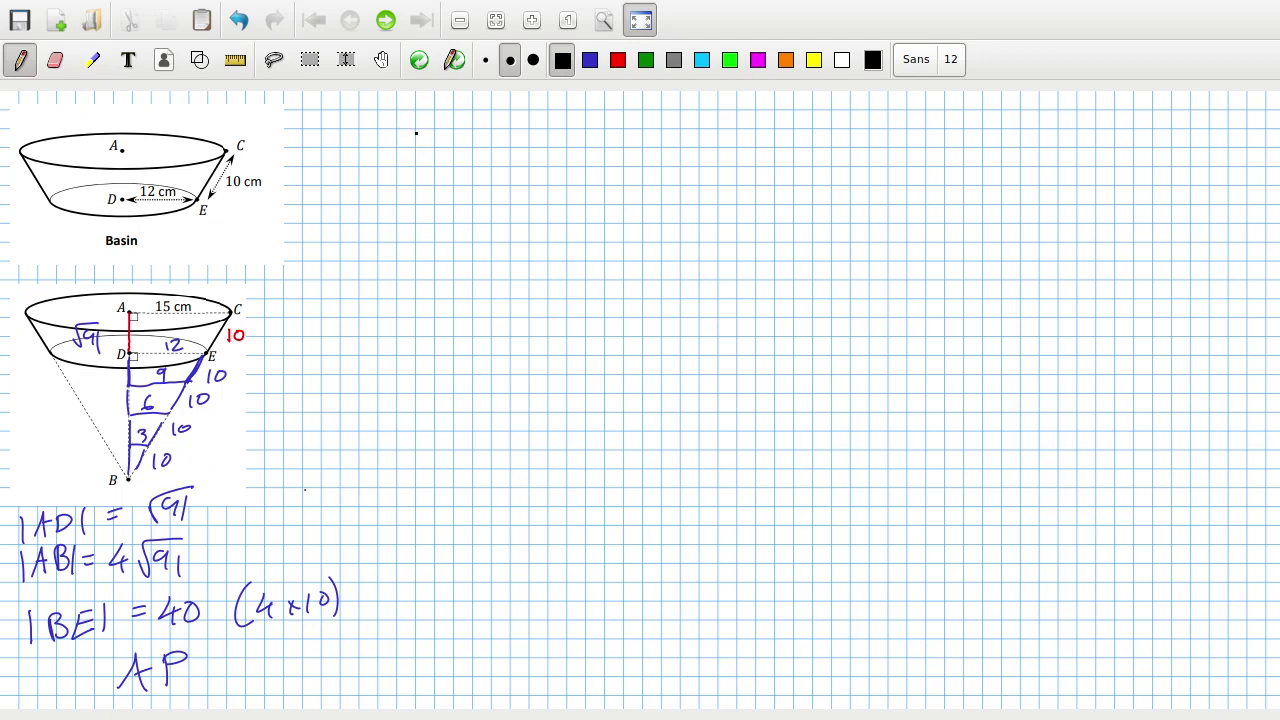
# Write π.15.40 − π in black at the top of the page, beside the basin diagram
pyautogui.moveTo(397, 121); pyautogui.dragTo(389, 145)
pyautogui.moveTo(400, 122)
pyautogui.mouseDown()
pyautogui.moveTo(399, 145)
pyautogui.moveTo(406, 119)
pyautogui.mouseUp()
pyautogui.moveTo(428, 121); pyautogui.dragTo(434, 140)
pyautogui.moveTo(483, 116); pyautogui.dragTo(490, 132)
pyautogui.moveTo(487, 118)
pyautogui.mouseDown()
pyautogui.moveTo(485, 138)
pyautogui.moveTo(503, 122)
pyautogui.moveTo(582, 141)
pyautogui.mouseUp()
pyautogui.moveTo(597, 122)
pyautogui.mouseDown()
pyautogui.moveTo(599, 142)
pyautogui.moveTo(604, 115)
pyautogui.mouseUp()
pyautogui.click(414, 140)
pyautogui.click(462, 140)
# Complete the expression's second term with .12.40 and correct the 40 in the first term to 50
pyautogui.click(627, 134)
pyautogui.moveTo(647, 114)
pyautogui.mouseDown()
pyautogui.moveTo(645, 131)
pyautogui.moveTo(712, 125)
pyautogui.mouseUp()
pyautogui.click(683, 132)
pyautogui.moveTo(706, 116); pyautogui.dragTo(707, 134)
pyautogui.click(715, 130)
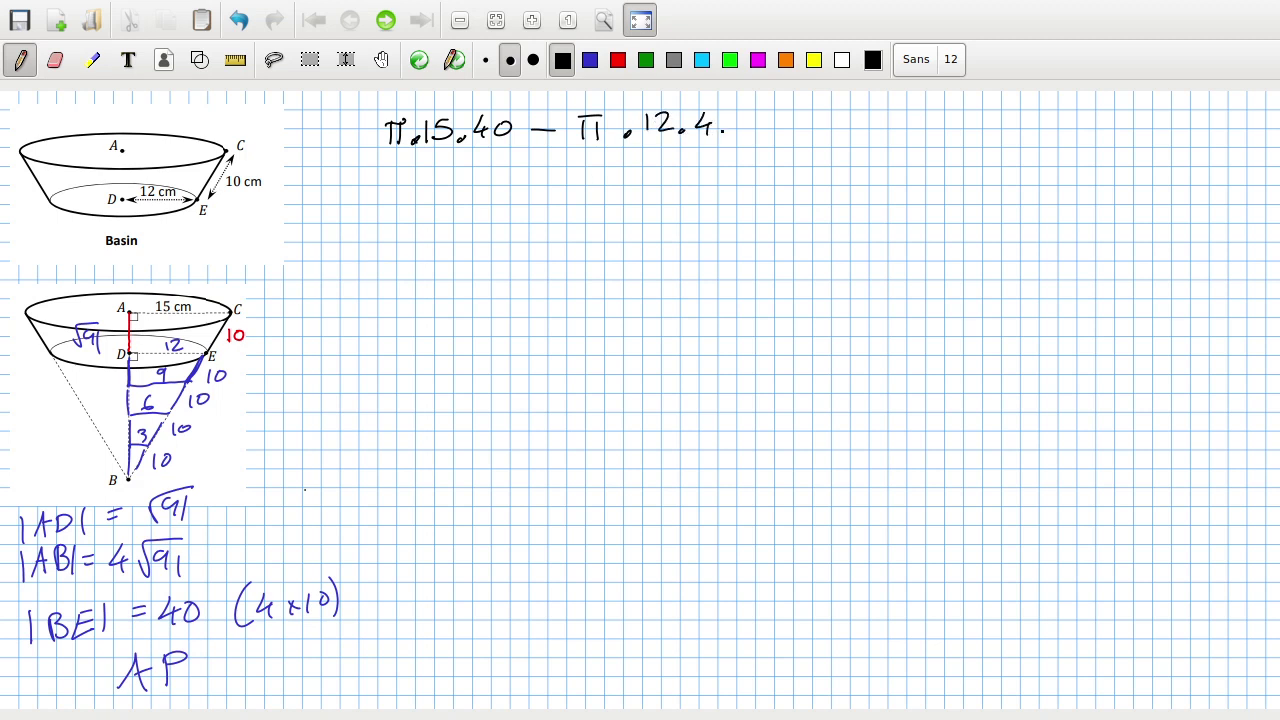
pyautogui.moveTo(729, 120)
pyautogui.mouseDown()
pyautogui.moveTo(729, 135)
pyautogui.moveTo(730, 119)
pyautogui.mouseUp()
pyautogui.moveTo(480, 116); pyautogui.dragTo(471, 141)
# Check the question in the exam paper and write 848.2 cm² in black below the expression
pyautogui.hotkey('alt', 'Tab')
pyautogui.click(522, 8)
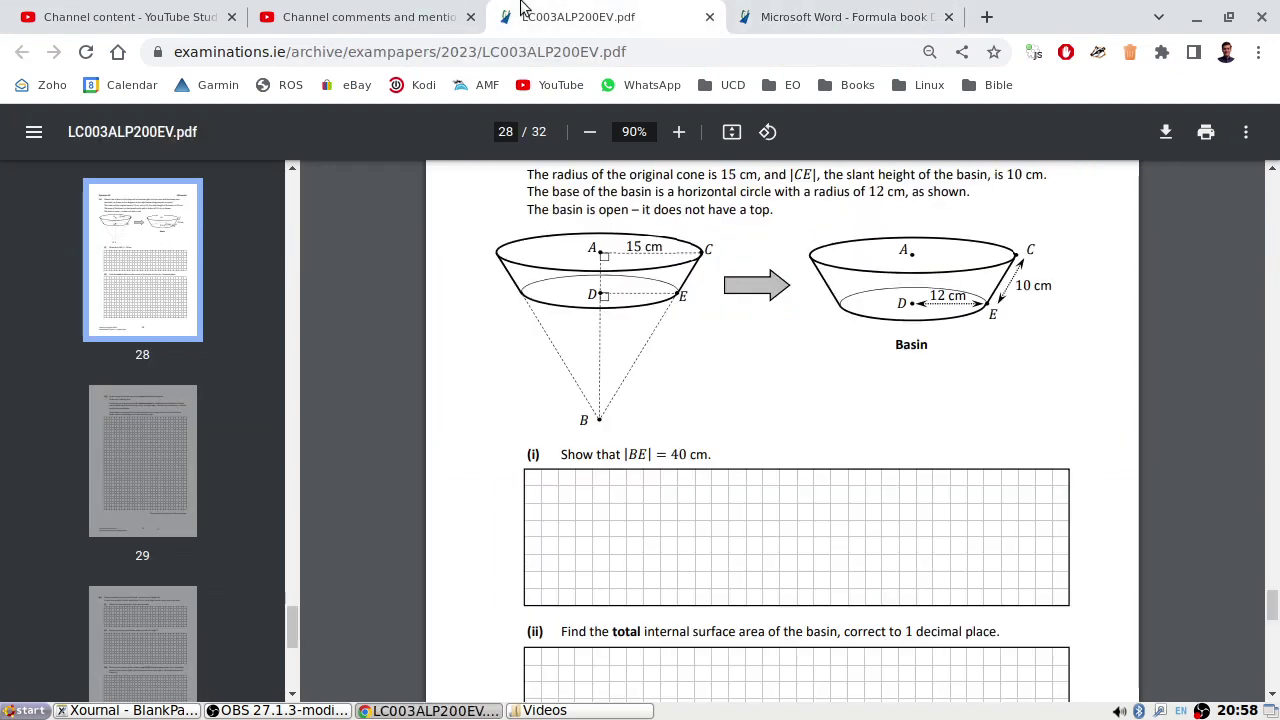
pyautogui.hotkey('alt', 'Tab')
pyautogui.moveTo(418, 171)
pyautogui.mouseDown()
pyautogui.moveTo(410, 188)
pyautogui.moveTo(418, 170)
pyautogui.mouseUp()
pyautogui.moveTo(441, 162); pyautogui.dragTo(446, 188)
pyautogui.moveTo(474, 166)
pyautogui.mouseDown()
pyautogui.moveTo(462, 182)
pyautogui.moveTo(472, 168)
pyautogui.moveTo(528, 193)
pyautogui.moveTo(632, 180)
pyautogui.mouseUp()
pyautogui.click(492, 184)
pyautogui.hotkey('alt', 'Tab')
pyautogui.hotkey('alt', 'Tab')
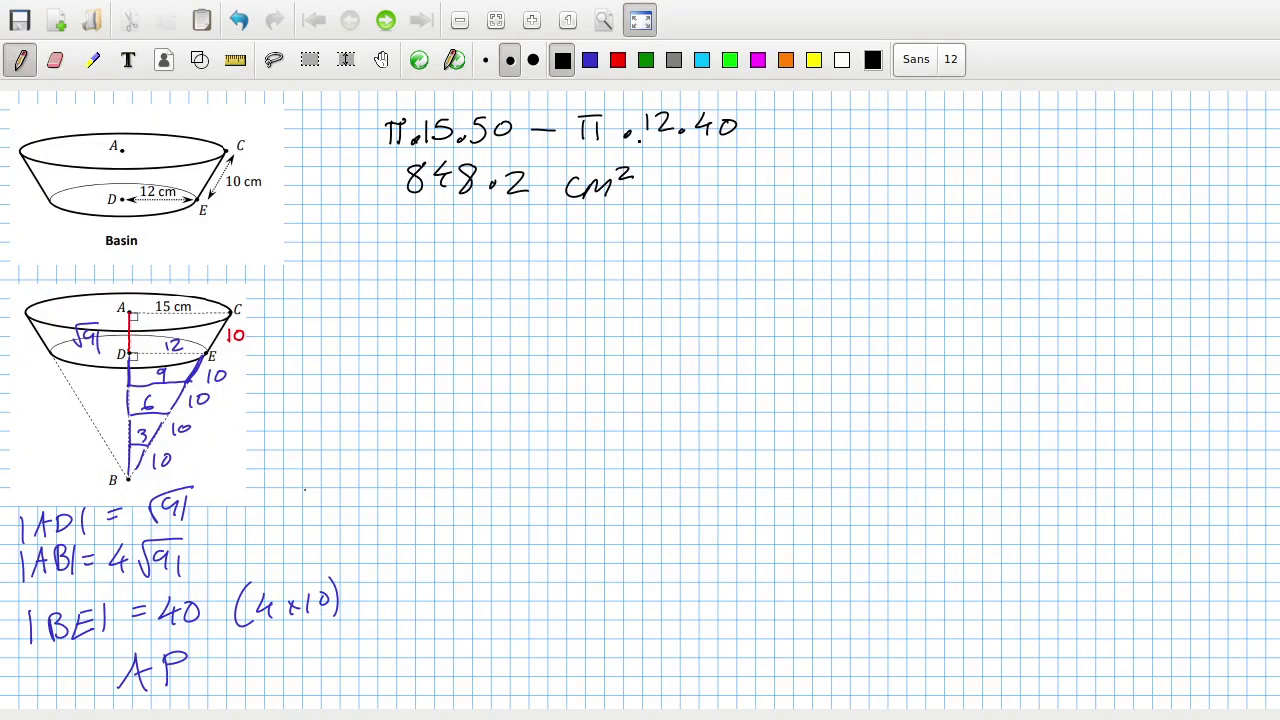
pyautogui.moveTo(662, 191); pyautogui.dragTo(690, 192)
pyautogui.moveTo(675, 180)
pyautogui.mouseDown()
pyautogui.moveTo(673, 204)
pyautogui.moveTo(720, 199)
pyautogui.mouseUp()
pyautogui.hotkey('ctrl', 'z')
pyautogui.hotkey('ctrl', 'z')
pyautogui.hotkey('ctrl', 'z')
pyautogui.hotkey('ctrl', 'z')
# Add the base area by appending + π.12² to the end of the surface area expression
pyautogui.moveTo(628, 197); pyautogui.dragTo(646, 209)
pyautogui.moveTo(750, 129); pyautogui.dragTo(764, 128)
pyautogui.moveTo(759, 120)
pyautogui.mouseDown()
pyautogui.moveTo(757, 138)
pyautogui.moveTo(780, 140)
pyautogui.moveTo(799, 112)
pyautogui.mouseUp()
pyautogui.moveTo(820, 117); pyautogui.dragTo(819, 137)
pyautogui.moveTo(828, 119)
pyautogui.mouseDown()
pyautogui.moveTo(850, 137)
pyautogui.moveTo(867, 117)
pyautogui.mouseUp()
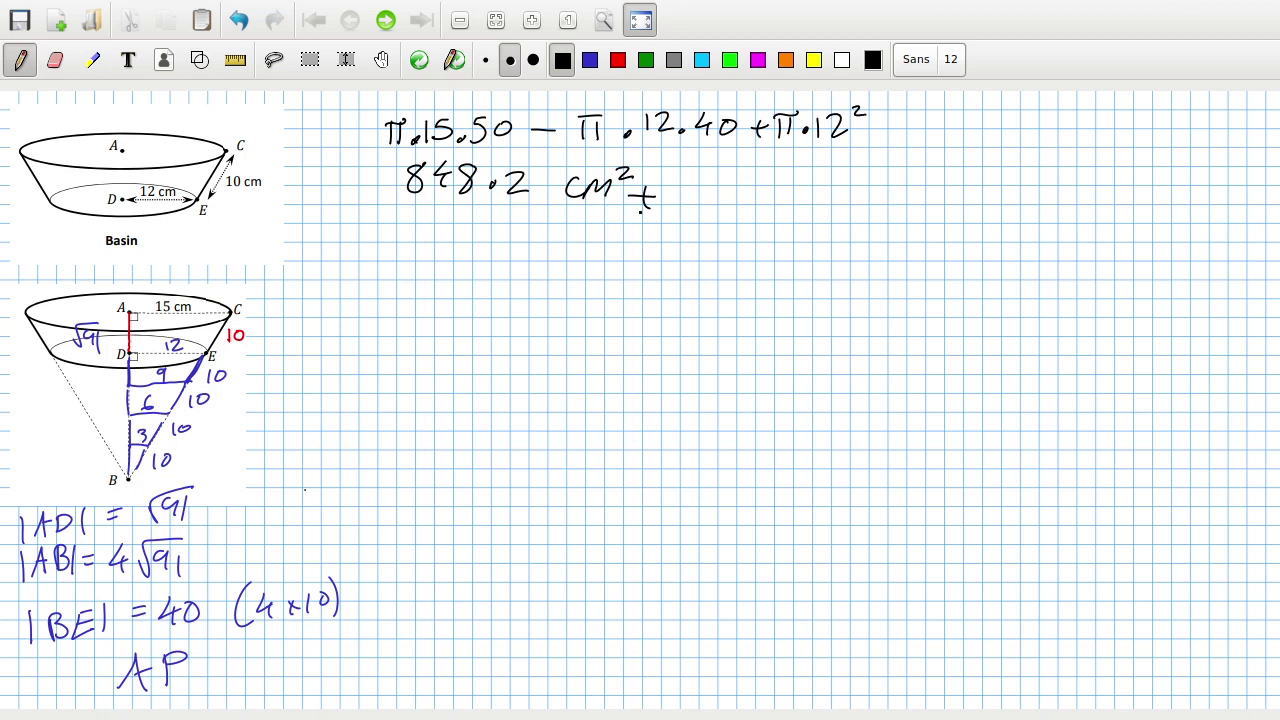
# Erase the 848.2 cm² line and write 1300.6 cm² in black below the expression
pyautogui.click(55, 59)
pyautogui.moveTo(520, 180)
pyautogui.mouseDown()
pyautogui.moveTo(410, 180)
pyautogui.moveTo(448, 167)
pyautogui.moveTo(657, 191)
pyautogui.moveTo(600, 177)
pyautogui.mouseUp()
pyautogui.hotkey('ctrl', 'shift', 'p')
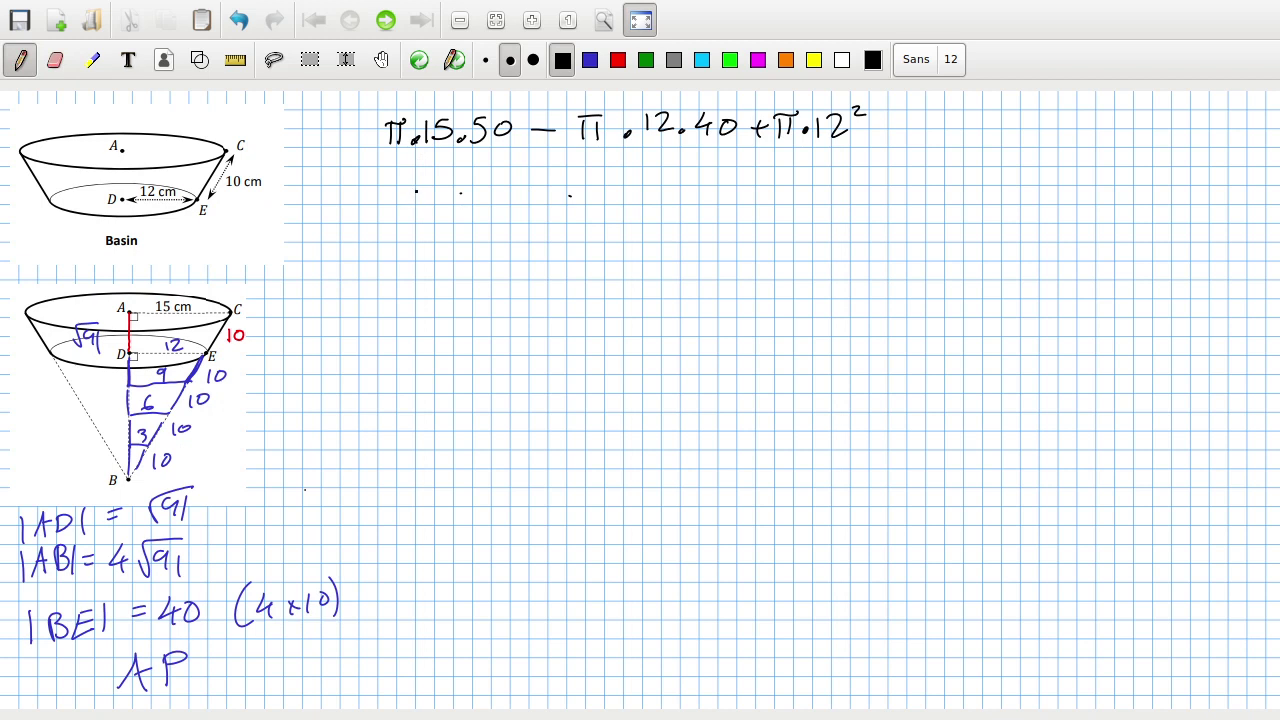
pyautogui.moveTo(415, 189); pyautogui.dragTo(414, 219)
pyautogui.moveTo(424, 191)
pyautogui.mouseDown()
pyautogui.moveTo(442, 196)
pyautogui.moveTo(432, 218)
pyautogui.mouseUp()
pyautogui.moveTo(463, 198)
pyautogui.mouseDown()
pyautogui.moveTo(455, 210)
pyautogui.moveTo(464, 200)
pyautogui.mouseUp()
pyautogui.moveTo(482, 196); pyautogui.dragTo(577, 217)
pyautogui.moveTo(588, 201)
pyautogui.mouseDown()
pyautogui.moveTo(590, 218)
pyautogui.moveTo(618, 217)
pyautogui.moveTo(641, 190)
pyautogui.mouseUp()
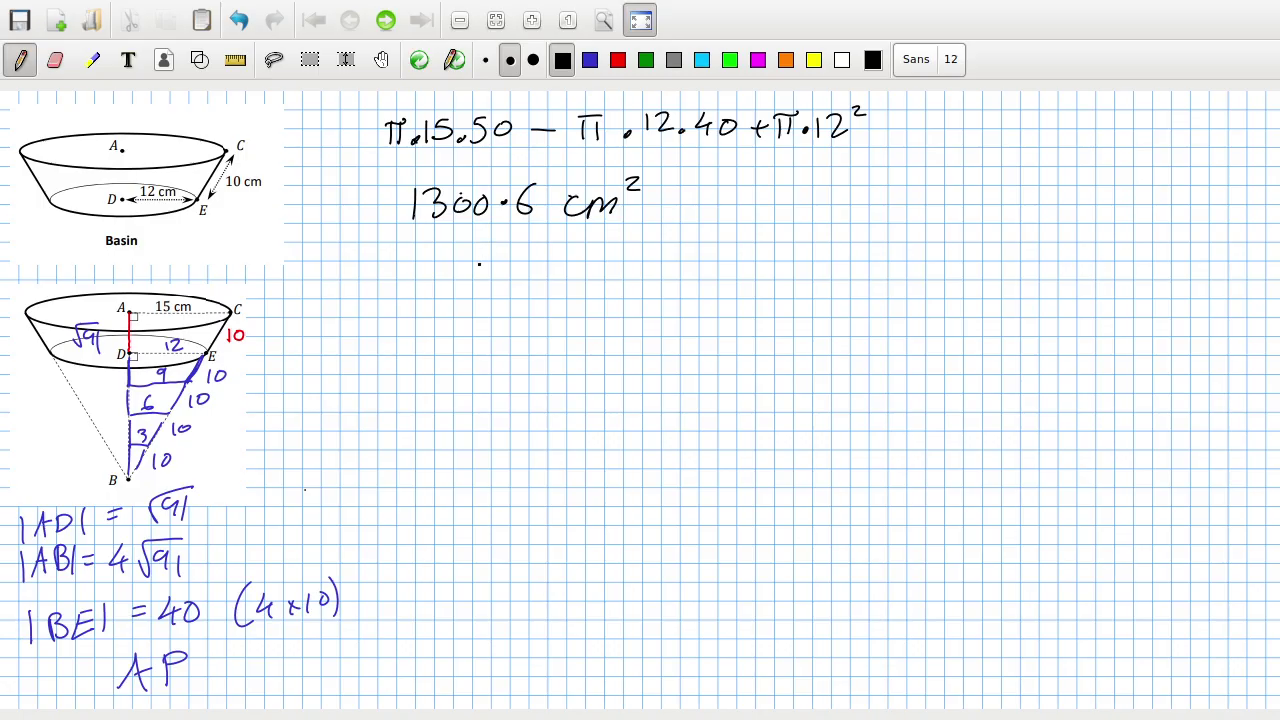
# Read part (iii) of Question 10(a) in the exam paper about drawing the net of the basin's curved surface
pyautogui.hotkey('alt', 'Tab')
pyautogui.scroll(-4, 837, 489)
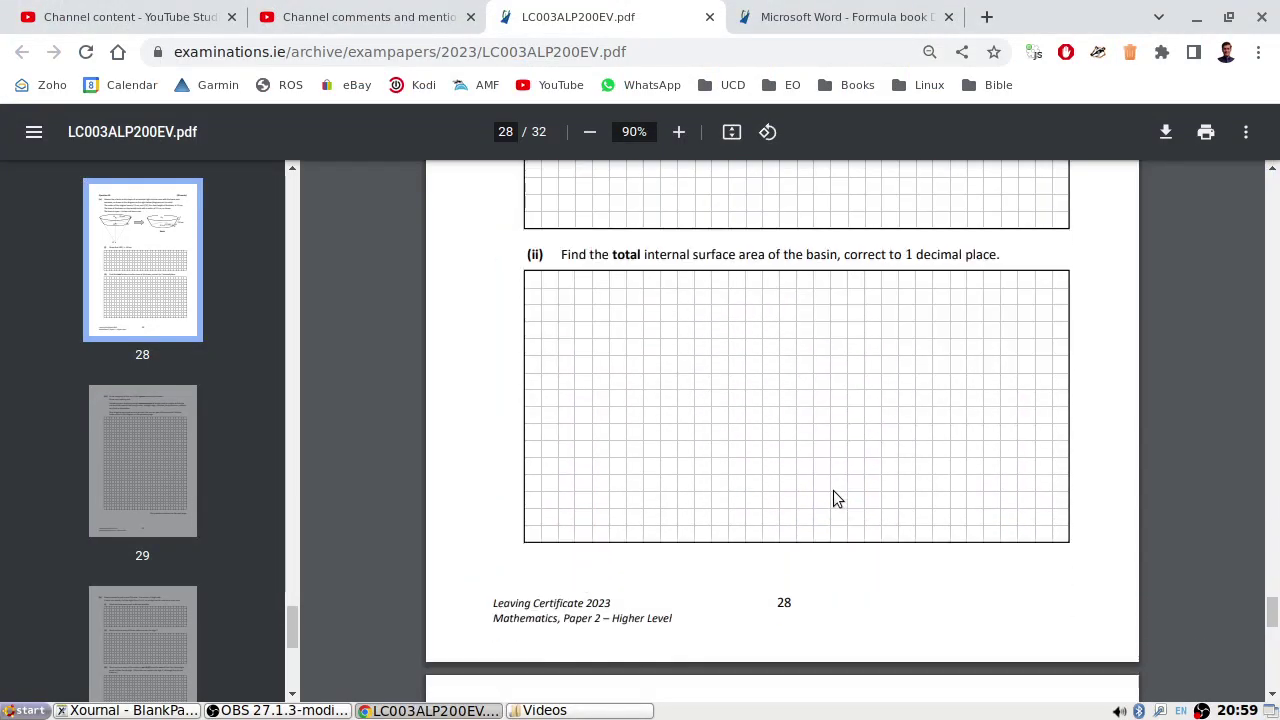
pyautogui.scroll(-4, 837, 498)
pyautogui.scroll(1, 812, 520)
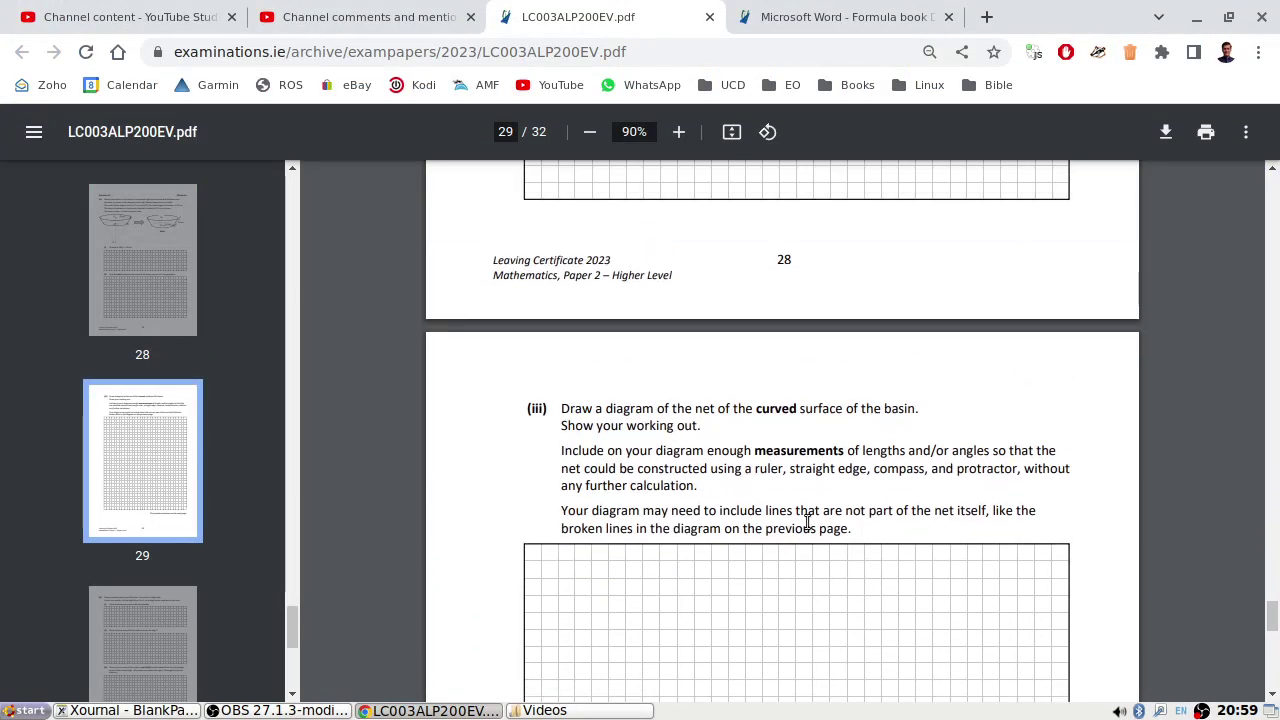
pyautogui.scroll(-1, 807, 521)
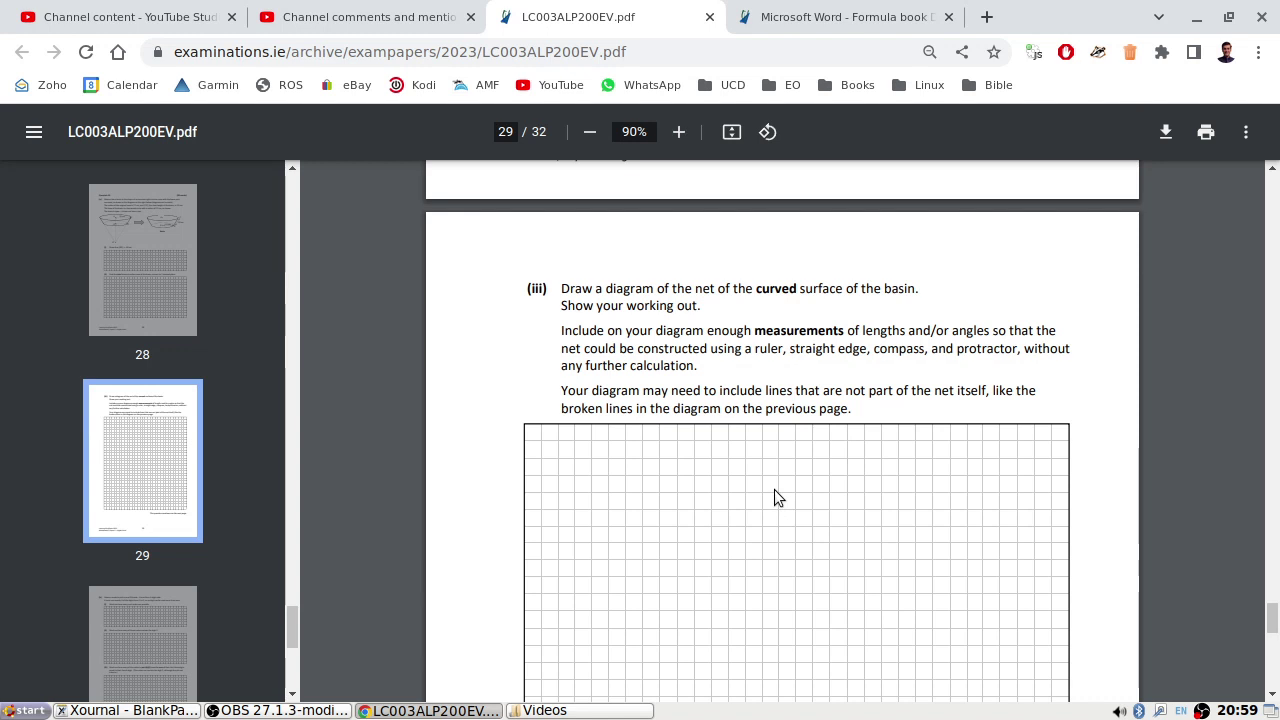
pyautogui.scroll(5, 774, 490)
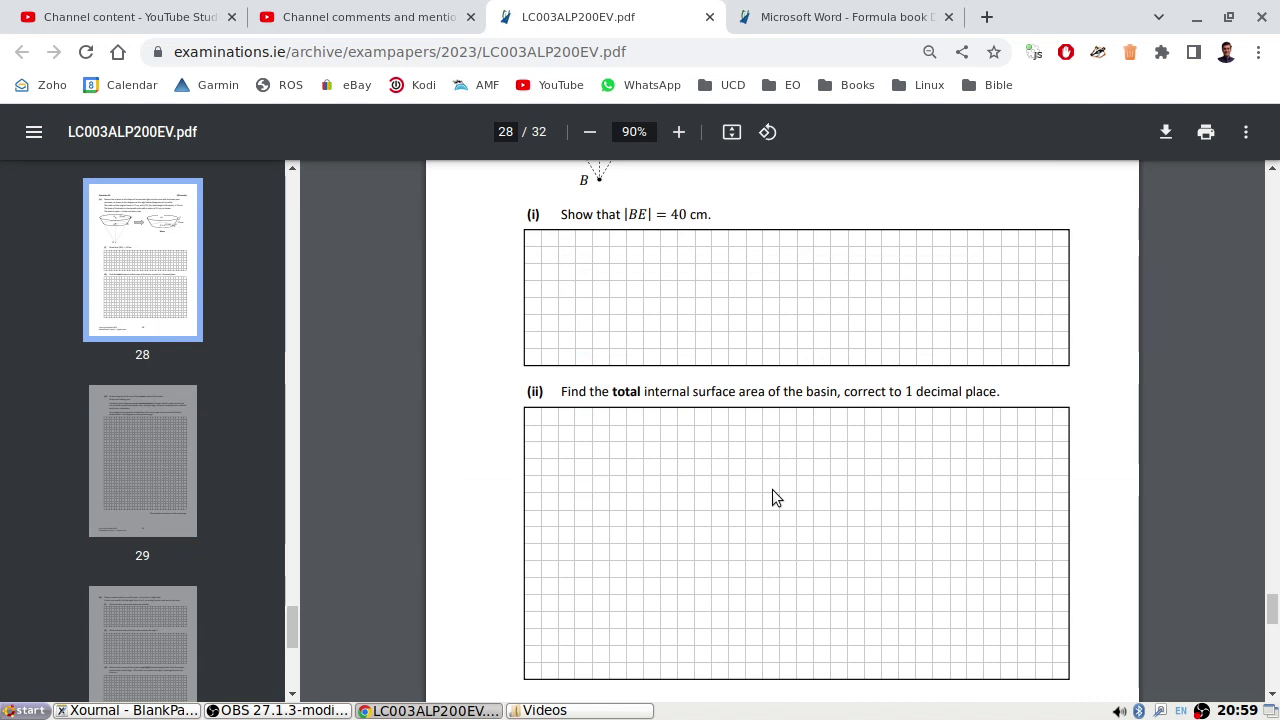
pyautogui.scroll(-5, 772, 490)
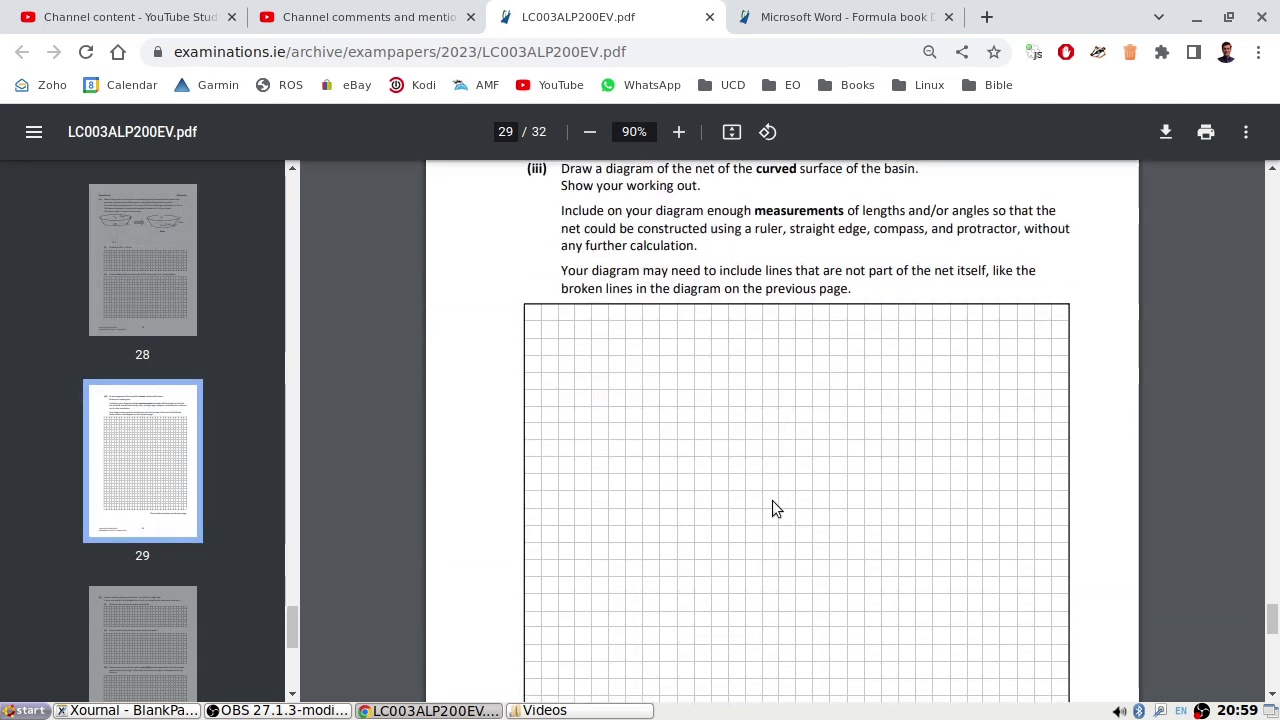
# Switch to Xournal and outline the net in black with two concentric arcs and two straight sides converging at an apex below
pyautogui.hotkey('alt', 'Tab')
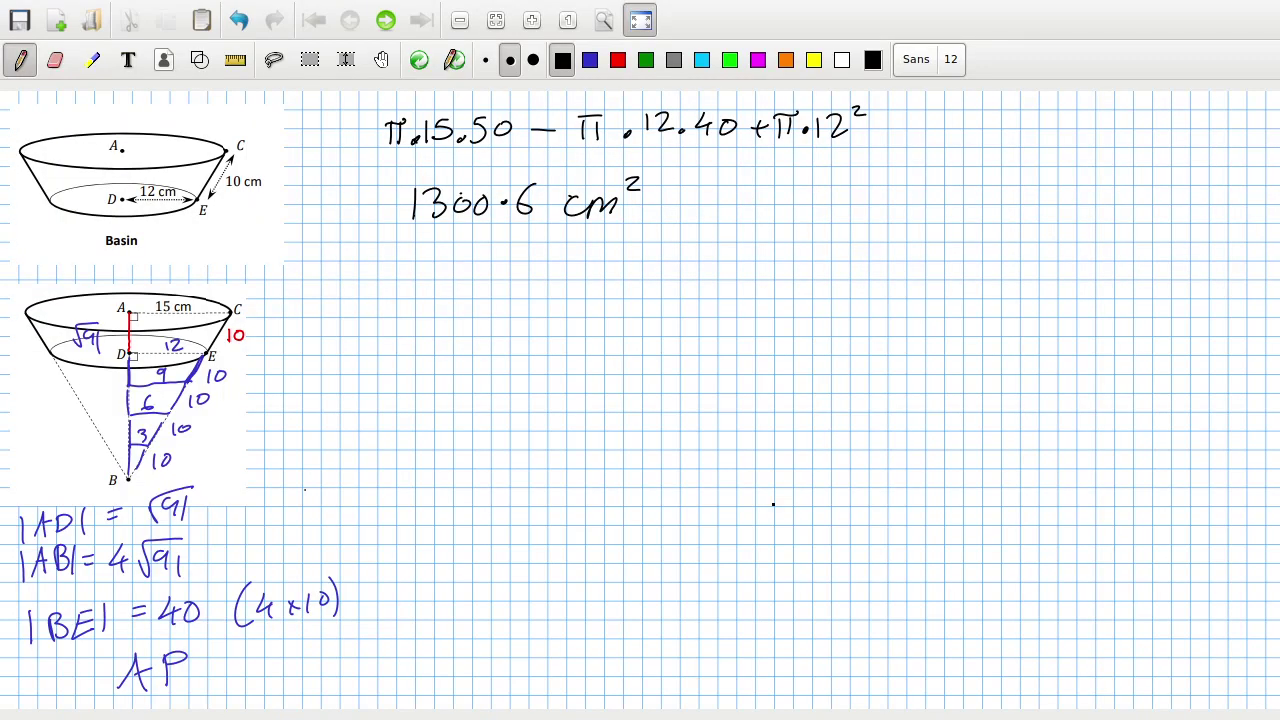
pyautogui.click(200, 59)
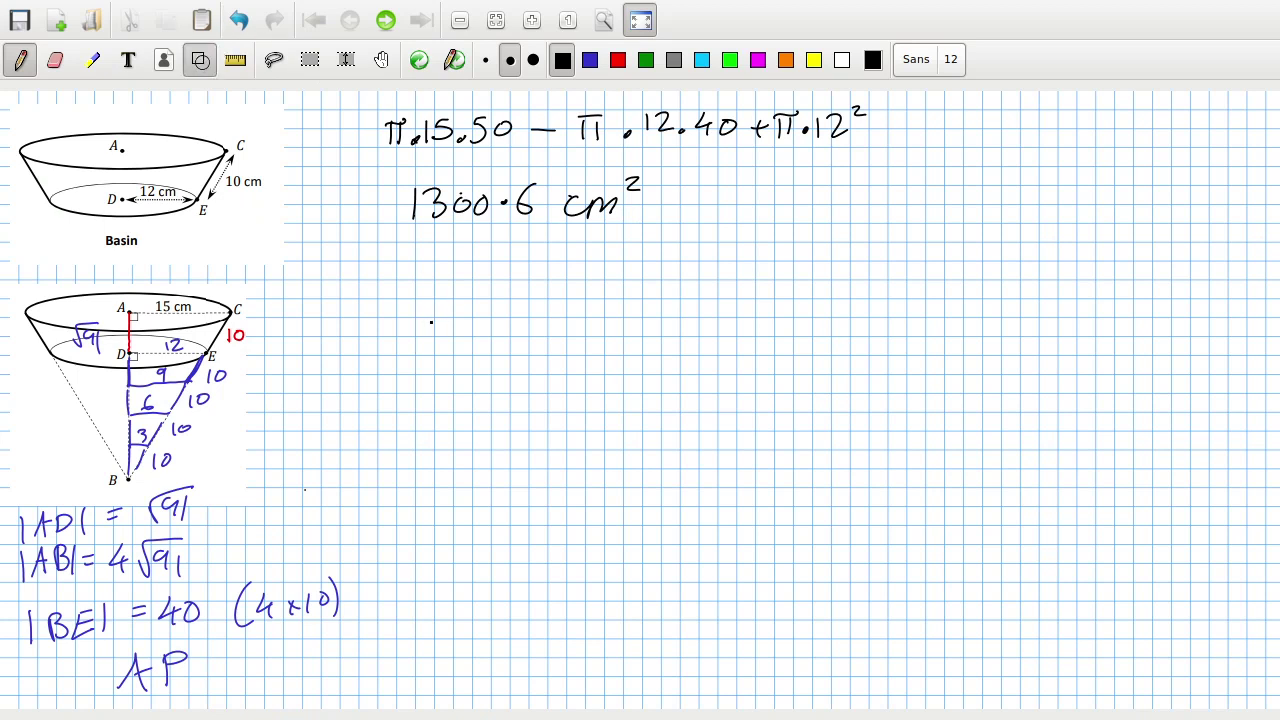
pyautogui.moveTo(430, 307)
pyautogui.mouseDown()
pyautogui.moveTo(552, 250)
pyautogui.moveTo(743, 265)
pyautogui.mouseUp()
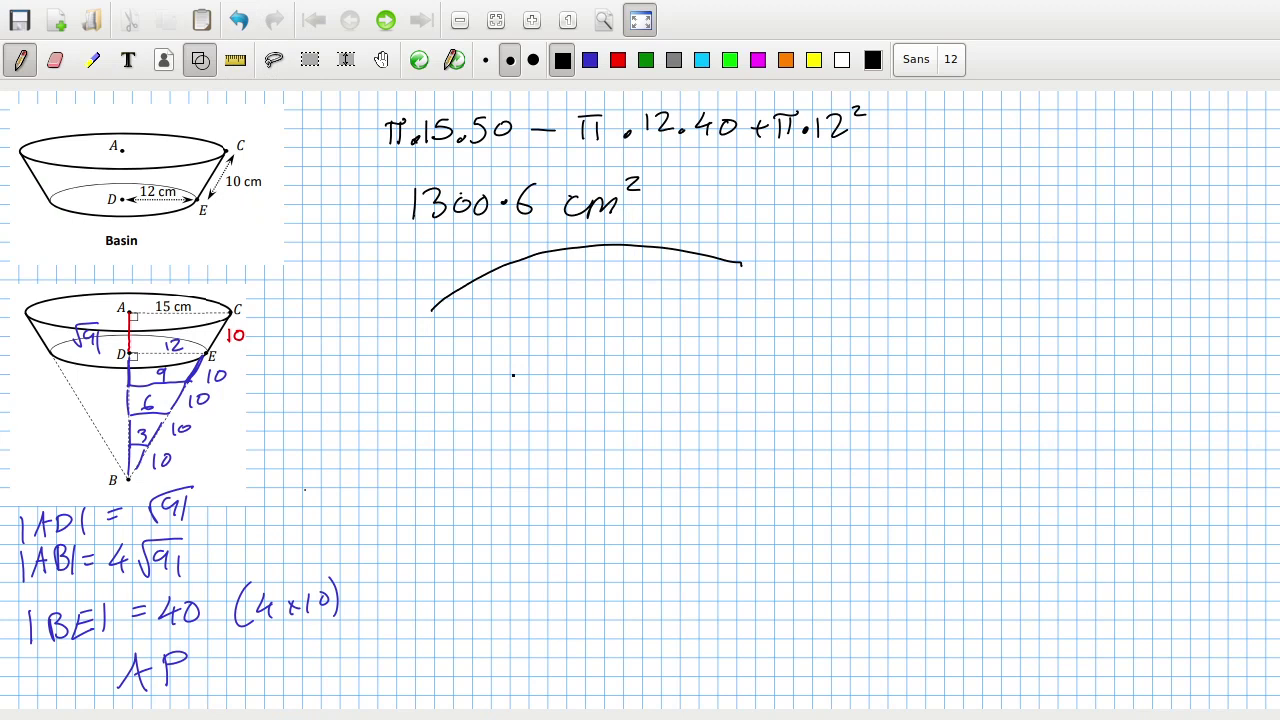
pyautogui.moveTo(513, 379)
pyautogui.mouseDown()
pyautogui.moveTo(680, 337)
pyautogui.moveTo(714, 343)
pyautogui.mouseUp()
pyautogui.moveTo(432, 308); pyautogui.dragTo(648, 546)
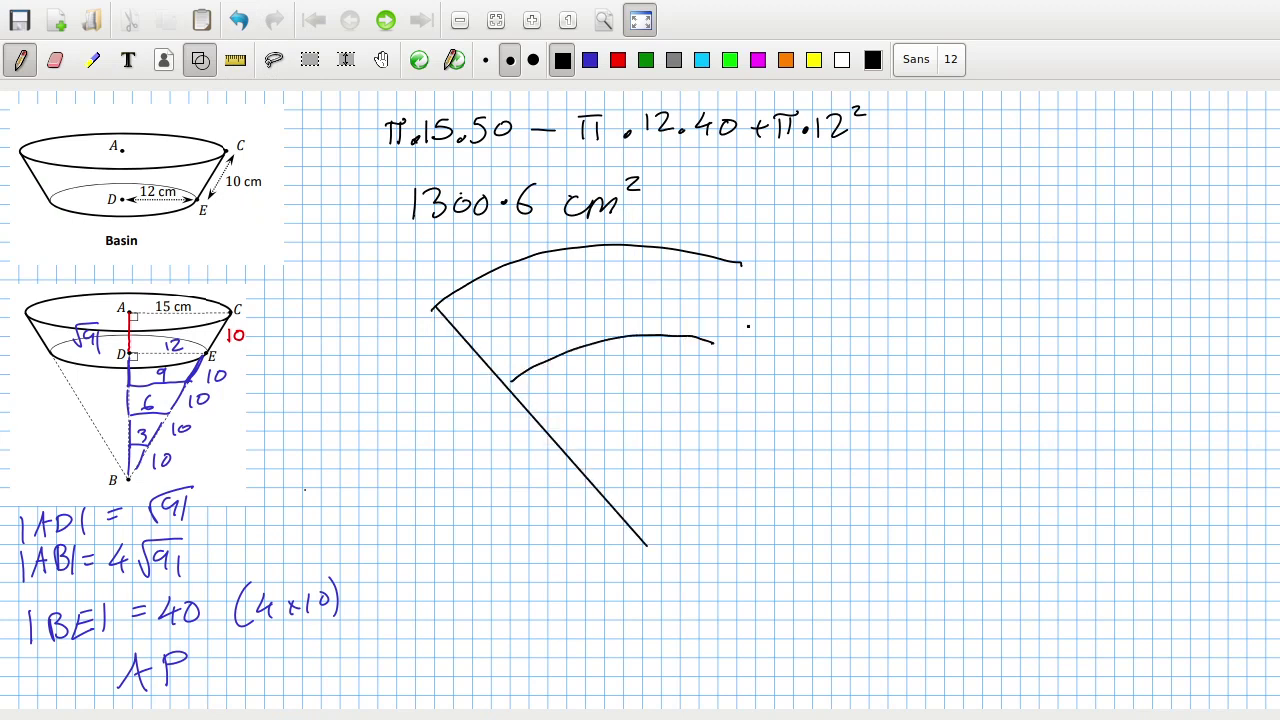
pyautogui.moveTo(743, 262); pyautogui.dragTo(652, 555)
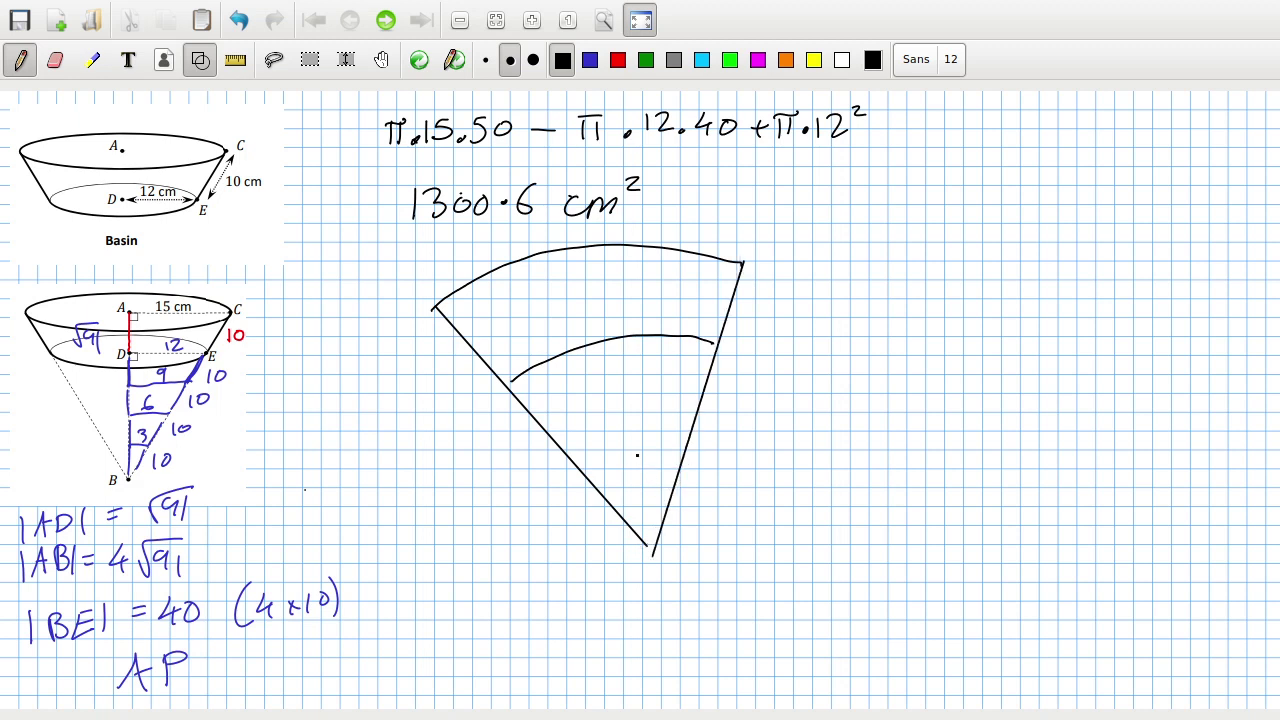
# Turn off shape recognition and label the net's outer arc 30π and its inner arc 24π
pyautogui.click(200, 59)
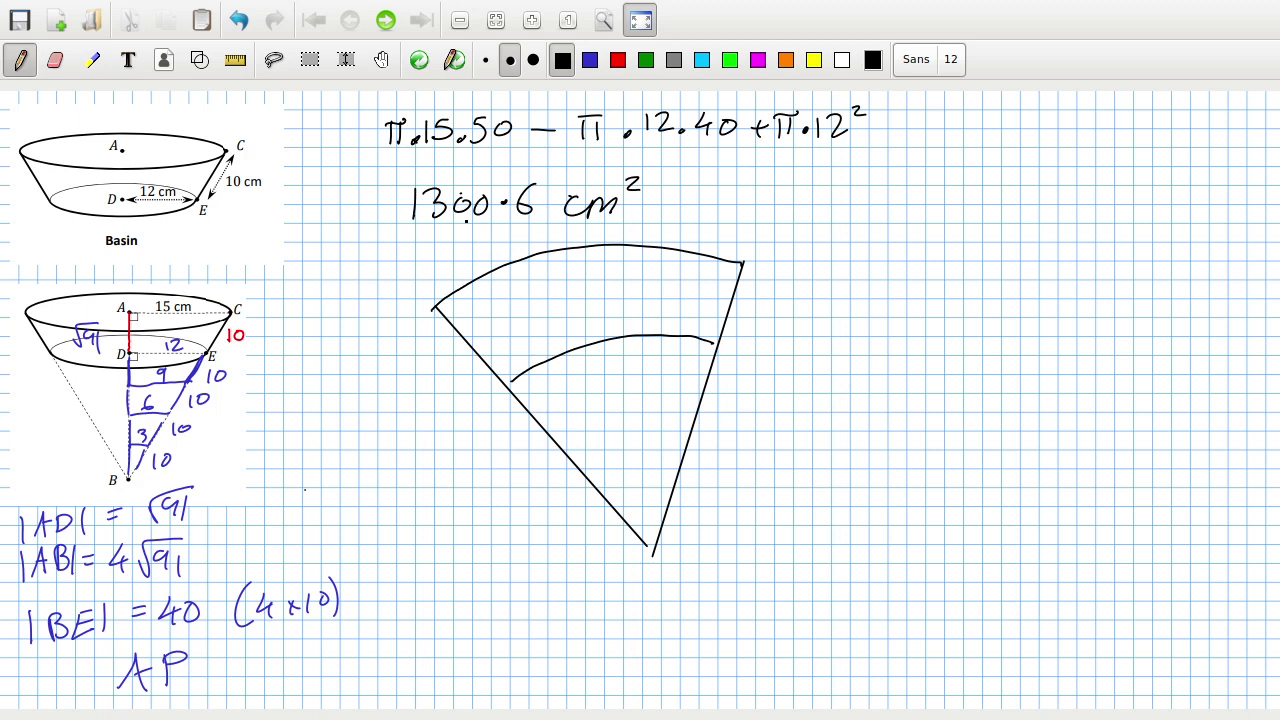
pyautogui.moveTo(456, 258)
pyautogui.mouseDown()
pyautogui.moveTo(462, 270)
pyautogui.moveTo(496, 264)
pyautogui.mouseUp()
pyautogui.moveTo(505, 250)
pyautogui.mouseDown()
pyautogui.moveTo(509, 262)
pyautogui.moveTo(512, 246)
pyautogui.mouseUp()
pyautogui.moveTo(545, 333); pyautogui.dragTo(559, 349)
pyautogui.moveTo(567, 330); pyautogui.dragTo(577, 342)
pyautogui.moveTo(574, 331)
pyautogui.mouseDown()
pyautogui.moveTo(573, 350)
pyautogui.moveTo(591, 342)
pyautogui.mouseUp()
pyautogui.moveTo(580, 330); pyautogui.dragTo(602, 321)
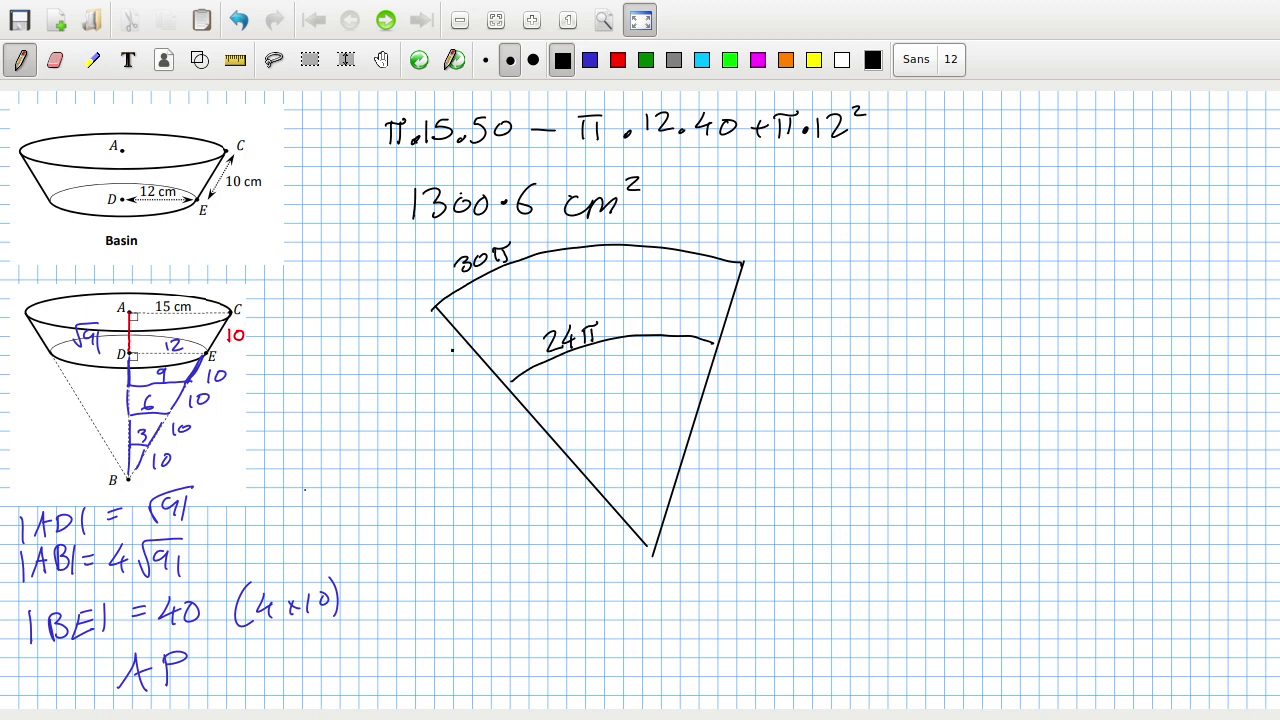
# Label the net's side 10 between the arcs and 40 down to the apex, and mark the apex angle with an arc
pyautogui.moveTo(446, 352)
pyautogui.mouseDown()
pyautogui.moveTo(440, 371)
pyautogui.moveTo(463, 359)
pyautogui.mouseUp()
pyautogui.moveTo(529, 454)
pyautogui.mouseDown()
pyautogui.moveTo(521, 474)
pyautogui.moveTo(538, 473)
pyautogui.mouseUp()
pyautogui.moveTo(533, 463)
pyautogui.mouseDown()
pyautogui.moveTo(532, 484)
pyautogui.moveTo(551, 471)
pyautogui.mouseUp()
pyautogui.moveTo(621, 513); pyautogui.dragTo(661, 514)
# Write l = rθ and θ = l/r below the net, and label the apex angle 3/5 π
pyautogui.moveTo(461, 601)
pyautogui.mouseDown()
pyautogui.moveTo(474, 582)
pyautogui.moveTo(488, 601)
pyautogui.moveTo(515, 580)
pyautogui.mouseUp()
pyautogui.moveTo(497, 592); pyautogui.dragTo(573, 576)
pyautogui.moveTo(552, 584); pyautogui.dragTo(576, 582)
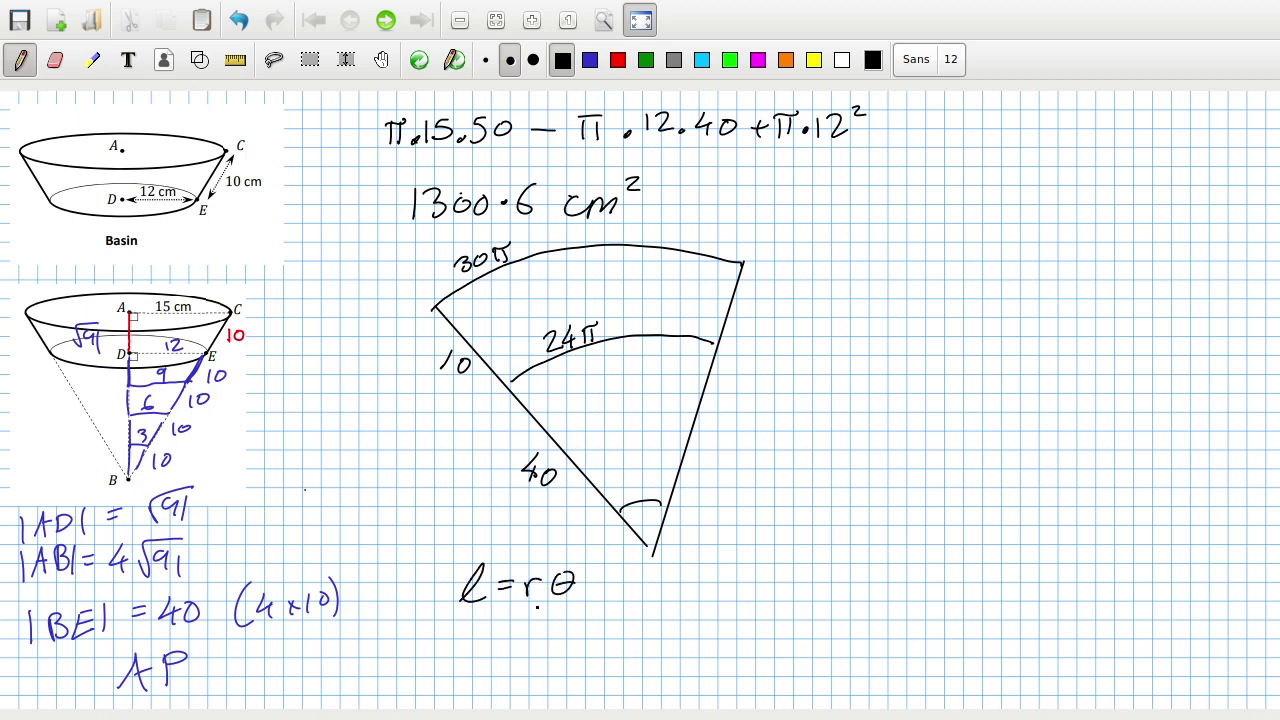
pyautogui.moveTo(466, 641)
pyautogui.mouseDown()
pyautogui.moveTo(461, 665)
pyautogui.moveTo(468, 640)
pyautogui.mouseUp()
pyautogui.moveTo(444, 653); pyautogui.dragTo(500, 646)
pyautogui.moveTo(484, 654); pyautogui.dragTo(548, 656)
pyautogui.moveTo(527, 685); pyautogui.dragTo(546, 667)
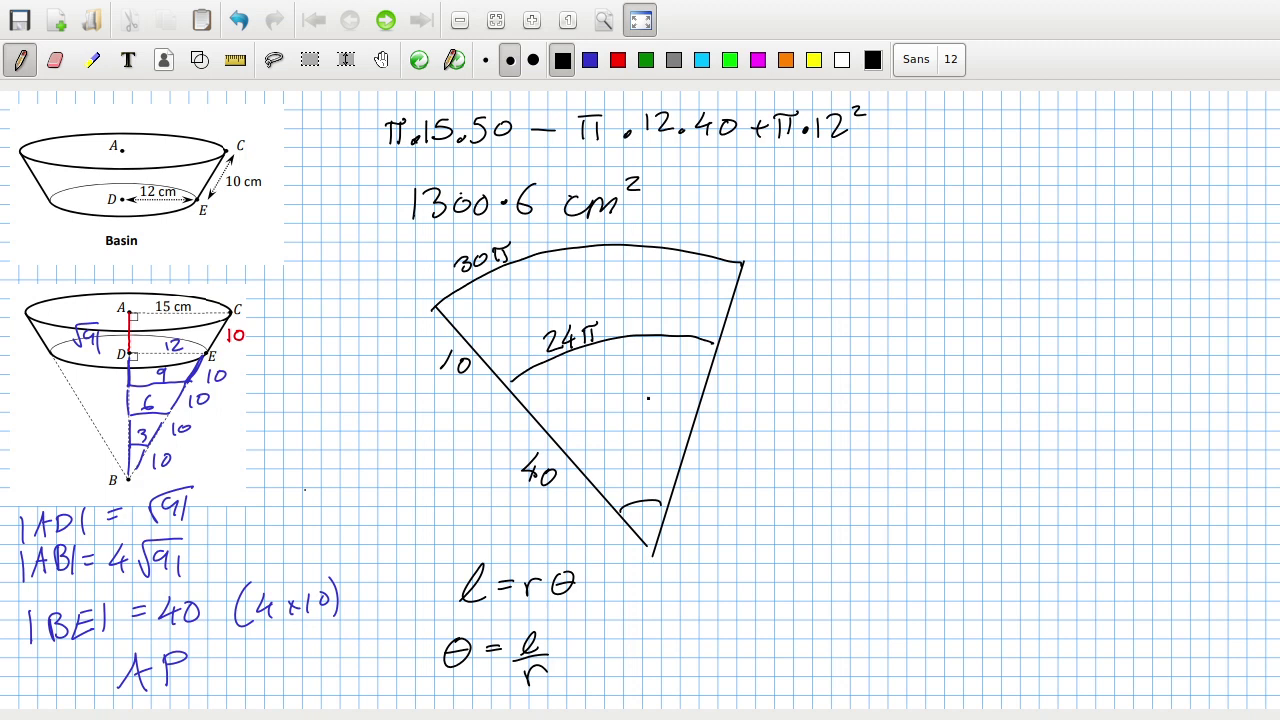
pyautogui.moveTo(614, 457)
pyautogui.mouseDown()
pyautogui.moveTo(622, 475)
pyautogui.moveTo(642, 472)
pyautogui.moveTo(622, 492)
pyautogui.moveTo(657, 464)
pyautogui.mouseUp()
# Recheck part (iii) in the exam paper and turn the net's sides between the inner arc and the apex into broken lines
pyautogui.hotkey('alt', 'Tab')
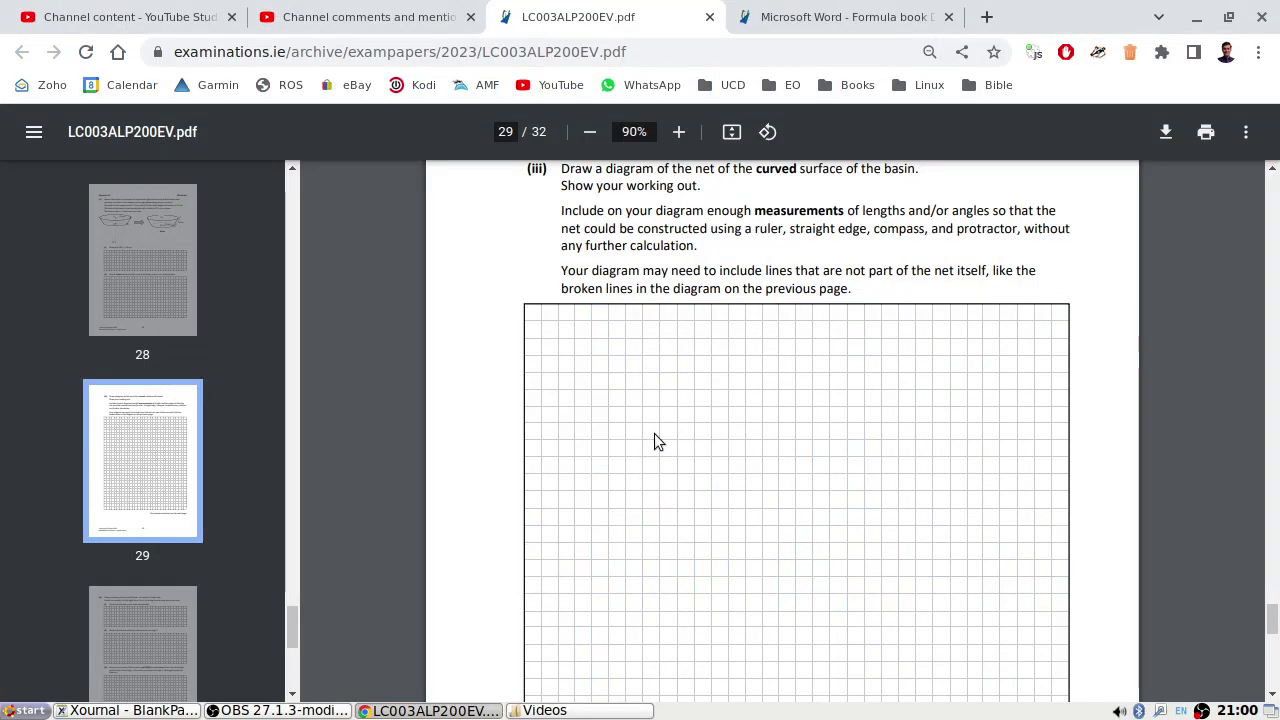
pyautogui.hotkey('alt', 'Tab')
pyautogui.moveTo(508, 388); pyautogui.dragTo(612, 508)
pyautogui.moveTo(688, 440); pyautogui.dragTo(678, 468)
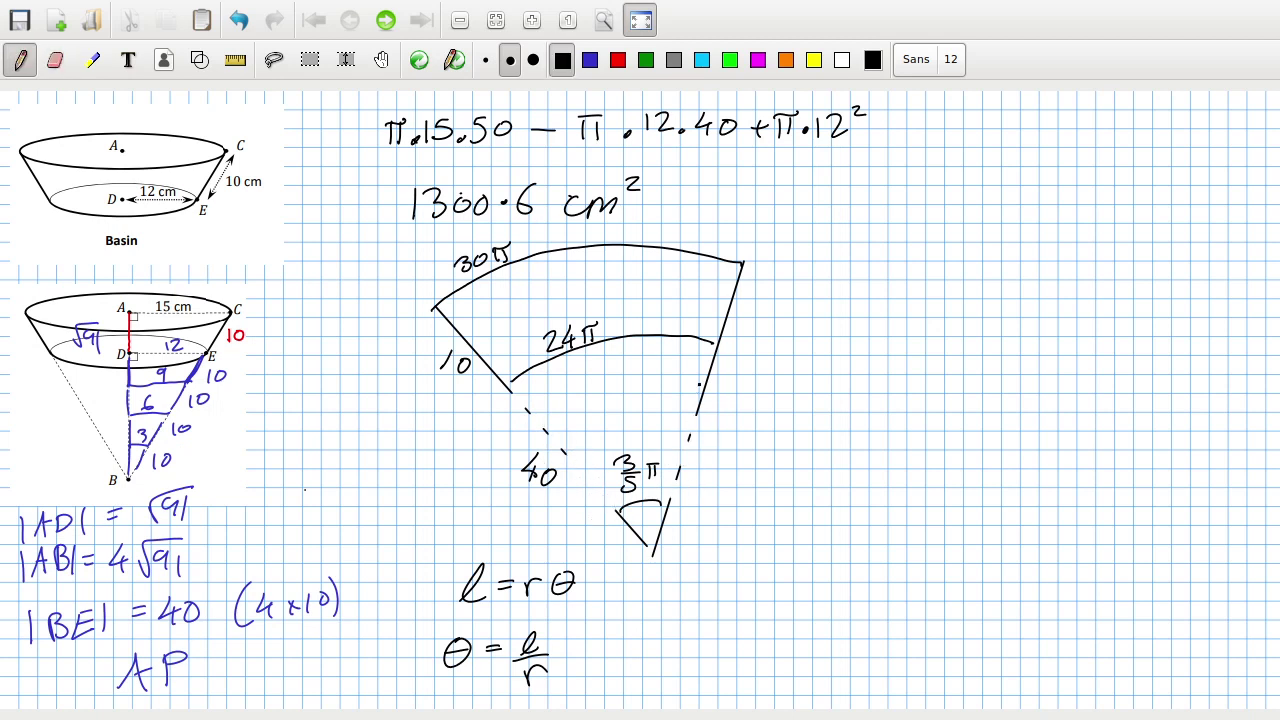
pyautogui.moveTo(700, 380)
pyautogui.mouseDown()
pyautogui.moveTo(706, 392)
pyautogui.moveTo(715, 362)
pyautogui.mouseUp()
# Read Question 10(b), parts (i) to (iii), in the exam paper about counting the possible 4-digit codes
pyautogui.hotkey('alt', 'Tab')
pyautogui.scroll(-8, 730, 575)
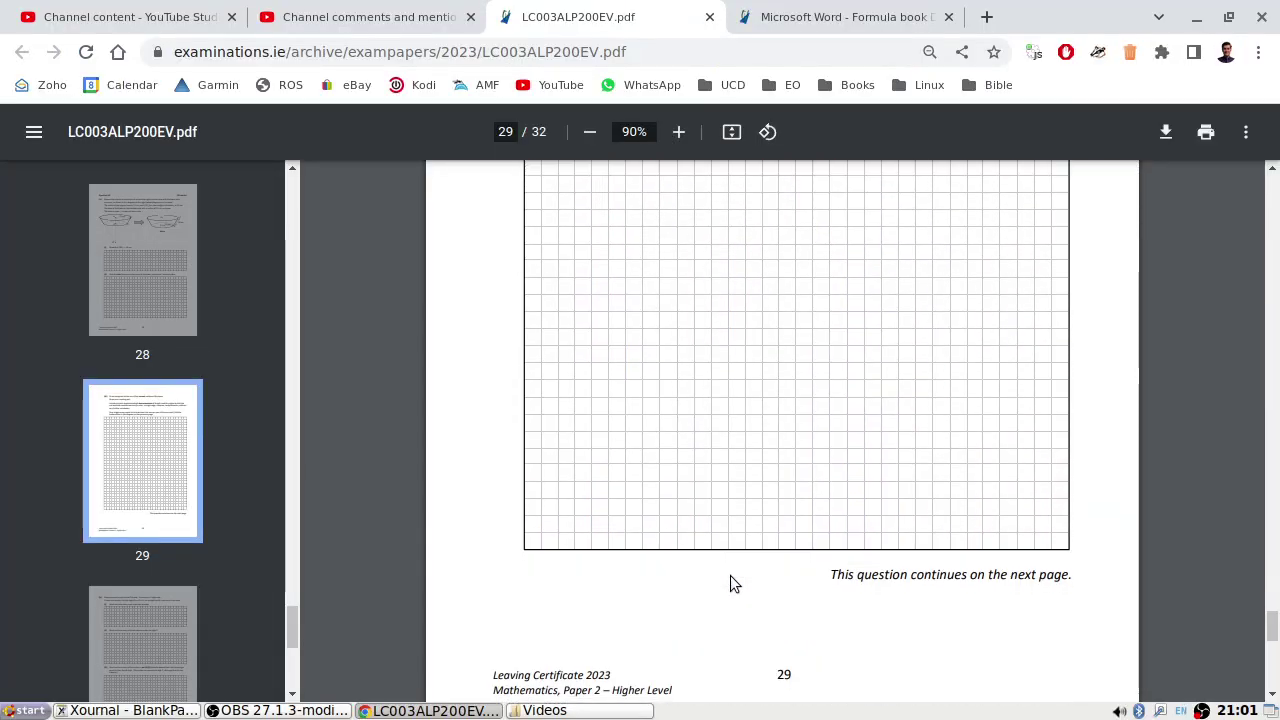
pyautogui.scroll(4, 730, 583)
pyautogui.scroll(-6, 730, 583)
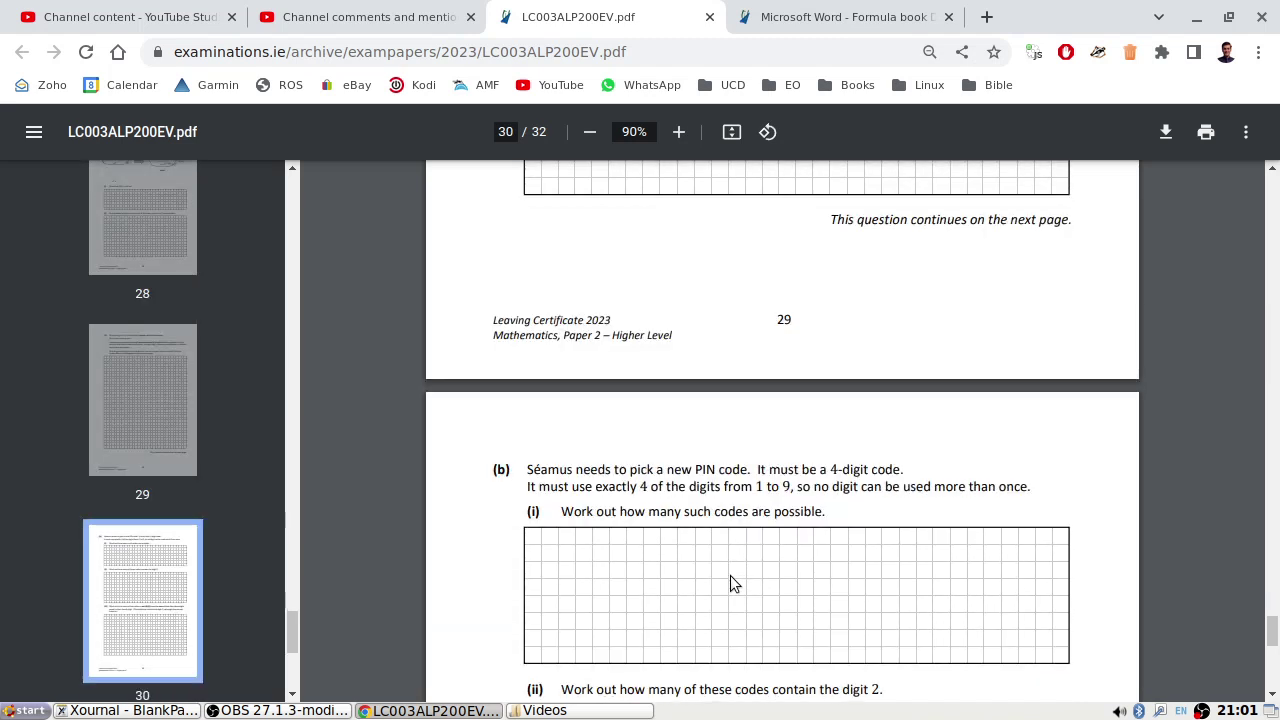
pyautogui.scroll(-1, 730, 583)
pyautogui.scroll(1, 730, 583)
pyautogui.scroll(-5, 730, 583)
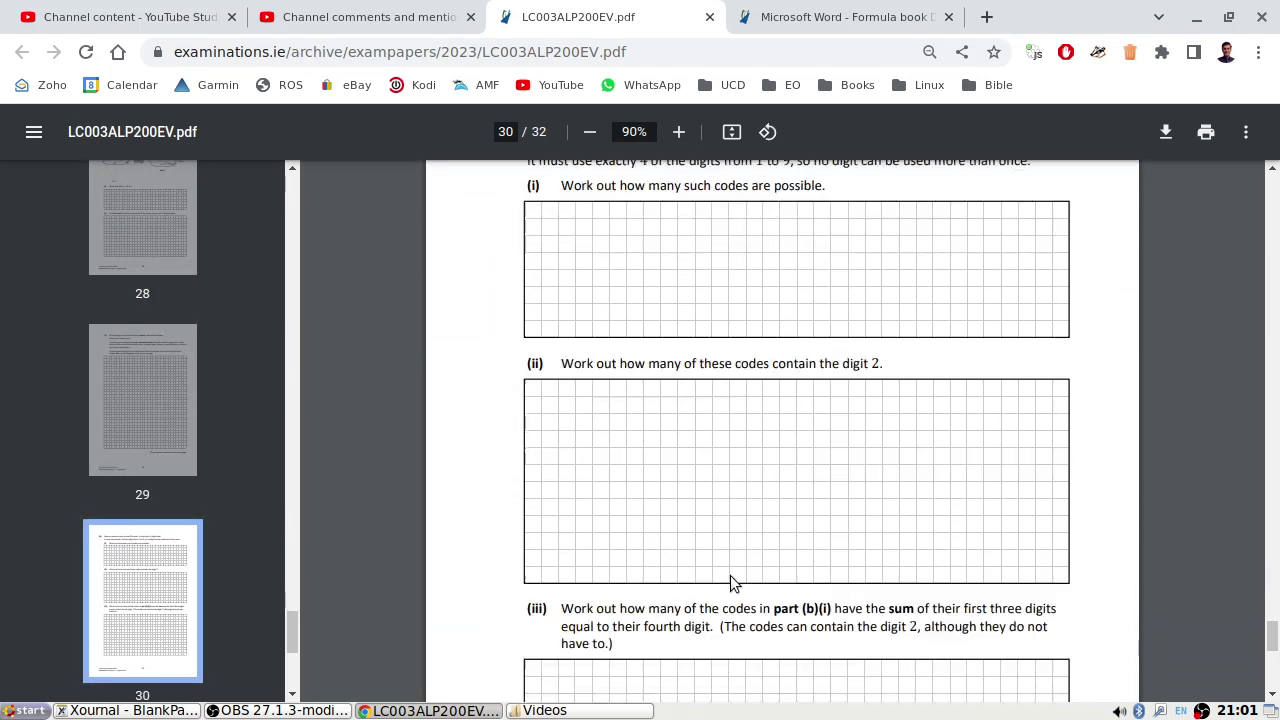
pyautogui.scroll(9, 730, 583)
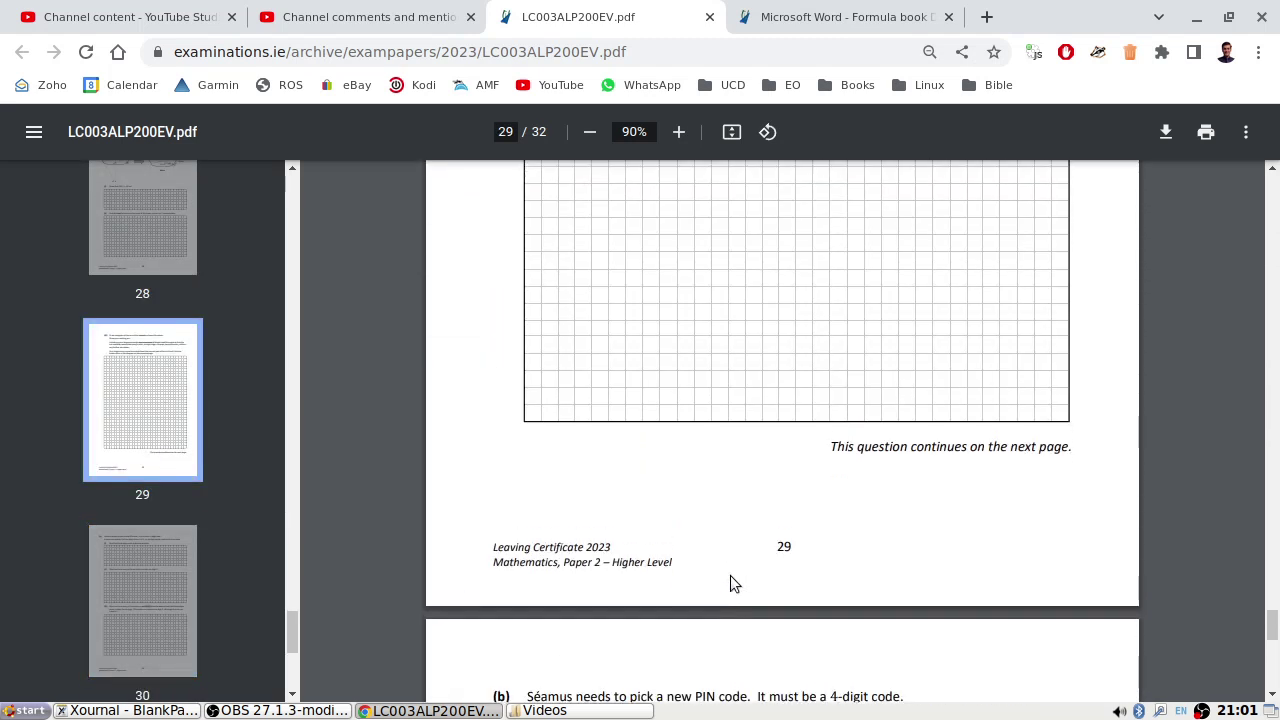
pyautogui.scroll(-1, 730, 583)
pyautogui.scroll(8, 730, 583)
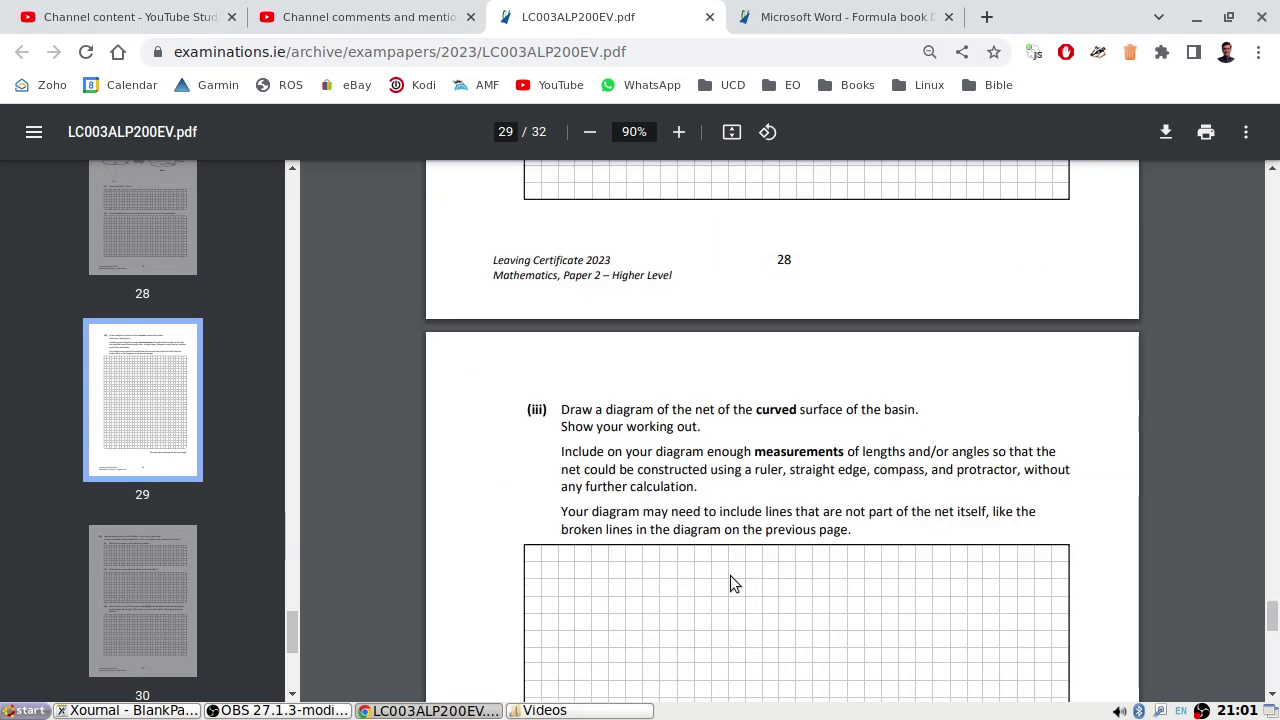
pyautogui.scroll(-8, 730, 577)
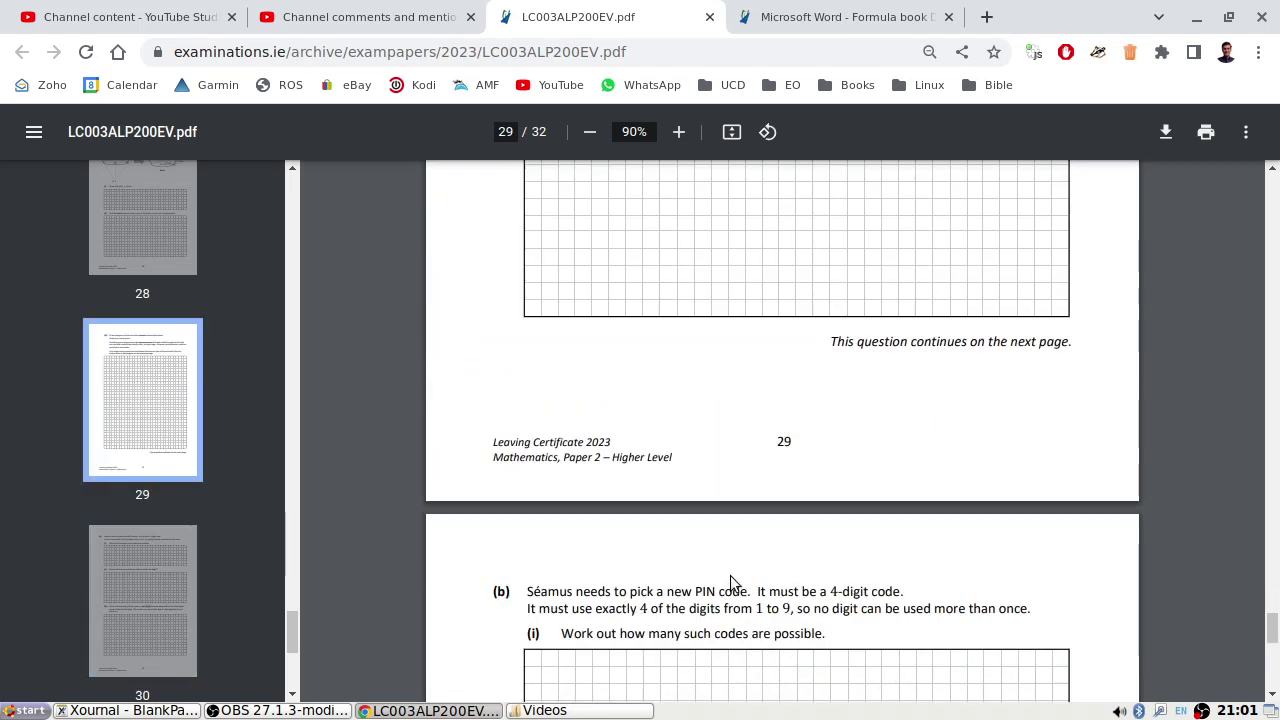
pyautogui.scroll(-4, 730, 577)
pyautogui.scroll(-10, 730, 583)
pyautogui.scroll(7, 729, 583)
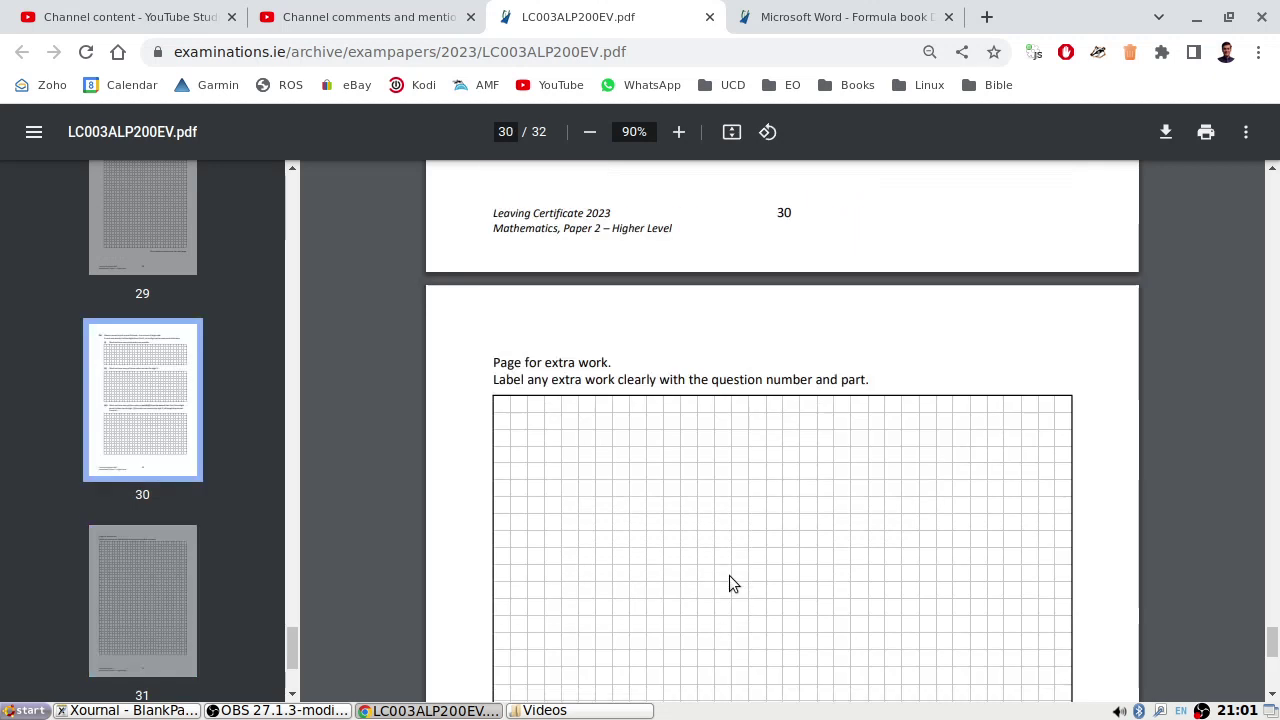
pyautogui.scroll(-2, 729, 583)
pyautogui.scroll(5, 729, 583)
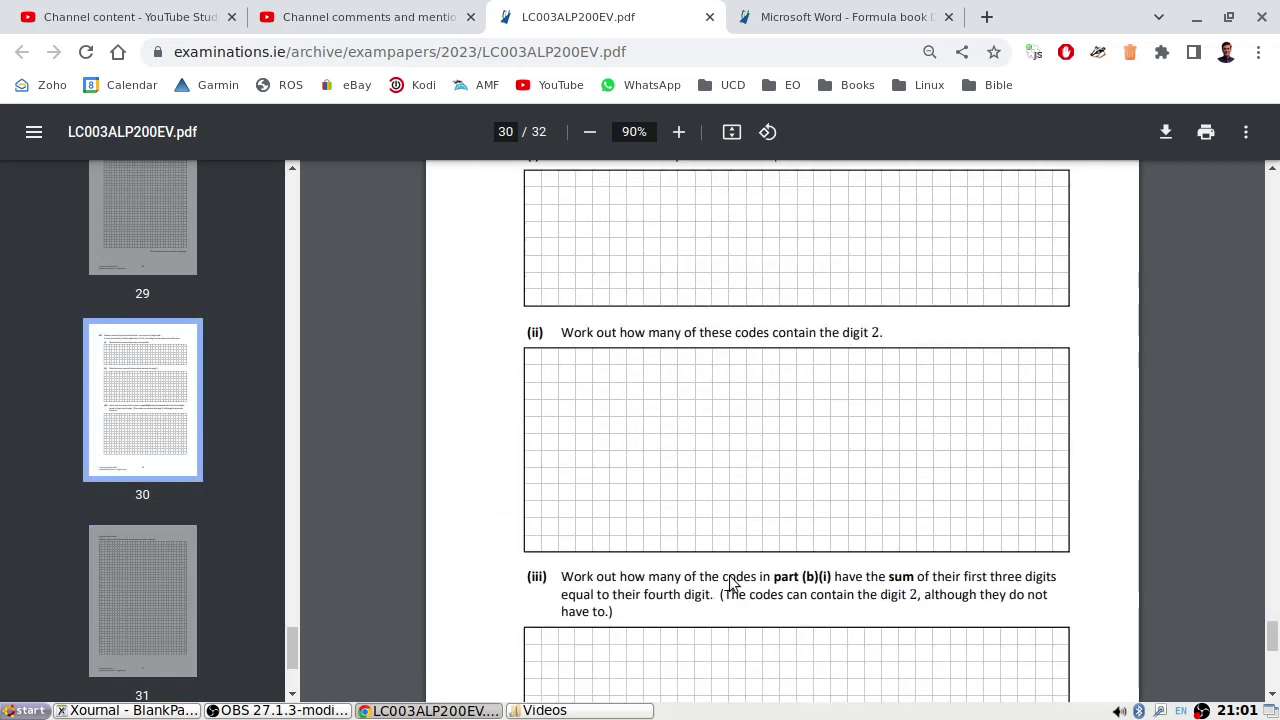
pyautogui.scroll(2, 730, 583)
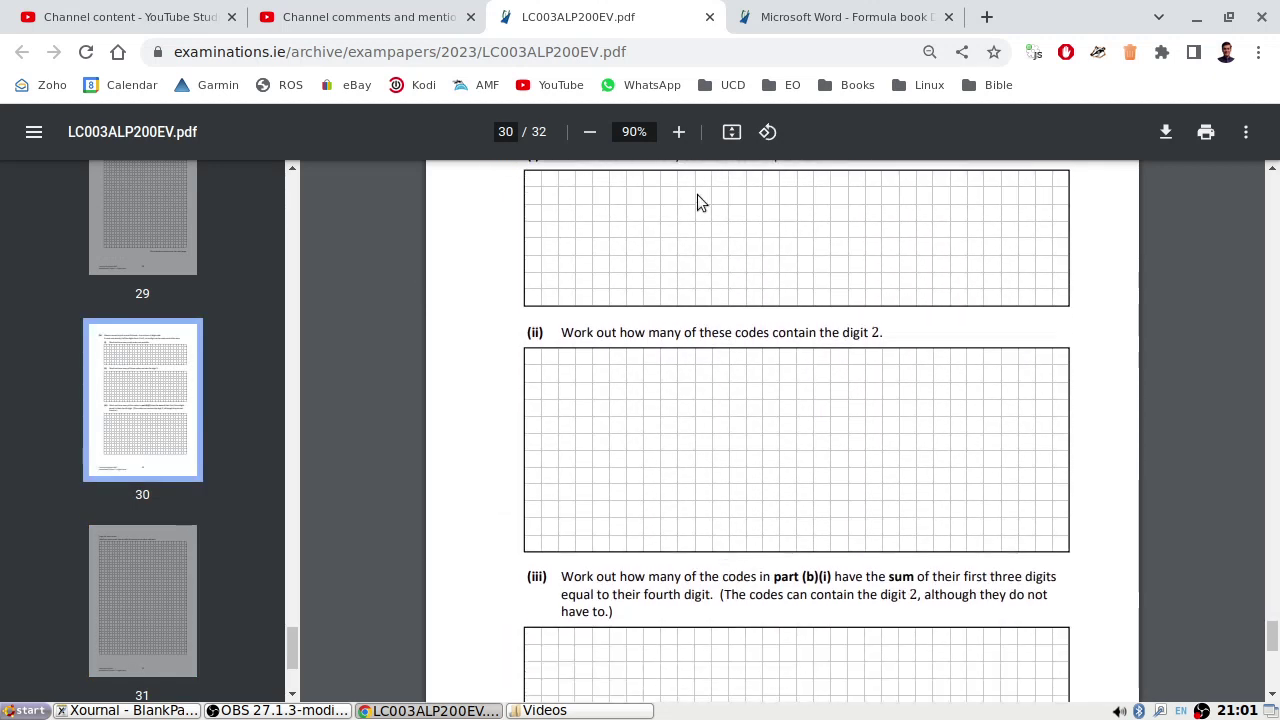
# Zoom the exam paper out to 75% and capture a selected-area screenshot of part (b) down to the text of part (iii)
pyautogui.click(590, 132)
pyautogui.click(590, 132)
pyautogui.scroll(3, 794, 424)
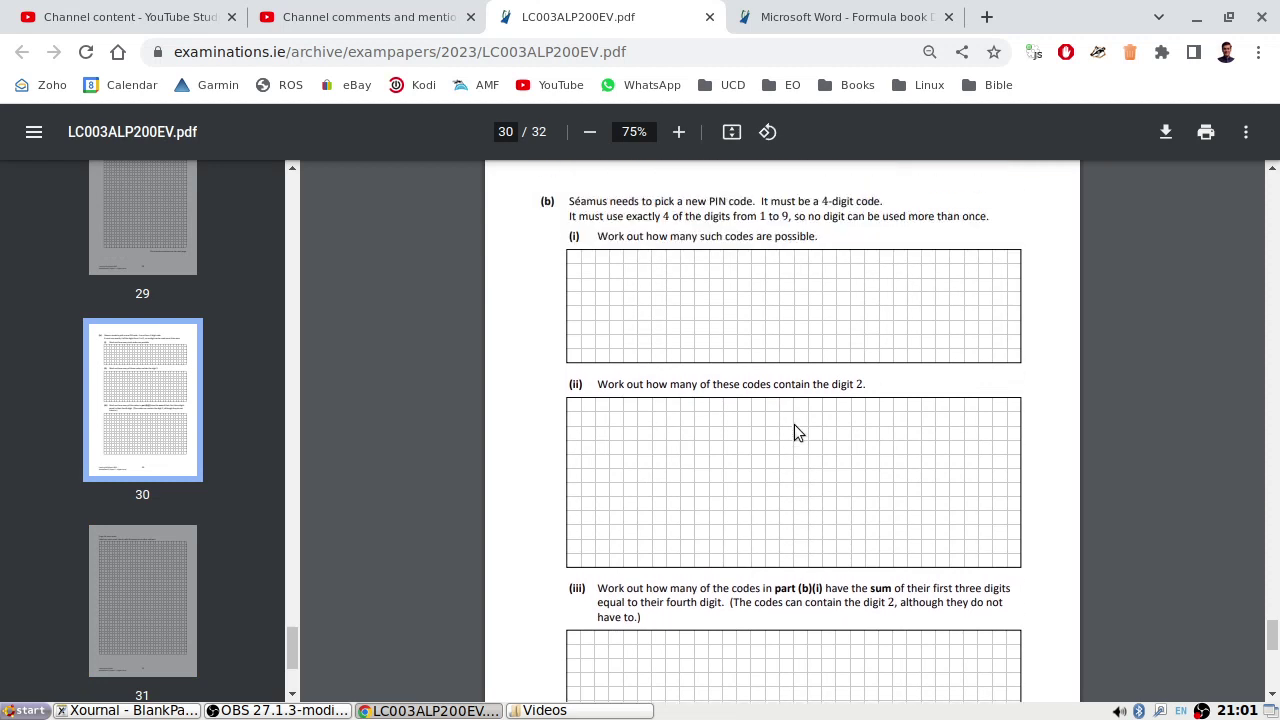
pyautogui.press('Print')
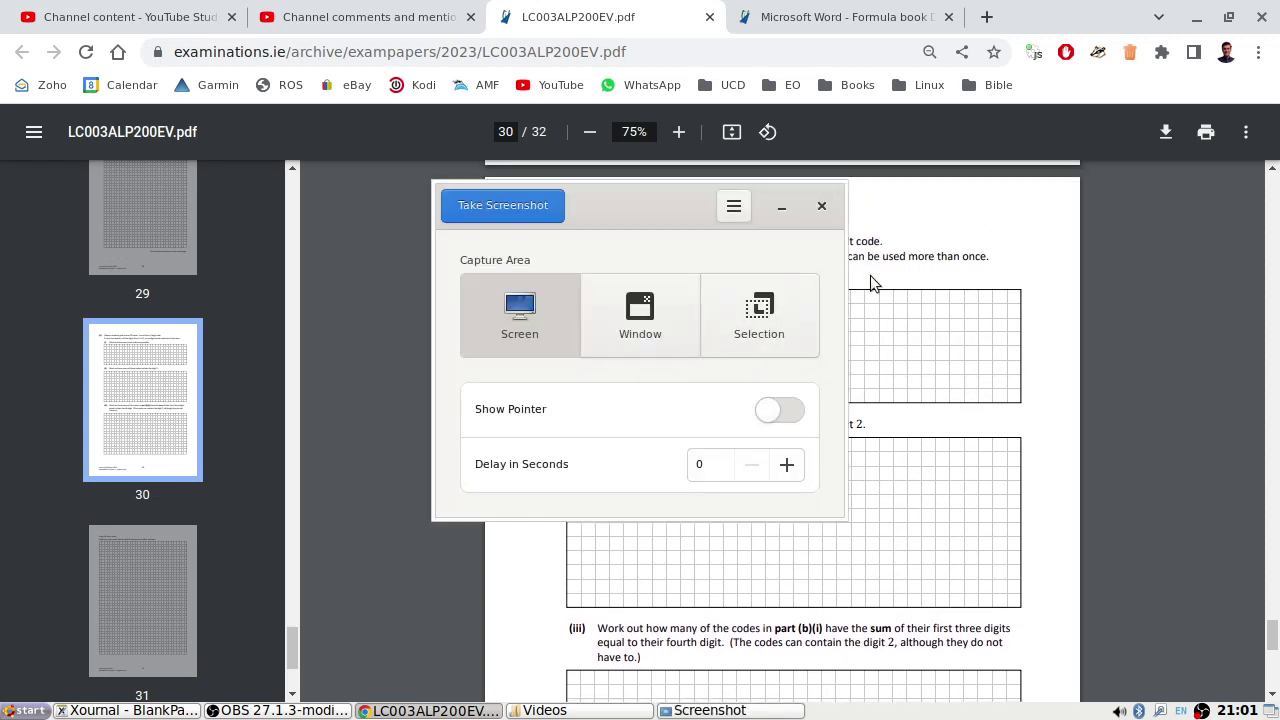
pyautogui.click(768, 316)
pyautogui.click(472, 208)
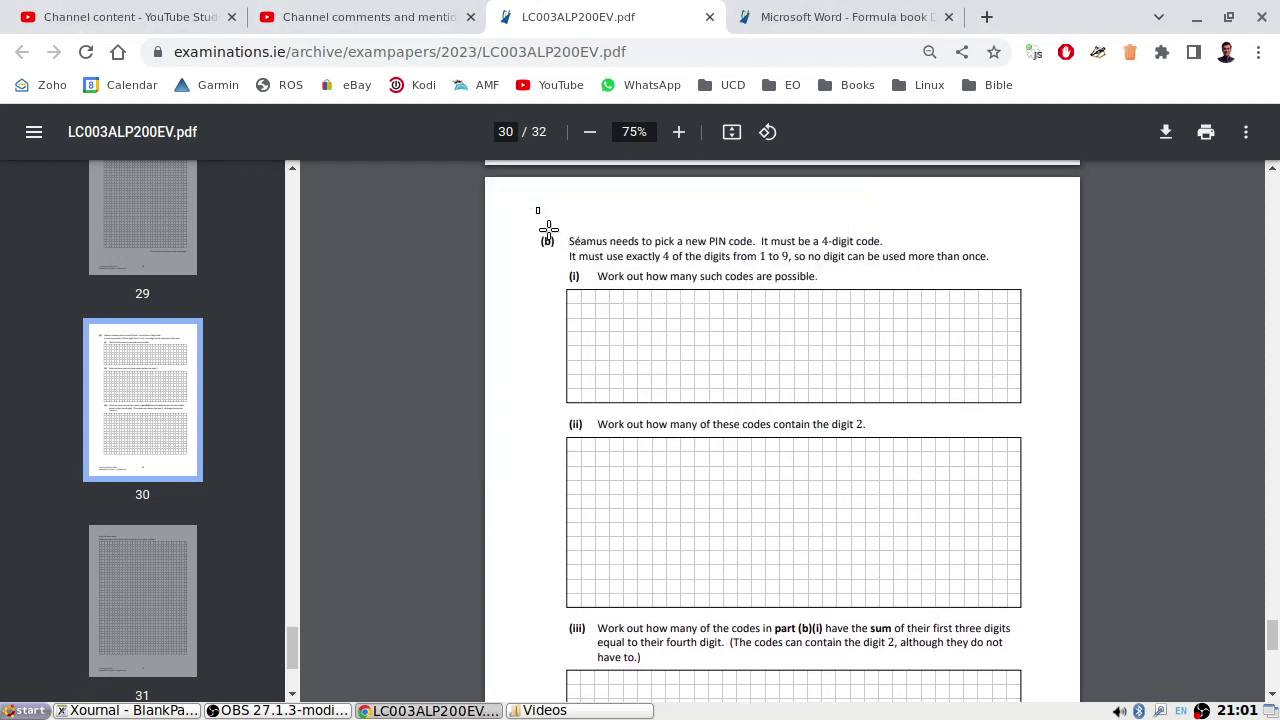
pyautogui.moveTo(537, 207); pyautogui.dragTo(1030, 686)
# Paste the part (b) screenshot into the Xournal page, place it beside the net and enlarge it
pyautogui.hotkey('alt', 'Tab')
pyautogui.hotkey('alt', 'Tab')
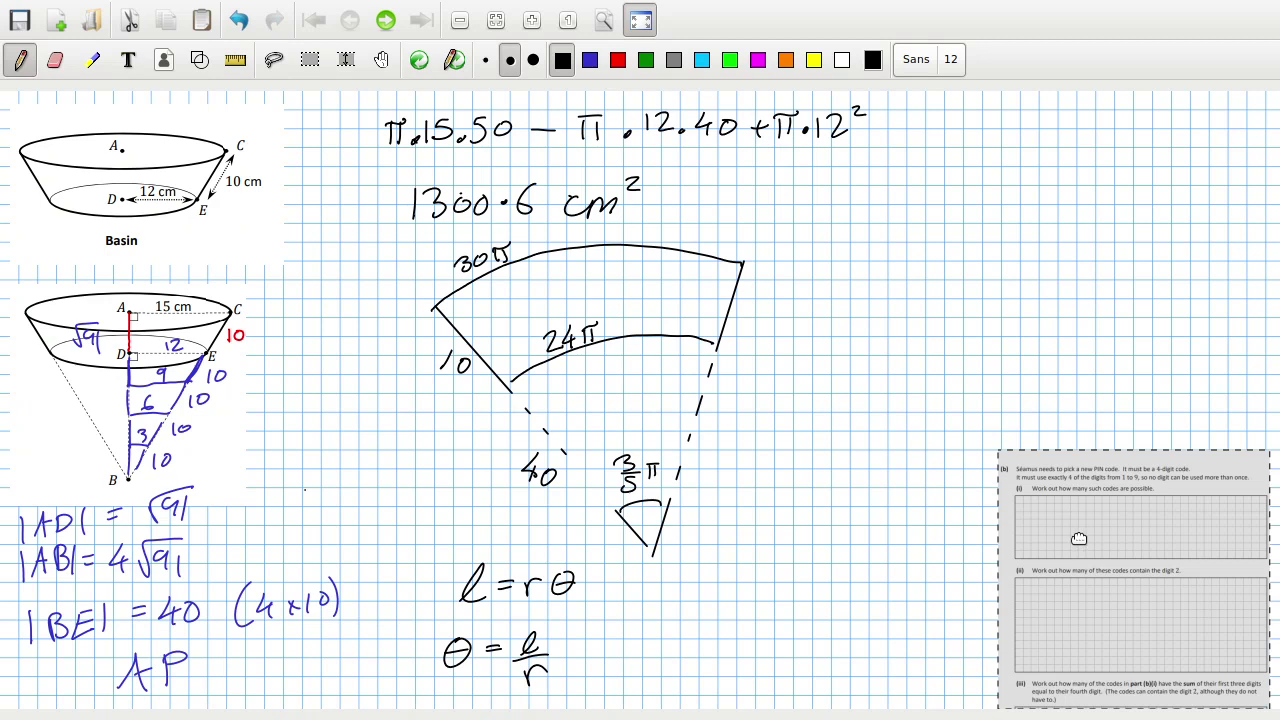
pyautogui.hotkey('ctrl', 'v')
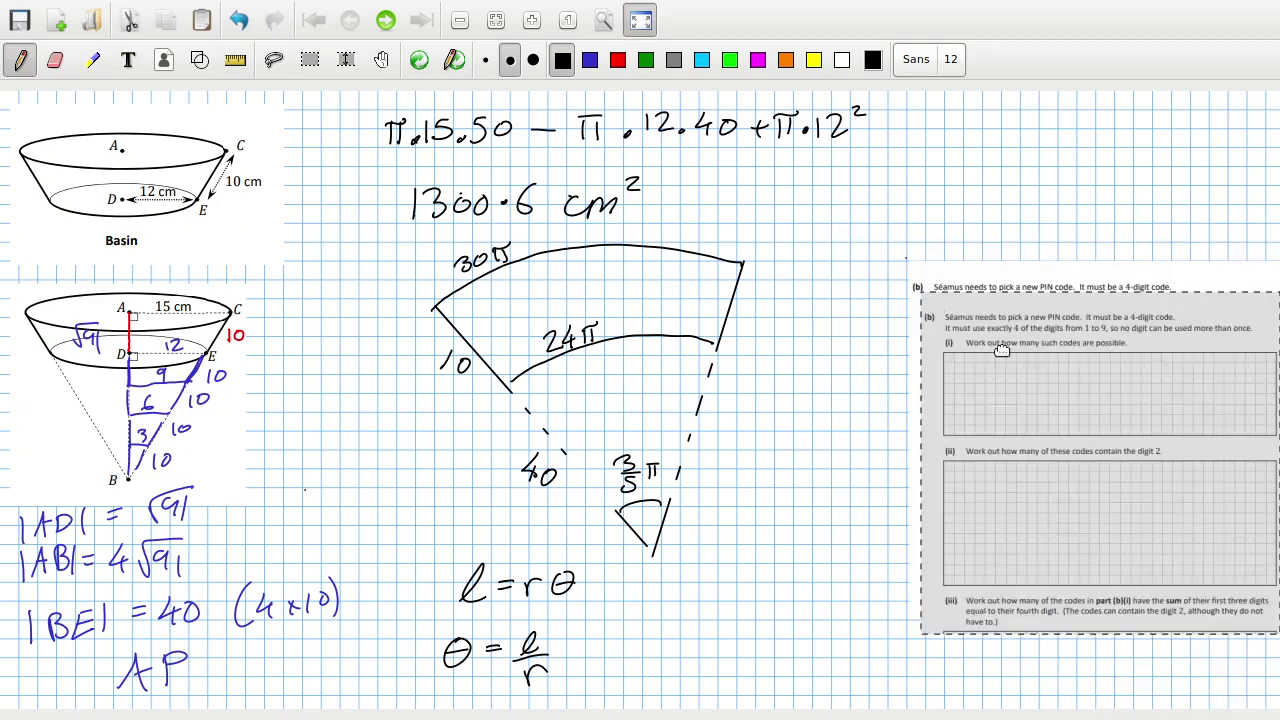
pyautogui.moveTo(983, 355); pyautogui.dragTo(842, 281)
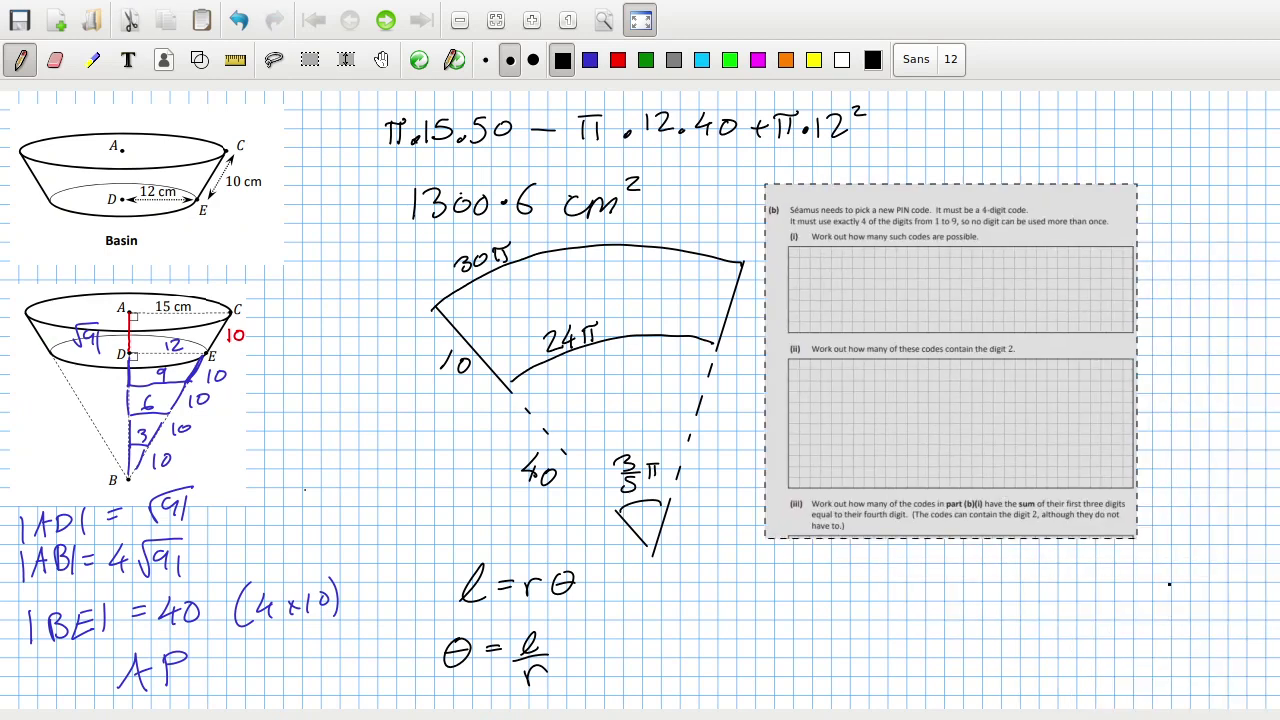
pyautogui.moveTo(1138, 540); pyautogui.dragTo(1238, 596)
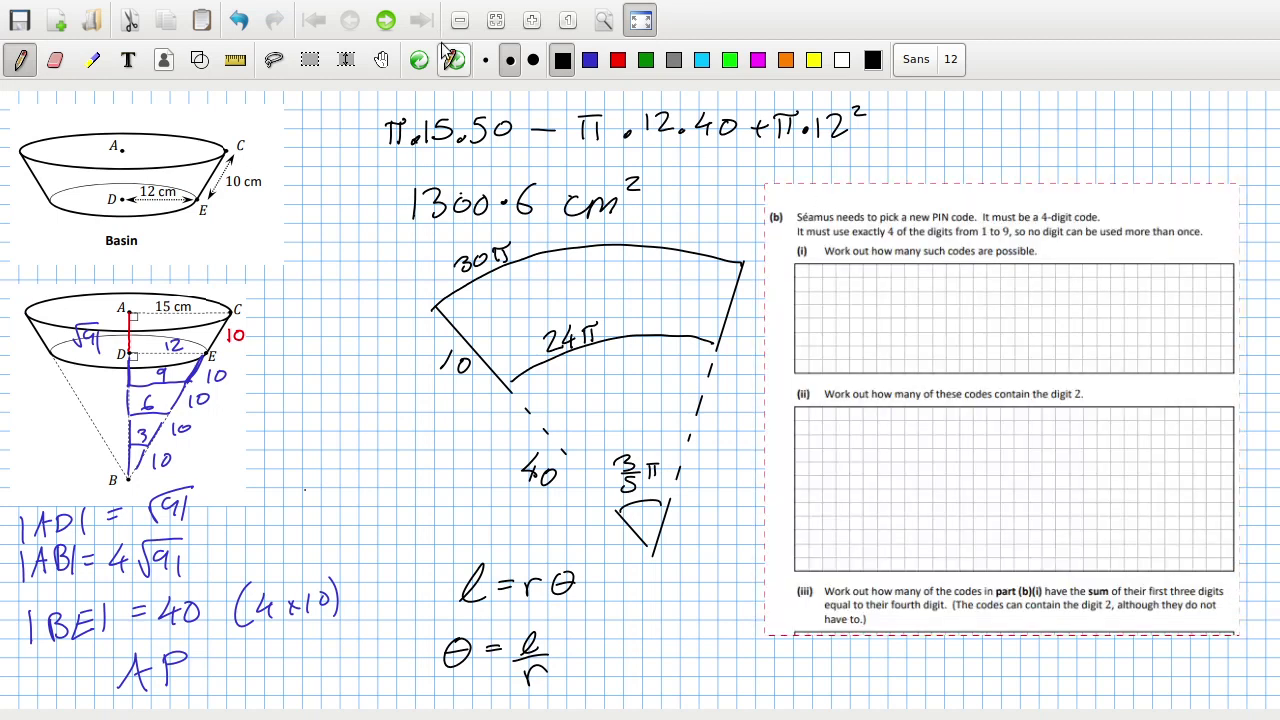
# Answer part (i) with the pen by writing 9, 8, 7 and 6 in four boxes and 3024 beside them
pyautogui.click(92, 60)
pyautogui.click(22, 62)
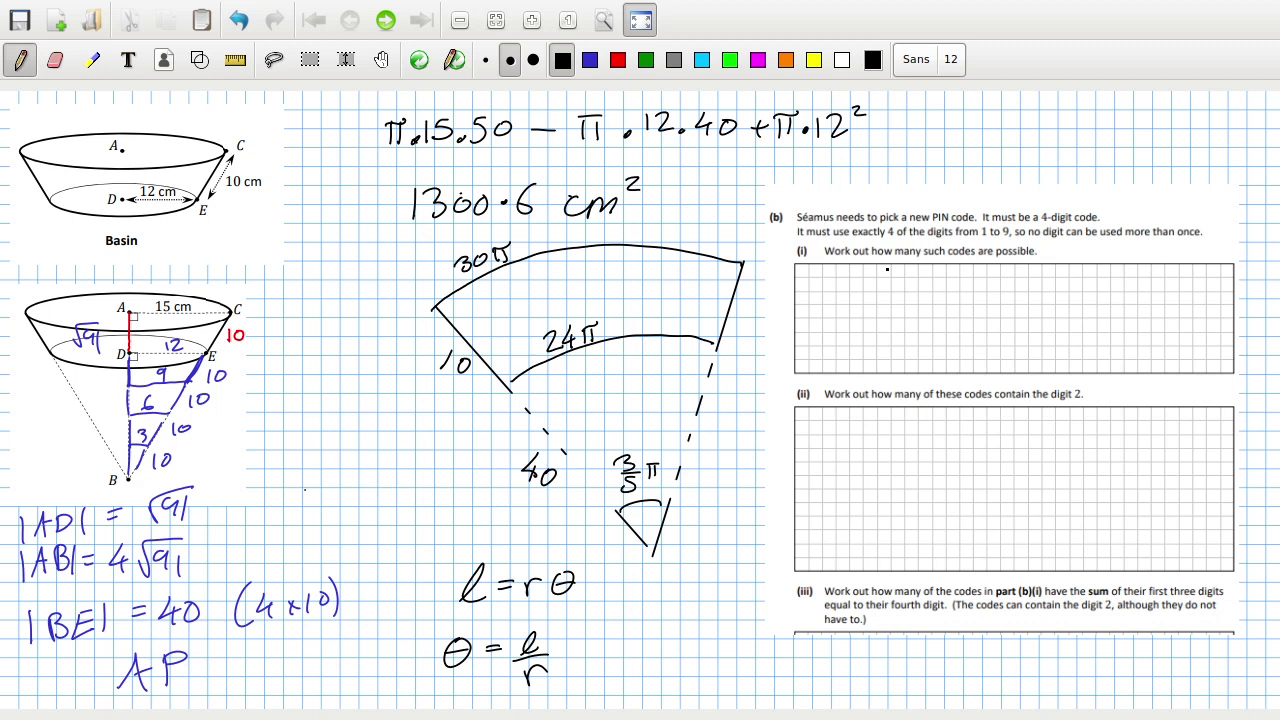
pyautogui.moveTo(830, 279)
pyautogui.mouseDown()
pyautogui.moveTo(888, 300)
pyautogui.moveTo(934, 285)
pyautogui.moveTo(1000, 303)
pyautogui.moveTo(980, 277)
pyautogui.moveTo(848, 286)
pyautogui.moveTo(844, 298)
pyautogui.moveTo(892, 285)
pyautogui.moveTo(975, 292)
pyautogui.mouseUp()
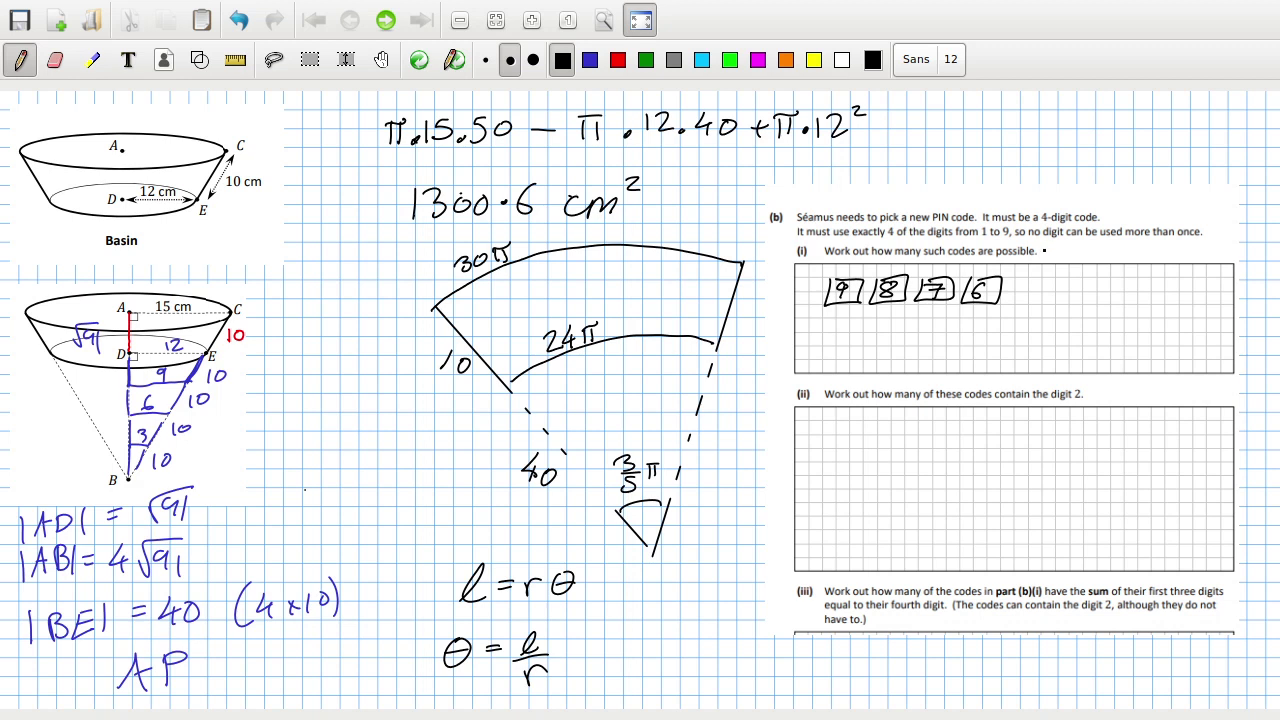
pyautogui.moveTo(1050, 310)
pyautogui.mouseDown()
pyautogui.moveTo(1066, 318)
pyautogui.moveTo(1052, 330)
pyautogui.mouseUp()
pyautogui.moveTo(1080, 318); pyautogui.dragTo(1144, 322)
pyautogui.moveTo(1134, 316); pyautogui.dragTo(1134, 347)
# Write NOT = 8 7 6 5 and 1680 on the first line of the part (ii) answer area
pyautogui.moveTo(818, 423)
pyautogui.mouseDown()
pyautogui.moveTo(819, 438)
pyautogui.moveTo(836, 423)
pyautogui.mouseUp()
pyautogui.moveTo(848, 424); pyautogui.dragTo(872, 422)
pyautogui.moveTo(864, 423)
pyautogui.mouseDown()
pyautogui.moveTo(864, 439)
pyautogui.moveTo(898, 425)
pyautogui.mouseUp()
pyautogui.moveTo(884, 431); pyautogui.dragTo(900, 431)
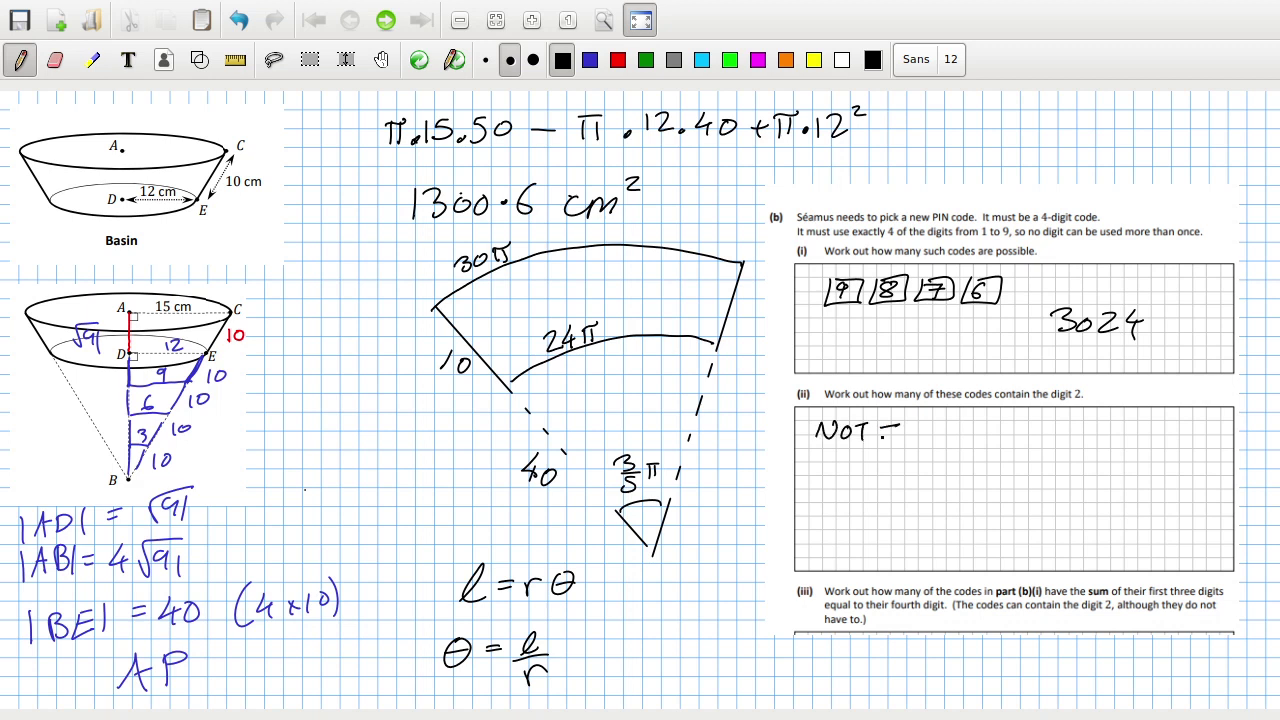
pyautogui.click(919, 435)
pyautogui.moveTo(939, 420)
pyautogui.mouseDown()
pyautogui.moveTo(932, 429)
pyautogui.moveTo(940, 420)
pyautogui.mouseUp()
pyautogui.click(979, 425)
pyautogui.moveTo(968, 419)
pyautogui.mouseDown()
pyautogui.moveTo(990, 420)
pyautogui.moveTo(975, 441)
pyautogui.moveTo(992, 427)
pyautogui.mouseUp()
pyautogui.moveTo(1022, 420)
pyautogui.mouseDown()
pyautogui.moveTo(1012, 432)
pyautogui.moveTo(1040, 438)
pyautogui.mouseUp()
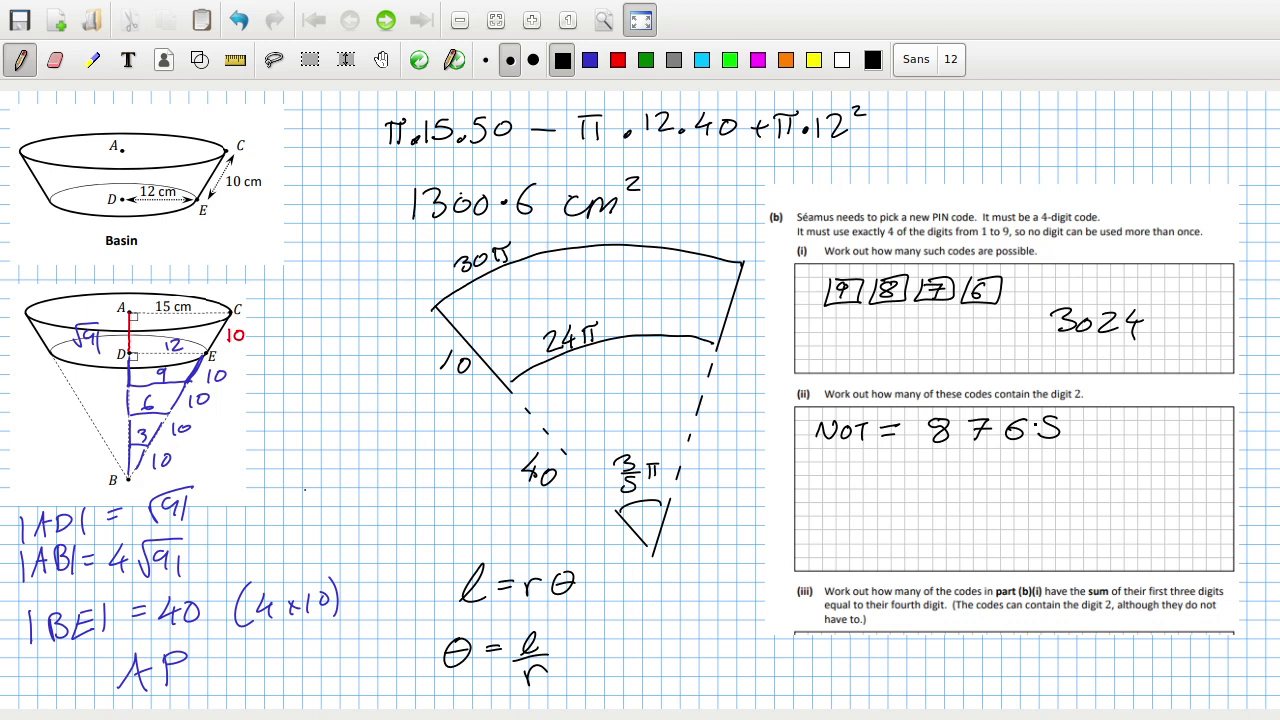
pyautogui.moveTo(1127, 422); pyautogui.dragTo(1125, 447)
pyautogui.moveTo(1149, 424)
pyautogui.mouseDown()
pyautogui.moveTo(1137, 442)
pyautogui.moveTo(1148, 434)
pyautogui.mouseUp()
pyautogui.moveTo(1166, 424)
pyautogui.mouseDown()
pyautogui.moveTo(1158, 444)
pyautogui.moveTo(1186, 432)
pyautogui.moveTo(1157, 427)
pyautogui.mouseUp()
# Write LEFT = 1344 on the second line of the part (ii) answer area
pyautogui.moveTo(818, 470); pyautogui.dragTo(850, 491)
pyautogui.moveTo(856, 478); pyautogui.dragTo(878, 470)
pyautogui.moveTo(890, 472)
pyautogui.mouseDown()
pyautogui.moveTo(884, 492)
pyautogui.moveTo(898, 482)
pyautogui.mouseUp()
pyautogui.moveTo(908, 474)
pyautogui.mouseDown()
pyautogui.moveTo(930, 472)
pyautogui.moveTo(920, 489)
pyautogui.mouseUp()
pyautogui.moveTo(953, 482); pyautogui.dragTo(993, 493)
pyautogui.moveTo(1002, 474); pyautogui.dragTo(1003, 495)
pyautogui.moveTo(1030, 471); pyautogui.dragTo(1038, 492)
pyautogui.moveTo(1056, 471); pyautogui.dragTo(1064, 496)
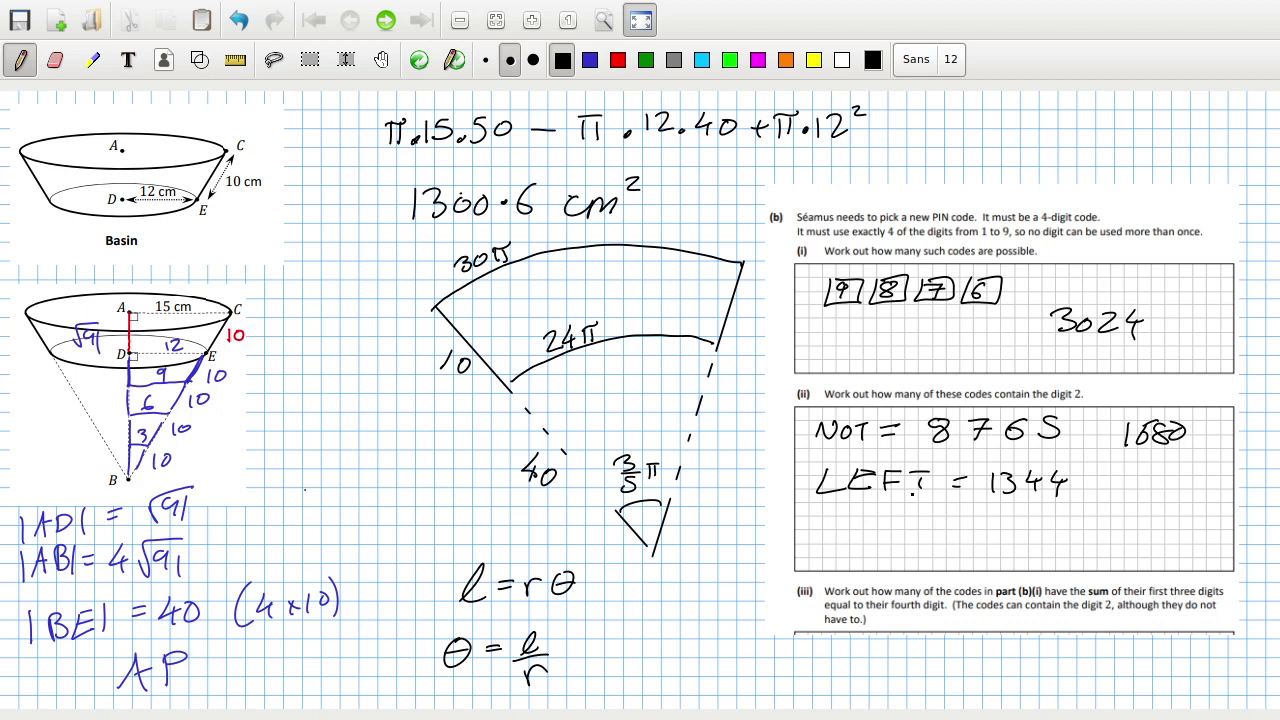
# Draw four boxes below part (iii) containing 1, 2, 3 and 6, with an empty box below the 6
pyautogui.moveTo(906, 637)
pyautogui.mouseDown()
pyautogui.moveTo(906, 661)
pyautogui.moveTo(947, 637)
pyautogui.moveTo(912, 636)
pyautogui.moveTo(992, 662)
pyautogui.moveTo(958, 637)
pyautogui.moveTo(1012, 660)
pyautogui.moveTo(1049, 645)
pyautogui.moveTo(1018, 633)
pyautogui.moveTo(1098, 656)
pyautogui.moveTo(1106, 633)
pyautogui.moveTo(1070, 633)
pyautogui.mouseUp()
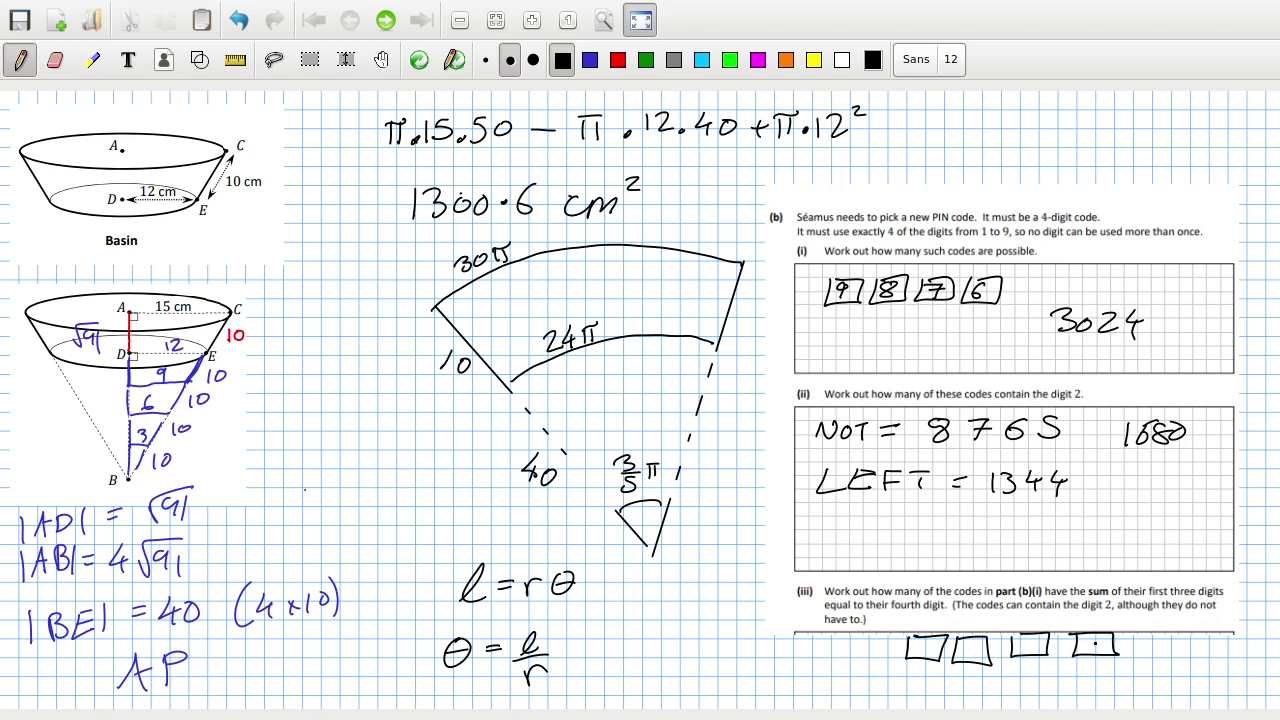
pyautogui.moveTo(1096, 636); pyautogui.dragTo(1087, 646)
pyautogui.moveTo(1087, 670)
pyautogui.mouseDown()
pyautogui.moveTo(1087, 700)
pyautogui.moveTo(1130, 697)
pyautogui.moveTo(1129, 680)
pyautogui.moveTo(1086, 668)
pyautogui.mouseUp()
pyautogui.moveTo(930, 642)
pyautogui.mouseDown()
pyautogui.moveTo(930, 660)
pyautogui.moveTo(1014, 656)
pyautogui.mouseUp()
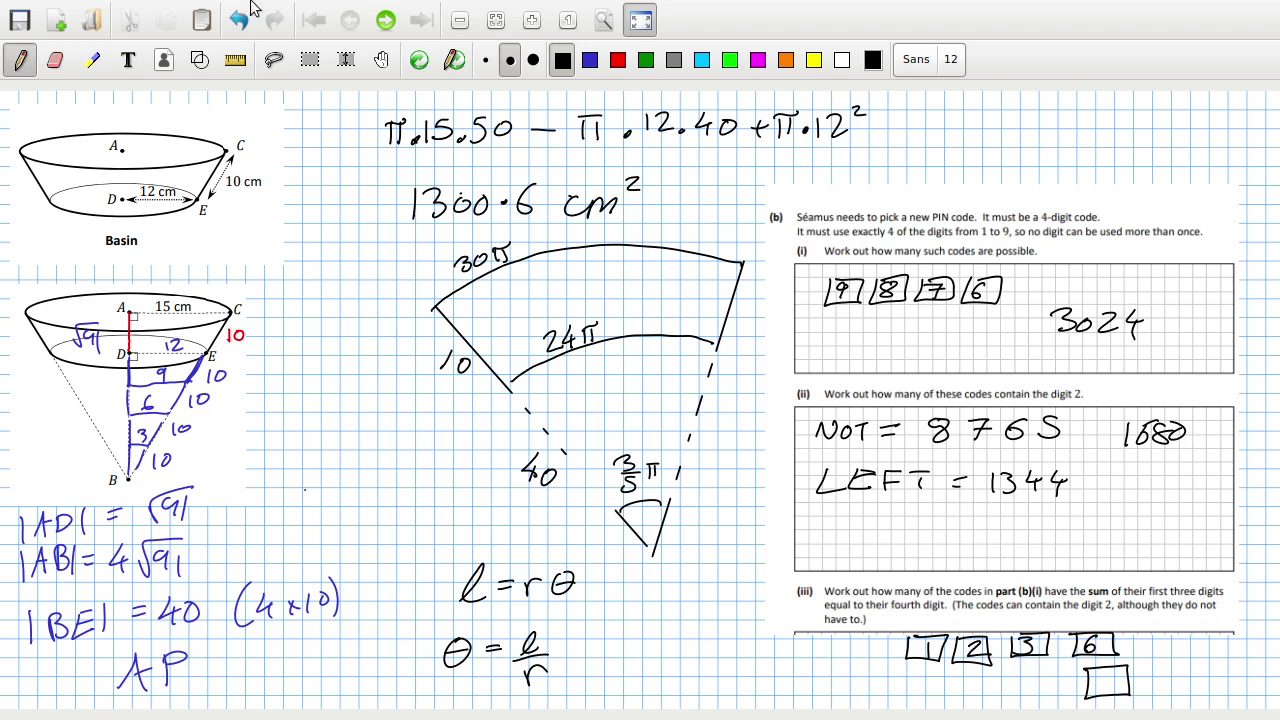
# Clear the basin diagrams and all the part (a) working beside the part (b) question
pyautogui.click(310, 59)
pyautogui.moveTo(740, 100); pyautogui.dragTo(3, 712)
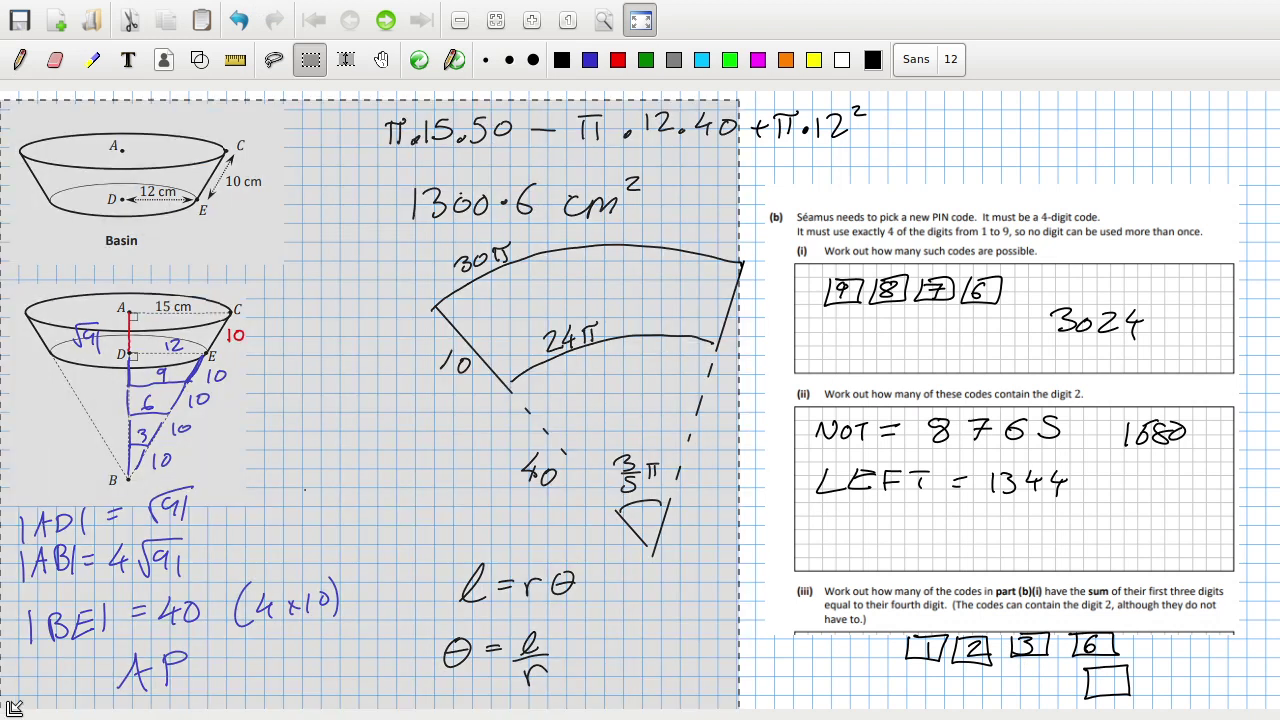
pyautogui.press('Delete')
pyautogui.moveTo(908, 94); pyautogui.dragTo(284, 411)
pyautogui.press('Delete')
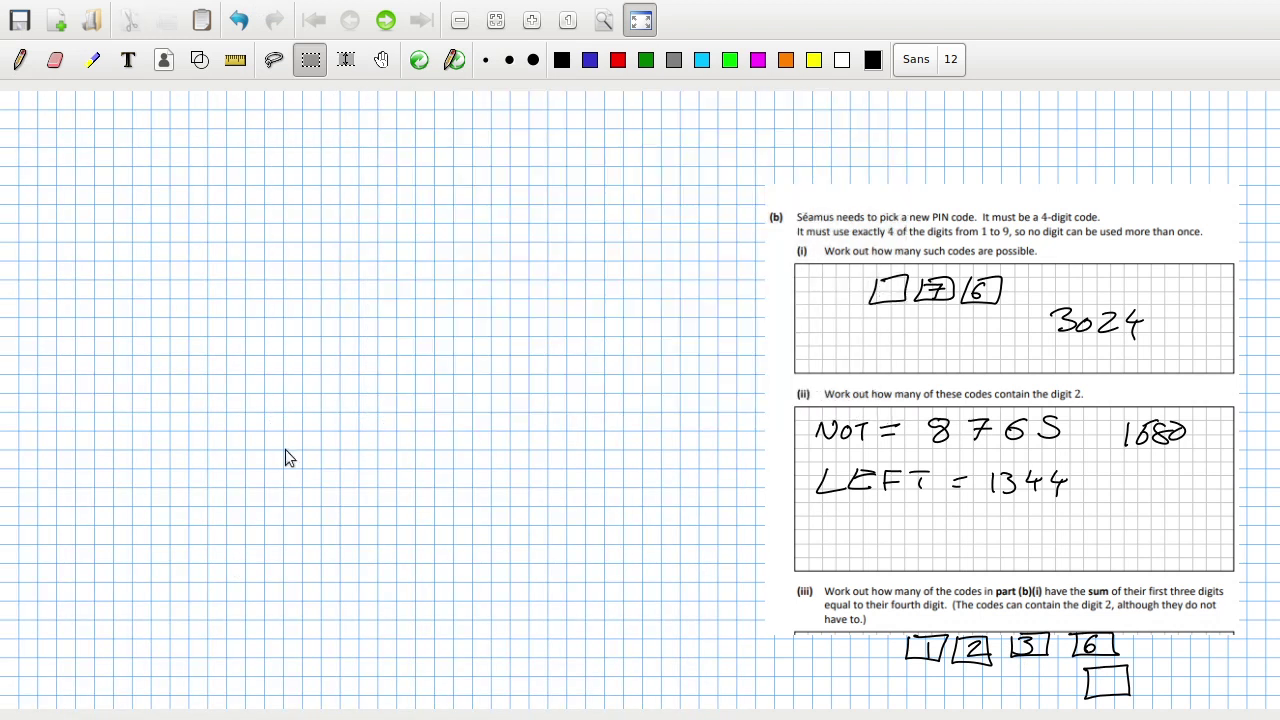
# Write the row 1 2 3 6 with the black pen in the cleared space and circle its first three digits
pyautogui.click(19, 59)
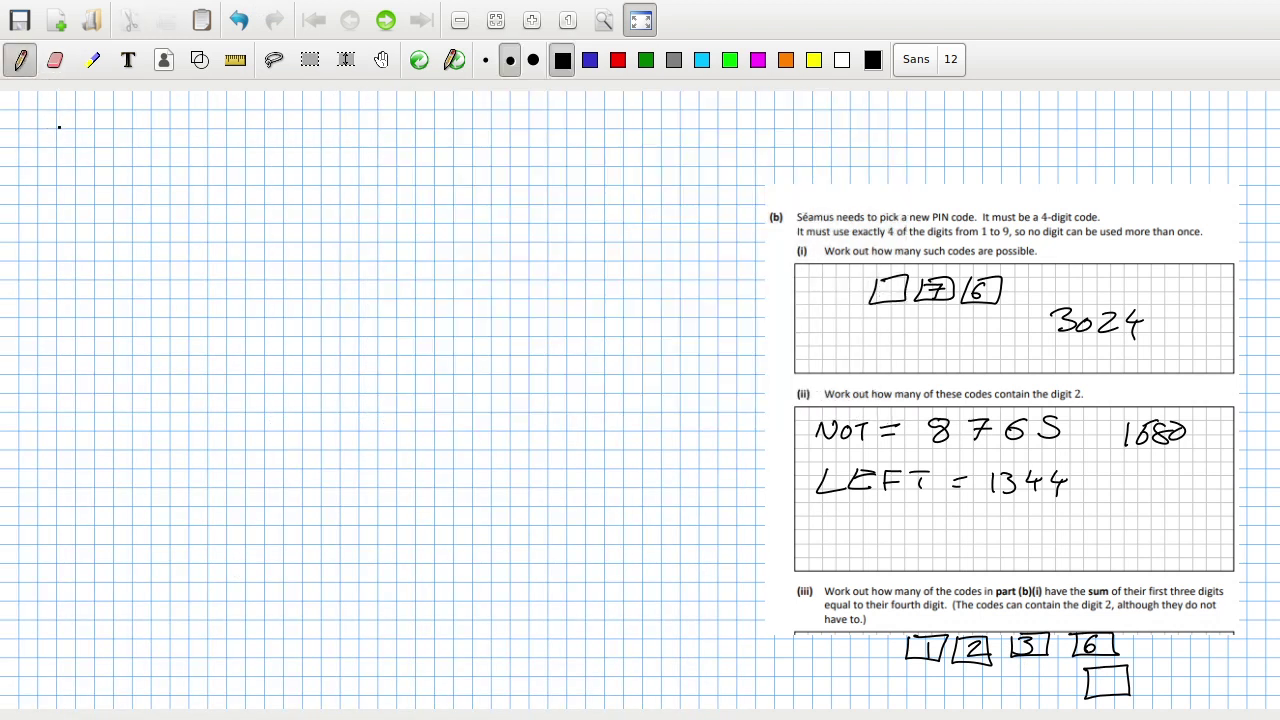
pyautogui.click(56, 139)
pyautogui.moveTo(46, 120)
pyautogui.mouseDown()
pyautogui.moveTo(48, 141)
pyautogui.moveTo(201, 121)
pyautogui.moveTo(189, 140)
pyautogui.mouseUp()
pyautogui.moveTo(320, 113)
pyautogui.mouseDown()
pyautogui.moveTo(319, 138)
pyautogui.moveTo(303, 129)
pyautogui.mouseUp()
pyautogui.moveTo(175, 101)
pyautogui.mouseDown()
pyautogui.moveTo(88, 100)
pyautogui.moveTo(204, 162)
pyautogui.moveTo(156, 96)
pyautogui.moveTo(14, 128)
pyautogui.moveTo(225, 148)
pyautogui.moveTo(118, 100)
pyautogui.mouseUp()
pyautogui.hotkey('ctrl', 'z')
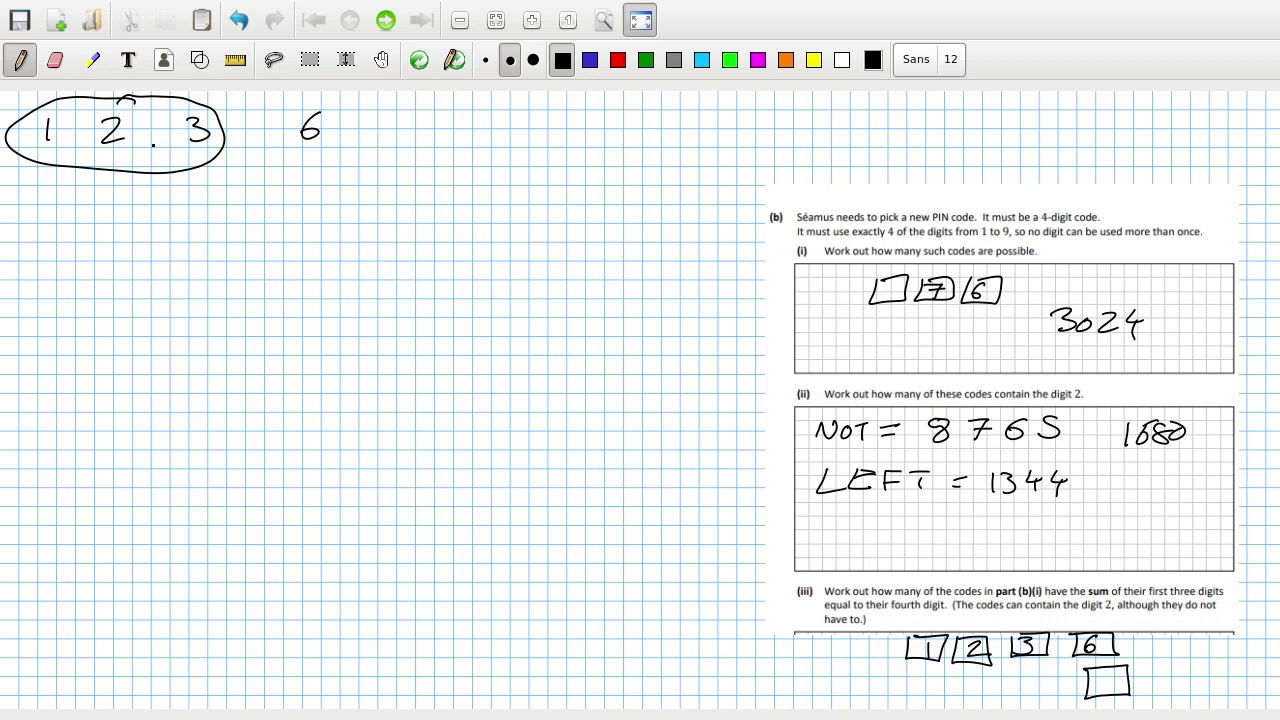
# Add the rows 1 2 4 7 and 1 2 5 8 underneath, circling the first three digits of each
pyautogui.moveTo(53, 199)
pyautogui.mouseDown()
pyautogui.moveTo(52, 222)
pyautogui.moveTo(107, 218)
pyautogui.mouseUp()
pyautogui.moveTo(186, 181)
pyautogui.mouseDown()
pyautogui.moveTo(205, 201)
pyautogui.moveTo(195, 225)
pyautogui.mouseUp()
pyautogui.moveTo(309, 183)
pyautogui.mouseDown()
pyautogui.moveTo(319, 212)
pyautogui.moveTo(333, 194)
pyautogui.mouseUp()
pyautogui.moveTo(181, 167)
pyautogui.mouseDown()
pyautogui.moveTo(158, 162)
pyautogui.moveTo(238, 205)
pyautogui.moveTo(125, 180)
pyautogui.mouseUp()
pyautogui.moveTo(45, 280)
pyautogui.mouseDown()
pyautogui.moveTo(46, 312)
pyautogui.moveTo(101, 305)
pyautogui.mouseUp()
pyautogui.moveTo(177, 264)
pyautogui.mouseDown()
pyautogui.moveTo(128, 337)
pyautogui.moveTo(125, 246)
pyautogui.mouseUp()
pyautogui.moveTo(310, 258)
pyautogui.mouseDown()
pyautogui.moveTo(290, 288)
pyautogui.moveTo(312, 254)
pyautogui.mouseUp()
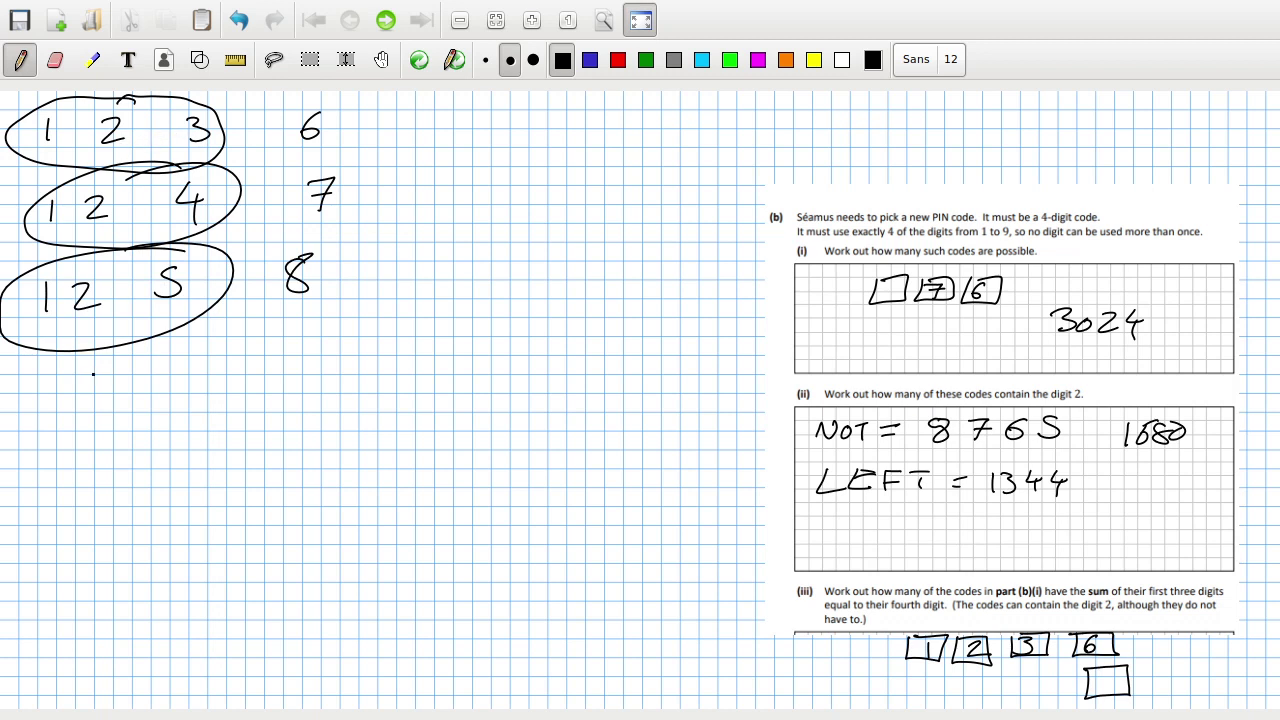
# Add a fourth row 1 2 6 9 and circle its first three digits
pyautogui.moveTo(312, 352); pyautogui.dragTo(301, 374)
pyautogui.moveTo(58, 388); pyautogui.dragTo(60, 421)
pyautogui.moveTo(90, 392); pyautogui.dragTo(120, 410)
pyautogui.moveTo(184, 372); pyautogui.dragTo(162, 392)
pyautogui.moveTo(198, 350)
pyautogui.mouseDown()
pyautogui.moveTo(110, 452)
pyautogui.moveTo(116, 383)
pyautogui.mouseUp()
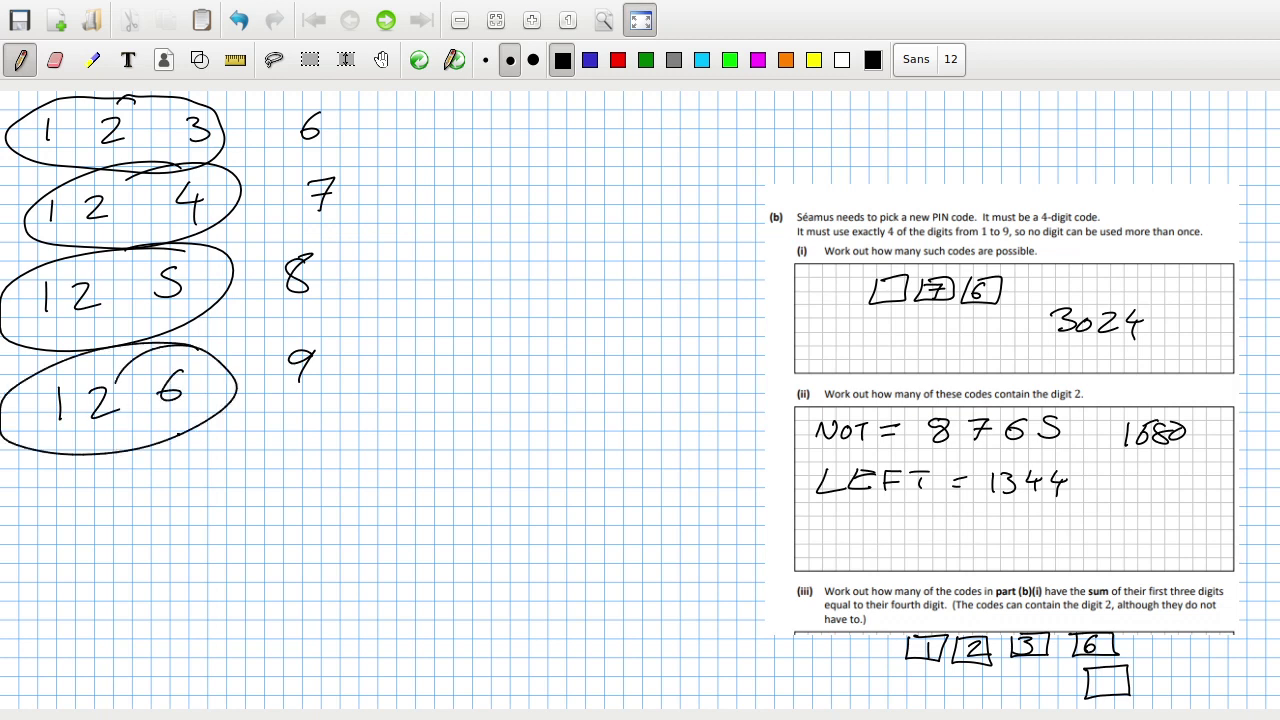
# Write a boxed 6 beside each of the four rows
pyautogui.moveTo(462, 111); pyautogui.dragTo(438, 133)
pyautogui.moveTo(437, 134)
pyautogui.mouseDown()
pyautogui.moveTo(488, 118)
pyautogui.moveTo(440, 102)
pyautogui.mouseUp()
pyautogui.moveTo(466, 164); pyautogui.dragTo(452, 182)
pyautogui.moveTo(436, 160); pyautogui.dragTo(436, 204)
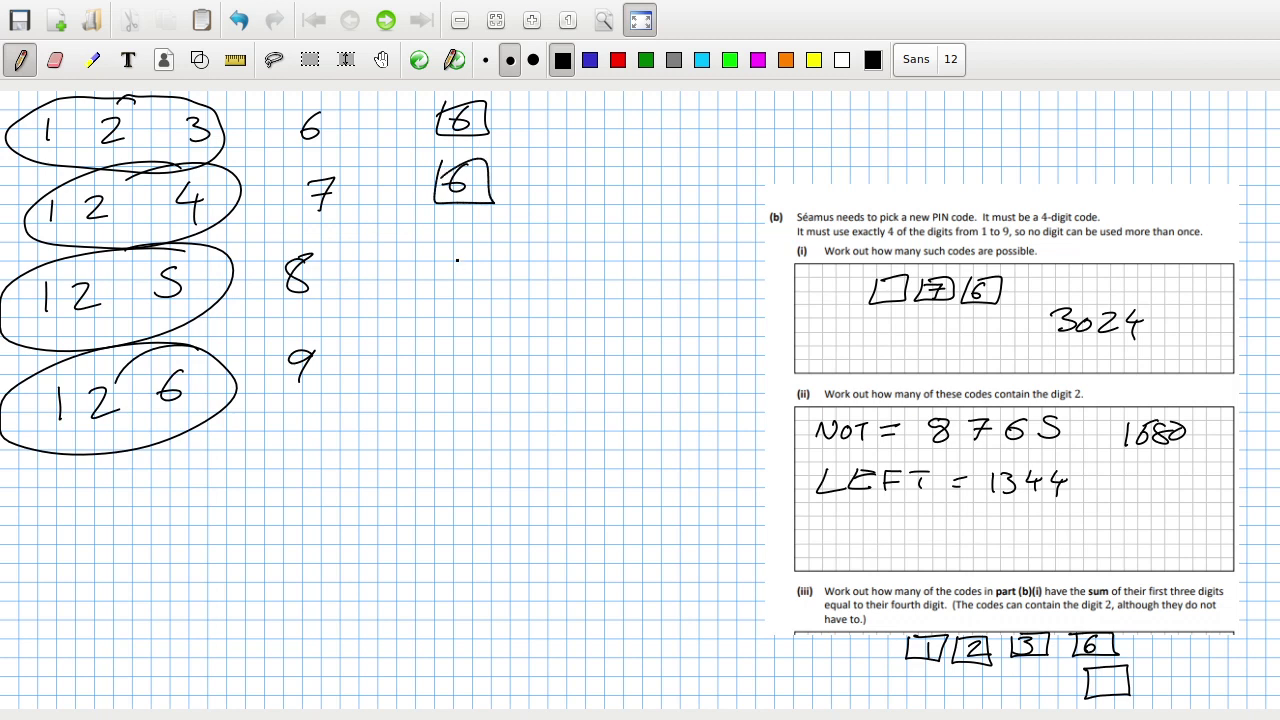
pyautogui.moveTo(462, 250); pyautogui.dragTo(426, 286)
pyautogui.moveTo(428, 286); pyautogui.dragTo(432, 252)
pyautogui.moveTo(458, 340); pyautogui.dragTo(428, 376)
pyautogui.moveTo(428, 376)
pyautogui.mouseDown()
pyautogui.moveTo(486, 338)
pyautogui.moveTo(442, 334)
pyautogui.mouseUp()
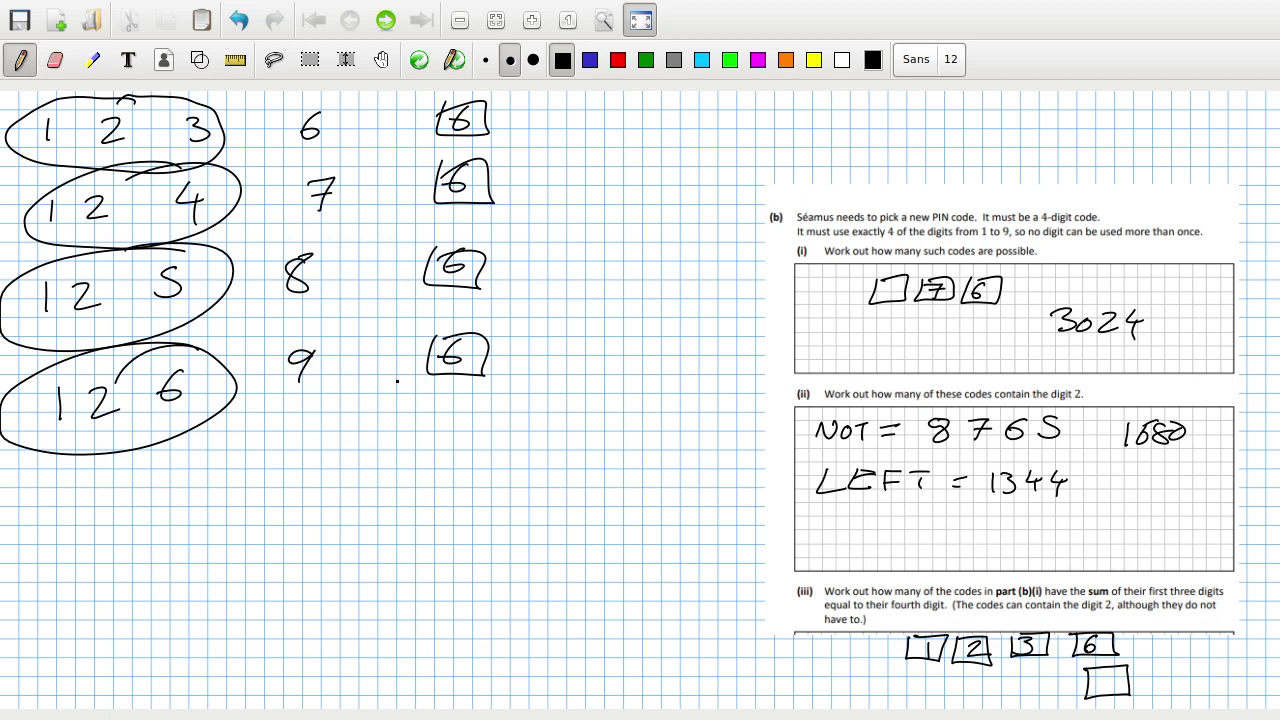
# Write a double-underlined 24 below the rows, followed by 1236 .... 6219 on the same line
pyautogui.moveTo(50, 492)
pyautogui.mouseDown()
pyautogui.moveTo(74, 516)
pyautogui.moveTo(98, 512)
pyautogui.moveTo(88, 520)
pyautogui.mouseUp()
pyautogui.moveTo(54, 540); pyautogui.dragTo(78, 528)
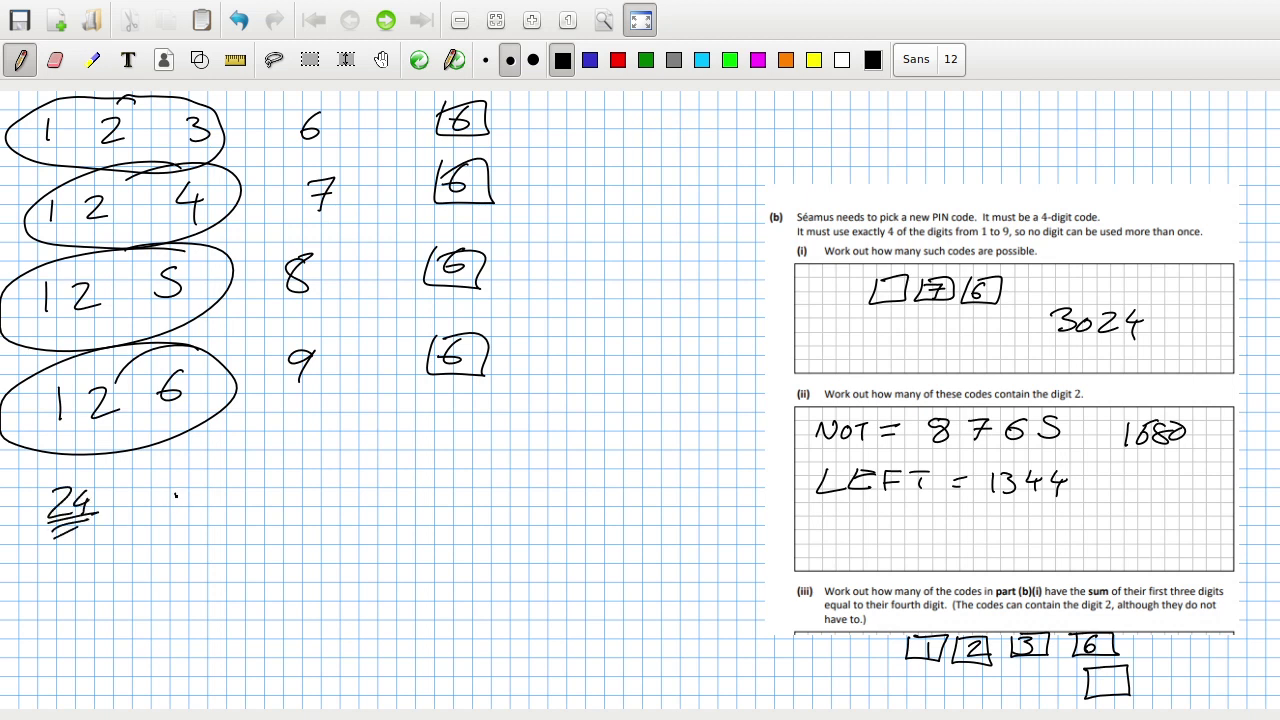
pyautogui.moveTo(176, 494); pyautogui.dragTo(176, 518)
pyautogui.moveTo(188, 500)
pyautogui.mouseDown()
pyautogui.moveTo(208, 518)
pyautogui.moveTo(237, 506)
pyautogui.mouseUp()
pyautogui.click(286, 510)
pyautogui.click(301, 510)
pyautogui.click(316, 509)
pyautogui.moveTo(379, 486)
pyautogui.mouseDown()
pyautogui.moveTo(369, 500)
pyautogui.moveTo(441, 516)
pyautogui.mouseUp()
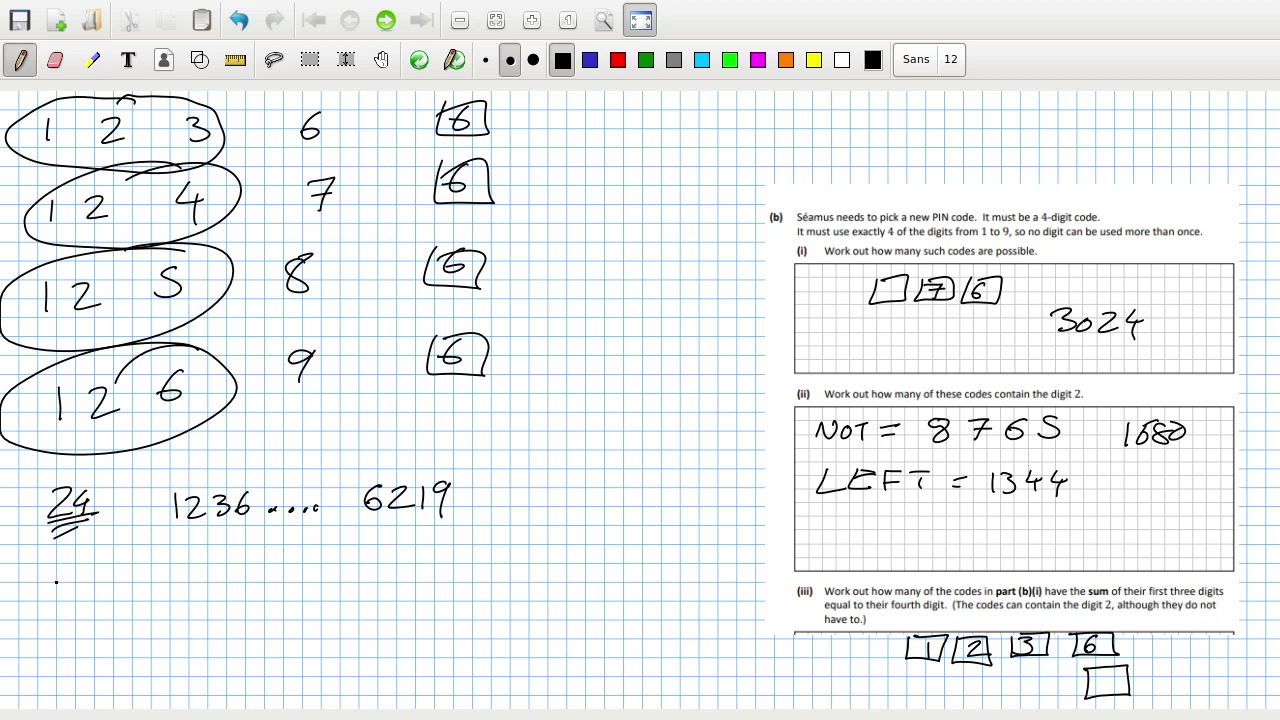
# Add the row 2 3 4 9 at the bottom, circling its first three digits and writing a boxed 6 beside it
pyautogui.moveTo(56, 574)
pyautogui.mouseDown()
pyautogui.moveTo(84, 602)
pyautogui.moveTo(128, 582)
pyautogui.moveTo(120, 602)
pyautogui.mouseUp()
pyautogui.moveTo(170, 566)
pyautogui.mouseDown()
pyautogui.moveTo(160, 588)
pyautogui.moveTo(152, 578)
pyautogui.mouseUp()
pyautogui.moveTo(160, 588); pyautogui.dragTo(188, 586)
pyautogui.moveTo(182, 572)
pyautogui.mouseDown()
pyautogui.moveTo(182, 594)
pyautogui.moveTo(82, 626)
pyautogui.moveTo(205, 552)
pyautogui.moveTo(168, 556)
pyautogui.mouseUp()
pyautogui.moveTo(283, 563)
pyautogui.mouseDown()
pyautogui.moveTo(262, 566)
pyautogui.moveTo(276, 596)
pyautogui.mouseUp()
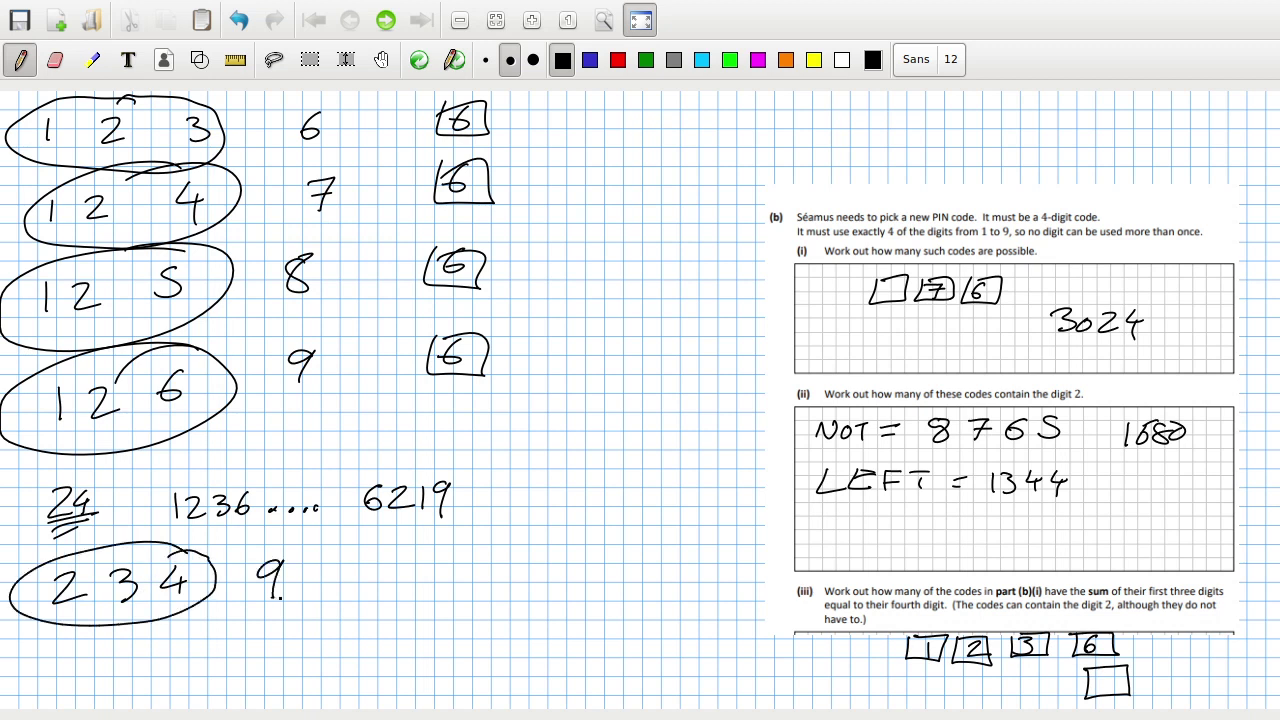
pyautogui.moveTo(411, 565)
pyautogui.mouseDown()
pyautogui.moveTo(472, 551)
pyautogui.moveTo(408, 554)
pyautogui.mouseUp()
pyautogui.moveTo(444, 560); pyautogui.dragTo(436, 598)
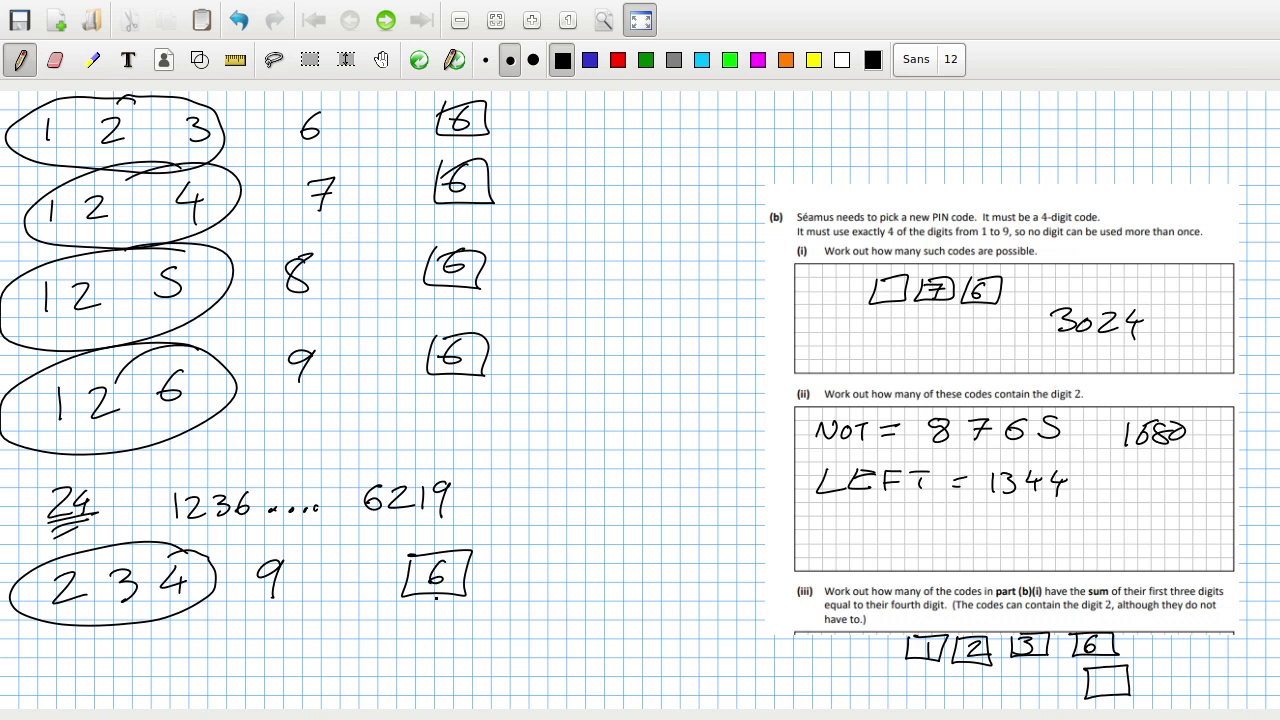
# Erase the underlined 24 and the 1236 .... 6219 line between the fourth and fifth rows
pyautogui.hotkey('ctrl', 'shift', 'e')
pyautogui.moveTo(370, 497)
pyautogui.mouseDown()
pyautogui.moveTo(440, 500)
pyautogui.moveTo(412, 513)
pyautogui.mouseUp()
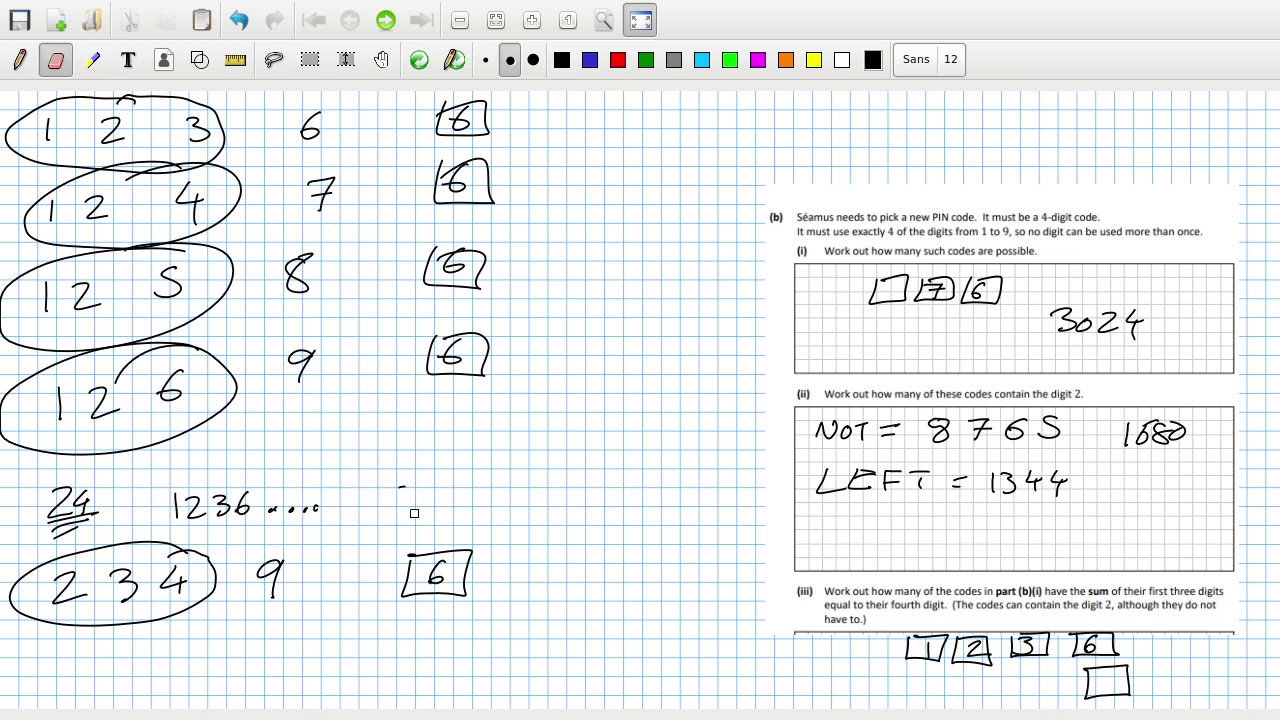
pyautogui.moveTo(248, 508)
pyautogui.mouseDown()
pyautogui.moveTo(177, 512)
pyautogui.moveTo(259, 499)
pyautogui.mouseUp()
pyautogui.hotkey('ctrl', 'shift', 'p')
pyautogui.hotkey('ctrl', 'shift', 'e')
pyautogui.moveTo(85, 494)
pyautogui.mouseDown()
pyautogui.moveTo(60, 520)
pyautogui.moveTo(80, 550)
pyautogui.mouseUp()
pyautogui.hotkey('ctrl', 'shift', 'p')
pyautogui.click(396, 551)
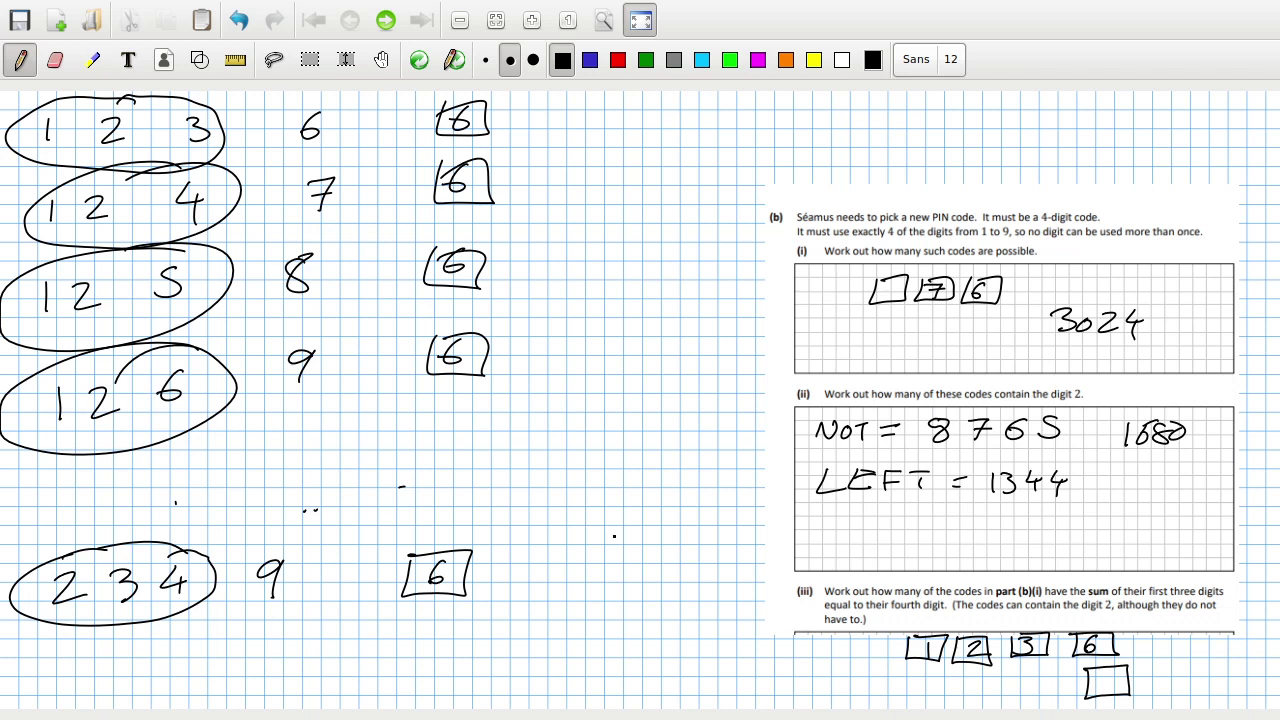
# Write 30 beside the last row's boxed 6, underline it several times and draw a box around it
pyautogui.moveTo(620, 572)
pyautogui.mouseDown()
pyautogui.moveTo(648, 582)
pyautogui.moveTo(636, 596)
pyautogui.mouseUp()
pyautogui.moveTo(660, 576); pyautogui.dragTo(704, 570)
pyautogui.moveTo(604, 626); pyautogui.dragTo(700, 584)
pyautogui.moveTo(600, 632); pyautogui.dragTo(740, 592)
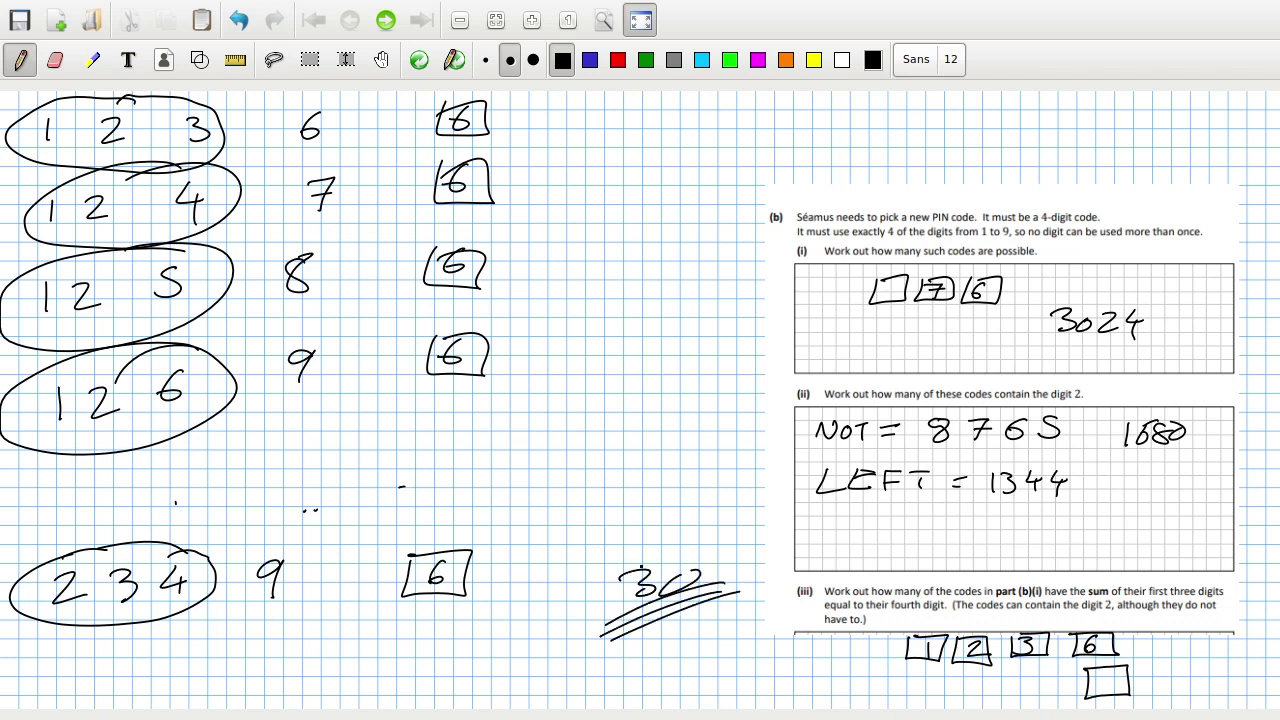
pyautogui.moveTo(600, 562)
pyautogui.mouseDown()
pyautogui.moveTo(750, 604)
pyautogui.moveTo(584, 575)
pyautogui.mouseUp()
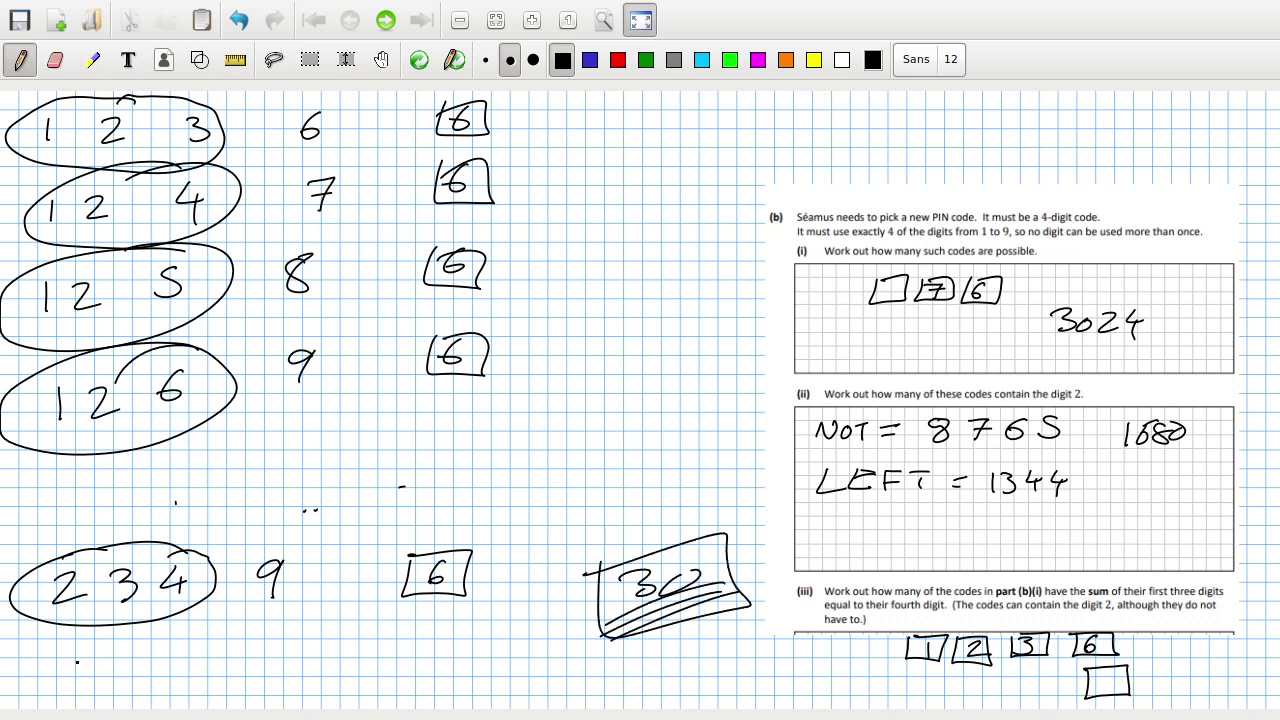
# Write 1236 .... 4329 on a line below the row 2 3 4 9
pyautogui.moveTo(46, 656); pyautogui.dragTo(47, 682)
pyautogui.moveTo(62, 660)
pyautogui.mouseDown()
pyautogui.moveTo(94, 684)
pyautogui.moveTo(104, 668)
pyautogui.moveTo(96, 684)
pyautogui.moveTo(196, 681)
pyautogui.mouseUp()
pyautogui.moveTo(207, 678)
pyautogui.mouseDown()
pyautogui.moveTo(256, 670)
pyautogui.moveTo(249, 680)
pyautogui.mouseUp()
pyautogui.moveTo(266, 656)
pyautogui.mouseDown()
pyautogui.moveTo(284, 664)
pyautogui.moveTo(266, 678)
pyautogui.moveTo(316, 678)
pyautogui.moveTo(342, 656)
pyautogui.moveTo(338, 678)
pyautogui.mouseUp()
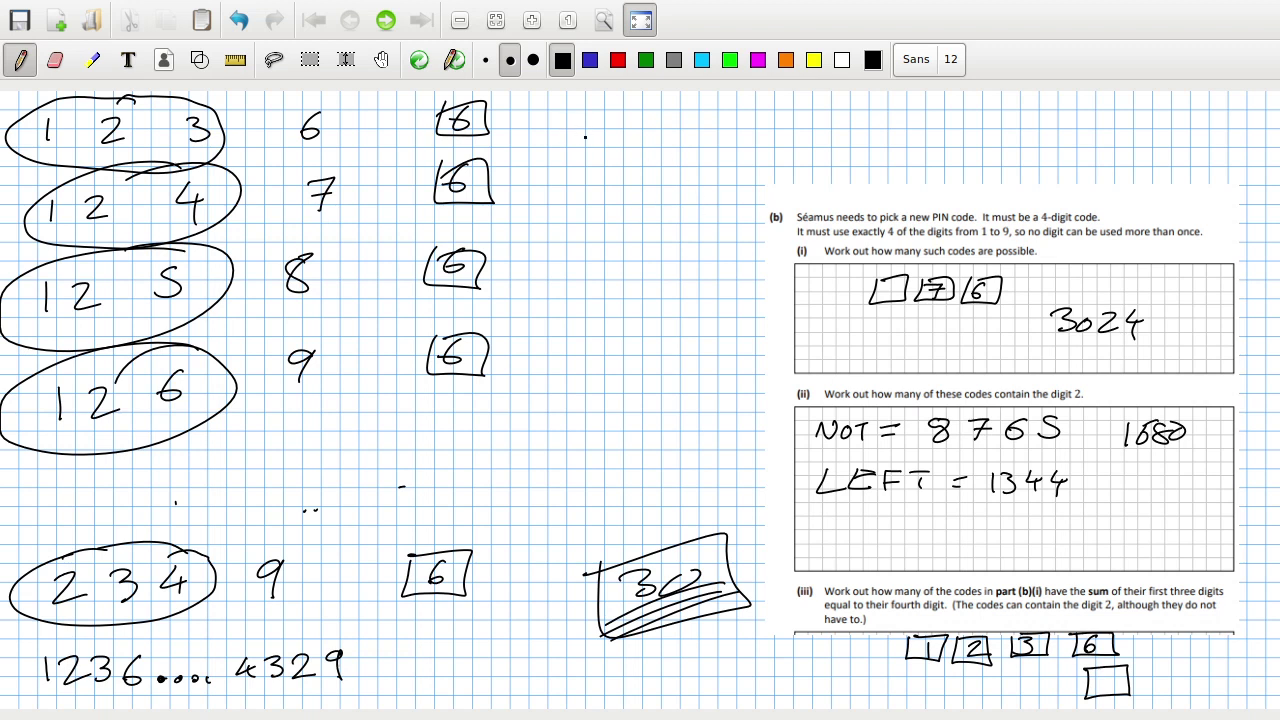
pyautogui.hotkey('ctrl', 'z')
# Leave full screen, clear everything from the page and place a fresh copy of the part (b) question in its upper-left area
pyautogui.press('F11')
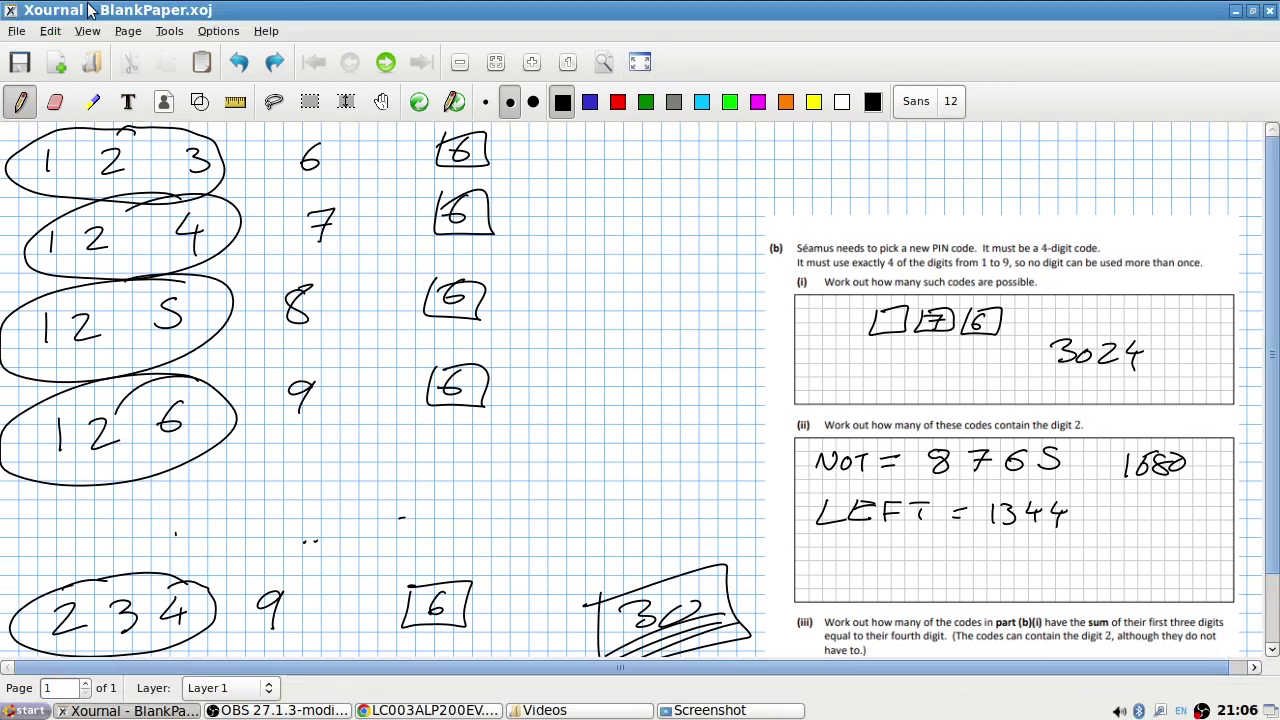
pyautogui.click(128, 31)
pyautogui.click(183, 171)
pyautogui.hotkey('ctrl', 'v')
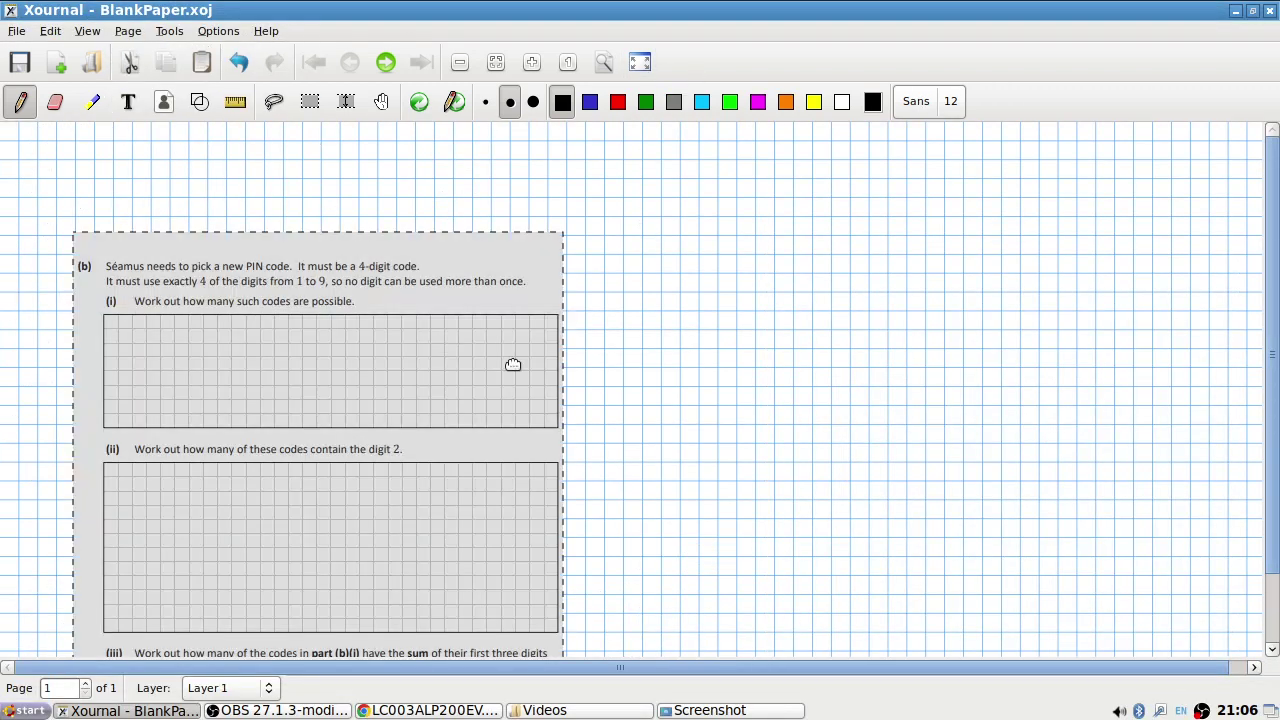
pyautogui.moveTo(514, 363)
pyautogui.mouseDown()
pyautogui.moveTo(354, 311)
pyautogui.moveTo(355, 325)
pyautogui.moveTo(402, 330)
pyautogui.mouseUp()
pyautogui.click(556, 311)
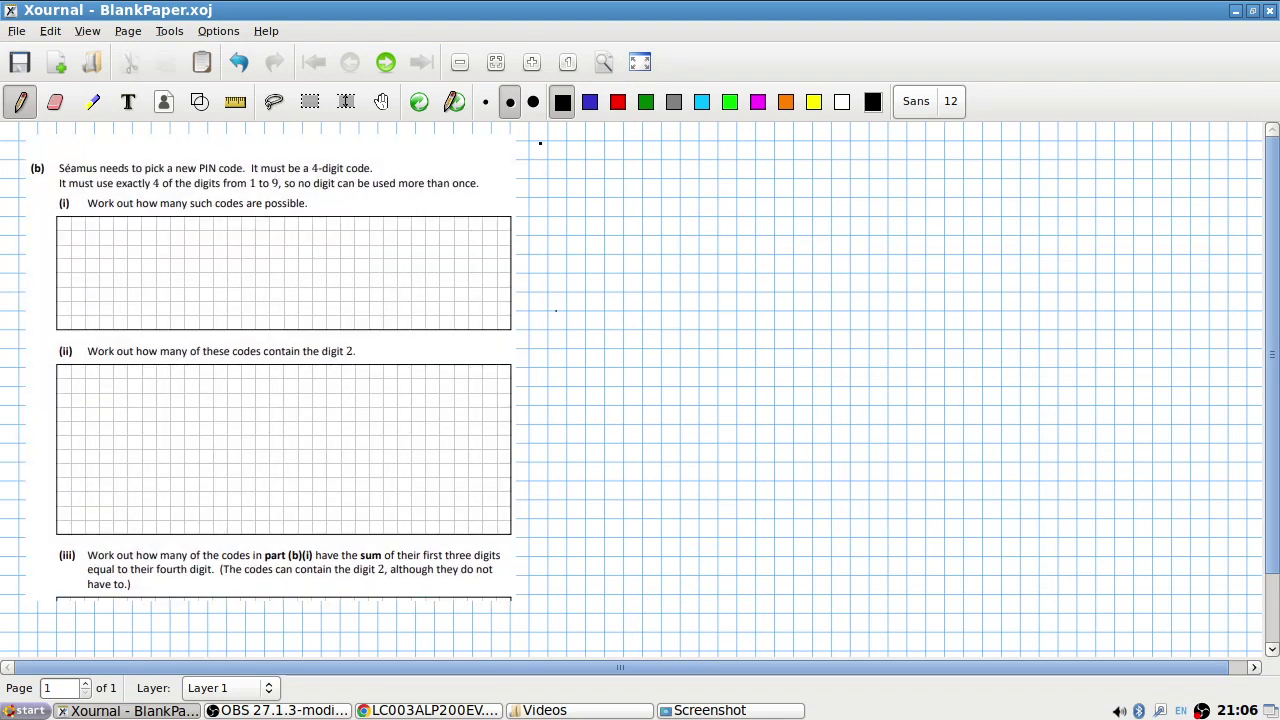
# List the digit combinations 123 6, 124 7, 125 8 and 126 9 in a column beside the question
pyautogui.moveTo(539, 141)
pyautogui.mouseDown()
pyautogui.moveTo(540, 170)
pyautogui.moveTo(621, 154)
pyautogui.mouseUp()
pyautogui.moveTo(545, 186)
pyautogui.mouseDown()
pyautogui.moveTo(547, 214)
pyautogui.moveTo(604, 200)
pyautogui.moveTo(598, 214)
pyautogui.moveTo(646, 186)
pyautogui.moveTo(628, 212)
pyautogui.mouseUp()
pyautogui.moveTo(545, 235)
pyautogui.mouseDown()
pyautogui.moveTo(546, 256)
pyautogui.moveTo(574, 256)
pyautogui.moveTo(646, 226)
pyautogui.mouseUp()
pyautogui.moveTo(544, 278)
pyautogui.mouseDown()
pyautogui.moveTo(546, 300)
pyautogui.moveTo(583, 286)
pyautogui.moveTo(630, 293)
pyautogui.mouseUp()
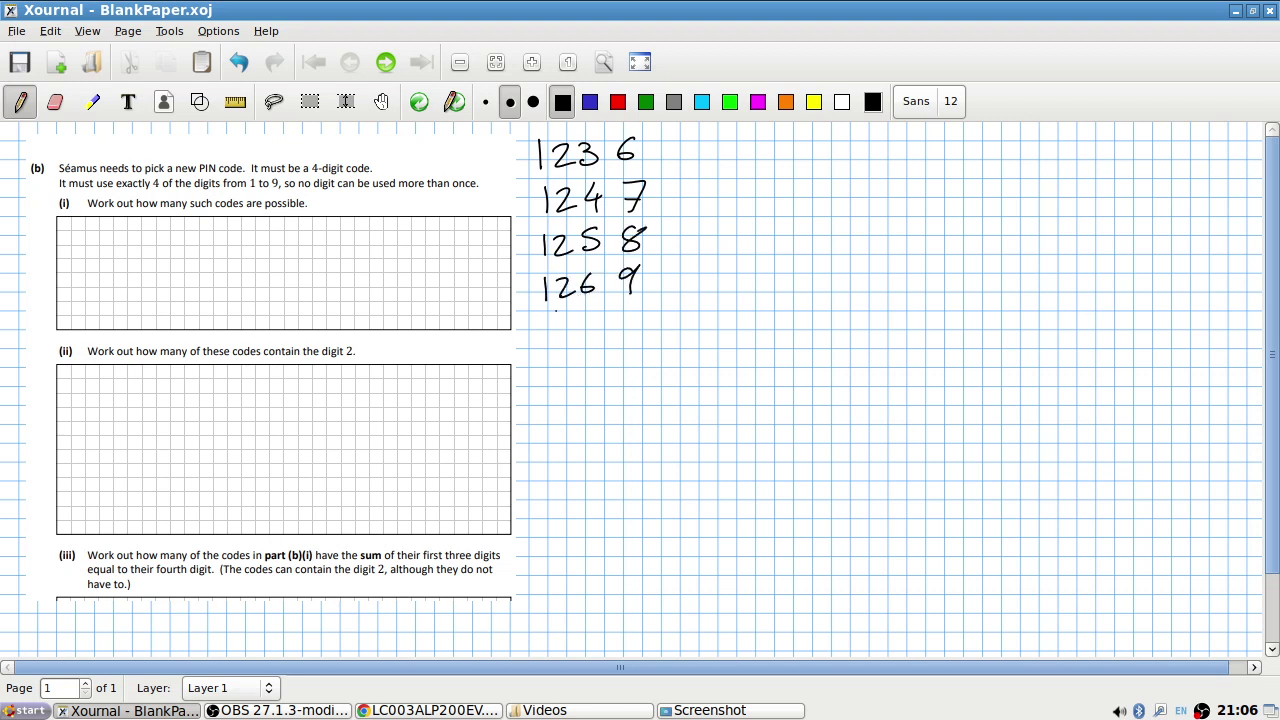
# Extend the column with the combinations 234 9, 134 8 and 135 9
pyautogui.moveTo(542, 325); pyautogui.dragTo(566, 346)
pyautogui.moveTo(566, 322)
pyautogui.mouseDown()
pyautogui.moveTo(568, 345)
pyautogui.moveTo(606, 336)
pyautogui.mouseUp()
pyautogui.moveTo(597, 324)
pyautogui.mouseDown()
pyautogui.moveTo(596, 345)
pyautogui.moveTo(625, 314)
pyautogui.moveTo(636, 342)
pyautogui.mouseUp()
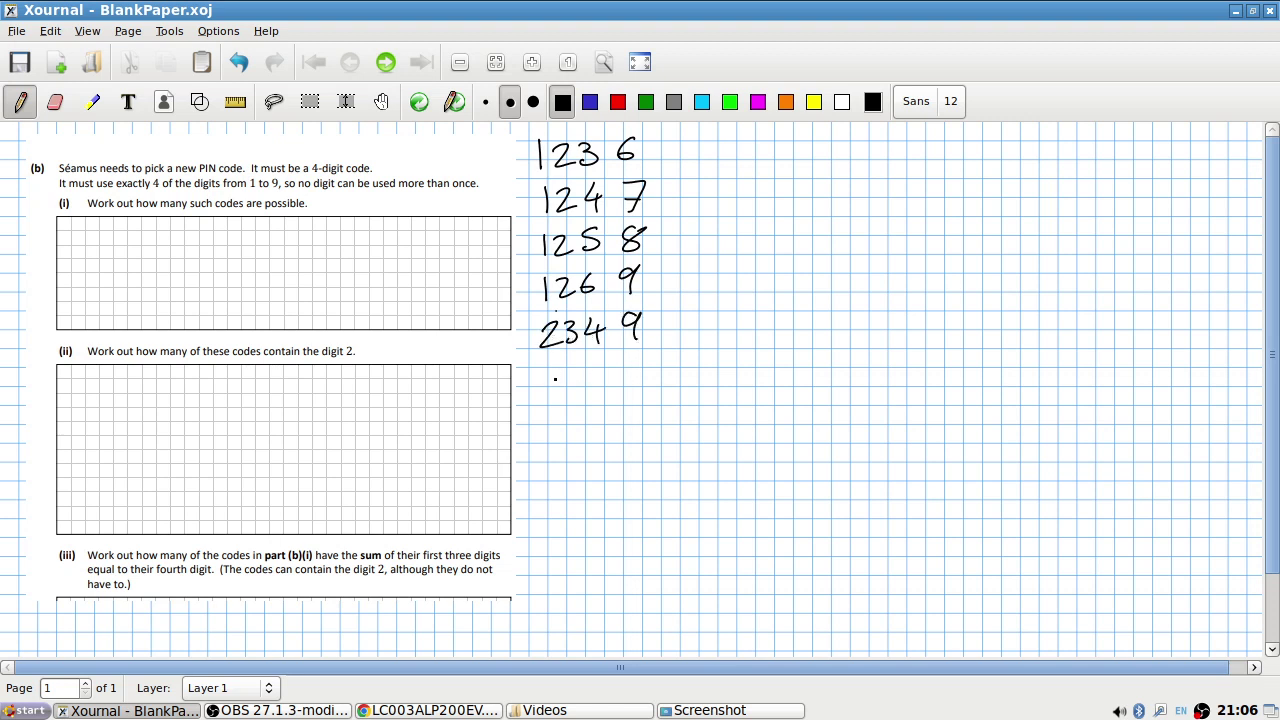
pyautogui.moveTo(548, 369)
pyautogui.mouseDown()
pyautogui.moveTo(548, 390)
pyautogui.moveTo(612, 377)
pyautogui.moveTo(607, 390)
pyautogui.moveTo(646, 360)
pyautogui.mouseUp()
pyautogui.moveTo(555, 412)
pyautogui.mouseDown()
pyautogui.moveTo(557, 433)
pyautogui.moveTo(582, 421)
pyautogui.moveTo(570, 434)
pyautogui.moveTo(631, 407)
pyautogui.moveTo(630, 438)
pyautogui.mouseUp()
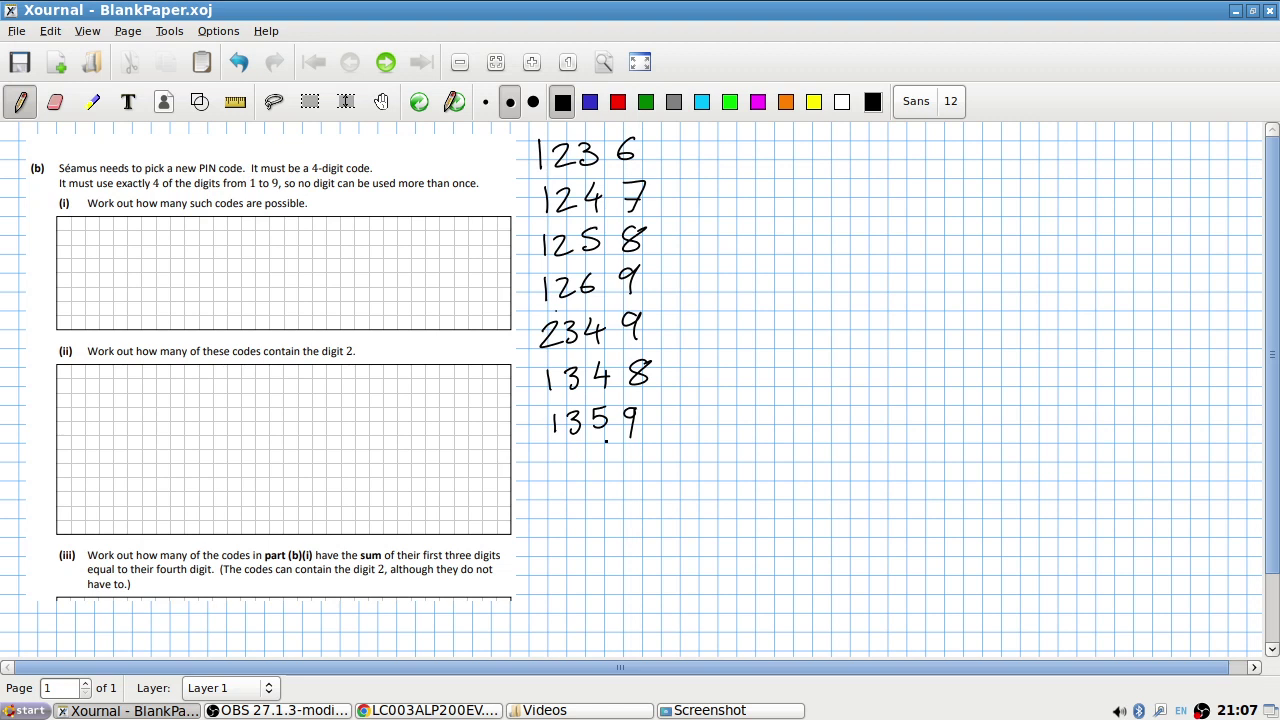
pyautogui.moveTo(543, 462)
pyautogui.mouseDown()
pyautogui.moveTo(544, 480)
pyautogui.moveTo(580, 471)
pyautogui.mouseUp()
pyautogui.moveTo(576, 463); pyautogui.dragTo(584, 477)
pyautogui.hotkey('ctrl', 'z')
pyautogui.hotkey('ctrl', 'z')
pyautogui.hotkey('ctrl', 'z')
pyautogui.hotkey('ctrl', 'z')
pyautogui.hotkey('ctrl', 'z')
pyautogui.moveTo(797, 163)
pyautogui.mouseDown()
pyautogui.moveTo(820, 232)
pyautogui.moveTo(801, 287)
pyautogui.mouseUp()
pyautogui.hotkey('ctrl', 'z')
pyautogui.hotkey('ctrl', 'z')
pyautogui.hotkey('ctrl', 'z')
# Circle in blue the leading 1 of each of the six combinations that start with 1
pyautogui.click(590, 101)
pyautogui.moveTo(546, 140)
pyautogui.mouseDown()
pyautogui.moveTo(521, 158)
pyautogui.moveTo(556, 150)
pyautogui.mouseUp()
pyautogui.moveTo(538, 188)
pyautogui.mouseDown()
pyautogui.moveTo(552, 184)
pyautogui.moveTo(550, 208)
pyautogui.mouseUp()
pyautogui.moveTo(545, 228)
pyautogui.mouseDown()
pyautogui.moveTo(530, 240)
pyautogui.moveTo(552, 232)
pyautogui.mouseUp()
pyautogui.moveTo(544, 266)
pyautogui.mouseDown()
pyautogui.moveTo(534, 278)
pyautogui.moveTo(554, 272)
pyautogui.mouseUp()
pyautogui.moveTo(548, 362); pyautogui.dragTo(550, 364)
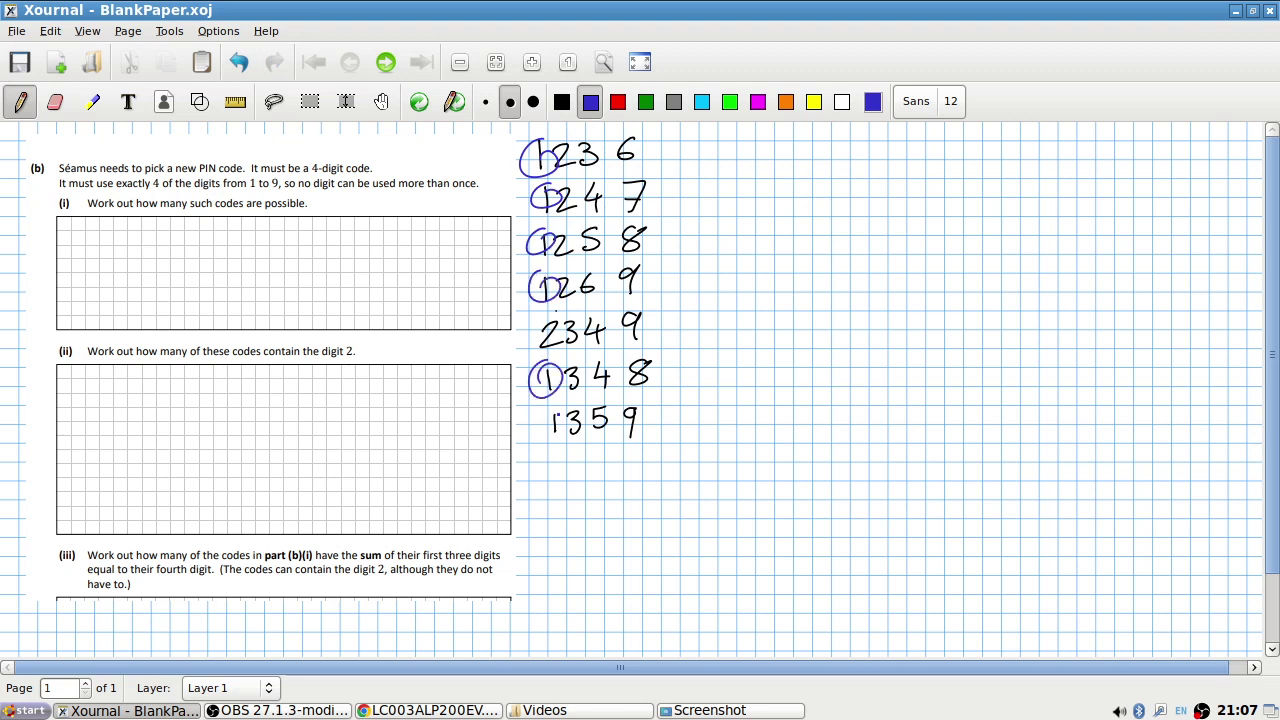
pyautogui.moveTo(556, 413); pyautogui.dragTo(566, 420)
# Underline in blue the second and third digits of the circled combinations and draw an arrow pointing to 234 9
pyautogui.moveTo(558, 174); pyautogui.dragTo(600, 173)
pyautogui.moveTo(562, 219); pyautogui.dragTo(598, 213)
pyautogui.moveTo(560, 225); pyautogui.dragTo(594, 221)
pyautogui.moveTo(566, 262); pyautogui.dragTo(596, 257)
pyautogui.moveTo(562, 304); pyautogui.dragTo(596, 298)
pyautogui.moveTo(573, 397); pyautogui.dragTo(604, 391)
pyautogui.moveTo(571, 400); pyautogui.dragTo(604, 394)
pyautogui.moveTo(581, 442)
pyautogui.mouseDown()
pyautogui.moveTo(607, 435)
pyautogui.moveTo(606, 446)
pyautogui.mouseUp()
pyautogui.moveTo(508, 324); pyautogui.dragTo(533, 343)
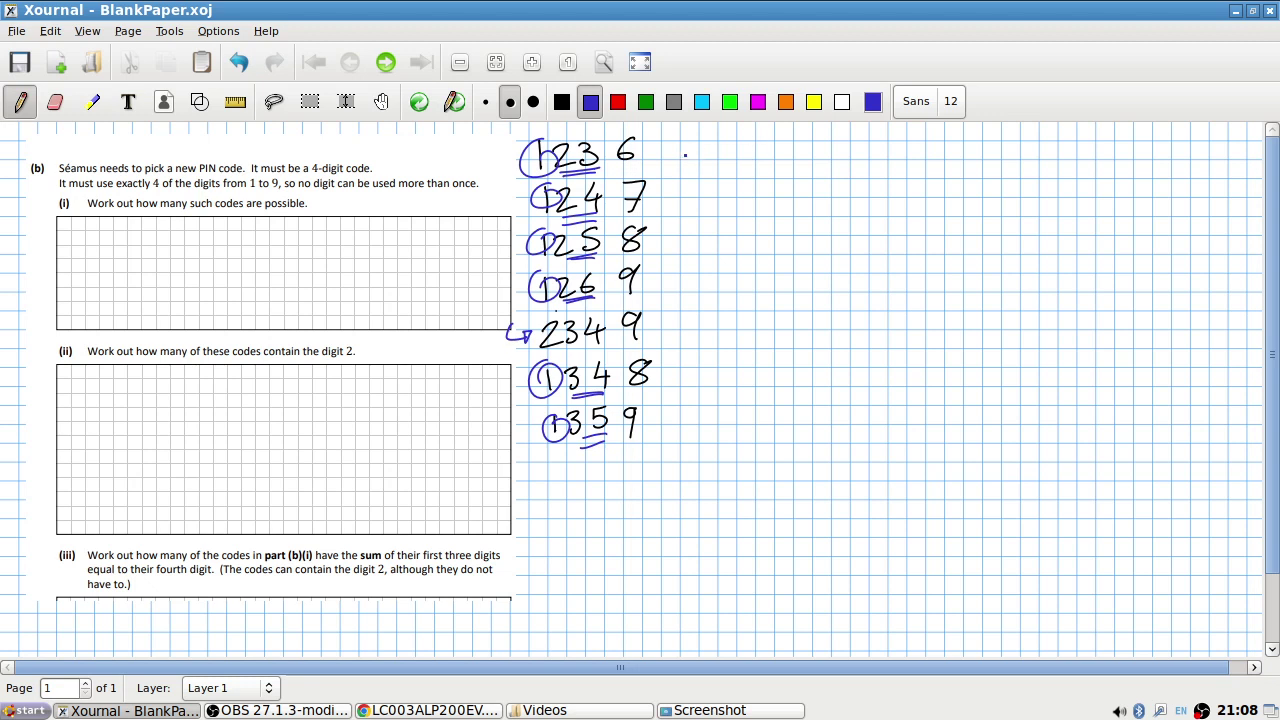
# Mark a short blue dash beside each combination in the list
pyautogui.moveTo(684, 155); pyautogui.dragTo(723, 151)
pyautogui.moveTo(684, 185); pyautogui.dragTo(724, 182)
pyautogui.moveTo(682, 238)
pyautogui.mouseDown()
pyautogui.moveTo(718, 233)
pyautogui.moveTo(715, 264)
pyautogui.mouseUp()
pyautogui.moveTo(690, 316); pyautogui.dragTo(720, 313)
pyautogui.moveTo(689, 364); pyautogui.dragTo(719, 360)
pyautogui.moveTo(682, 411); pyautogui.dragTo(711, 408)
# Write 6 × 7 to the side of the list with 42? below it, and circle the 42?
pyautogui.moveTo(899, 249)
pyautogui.mouseDown()
pyautogui.moveTo(880, 278)
pyautogui.moveTo(938, 287)
pyautogui.mouseUp()
pyautogui.moveTo(937, 266); pyautogui.dragTo(919, 287)
pyautogui.moveTo(947, 250)
pyautogui.mouseDown()
pyautogui.moveTo(975, 245)
pyautogui.moveTo(970, 288)
pyautogui.mouseUp()
pyautogui.moveTo(954, 267); pyautogui.dragTo(972, 265)
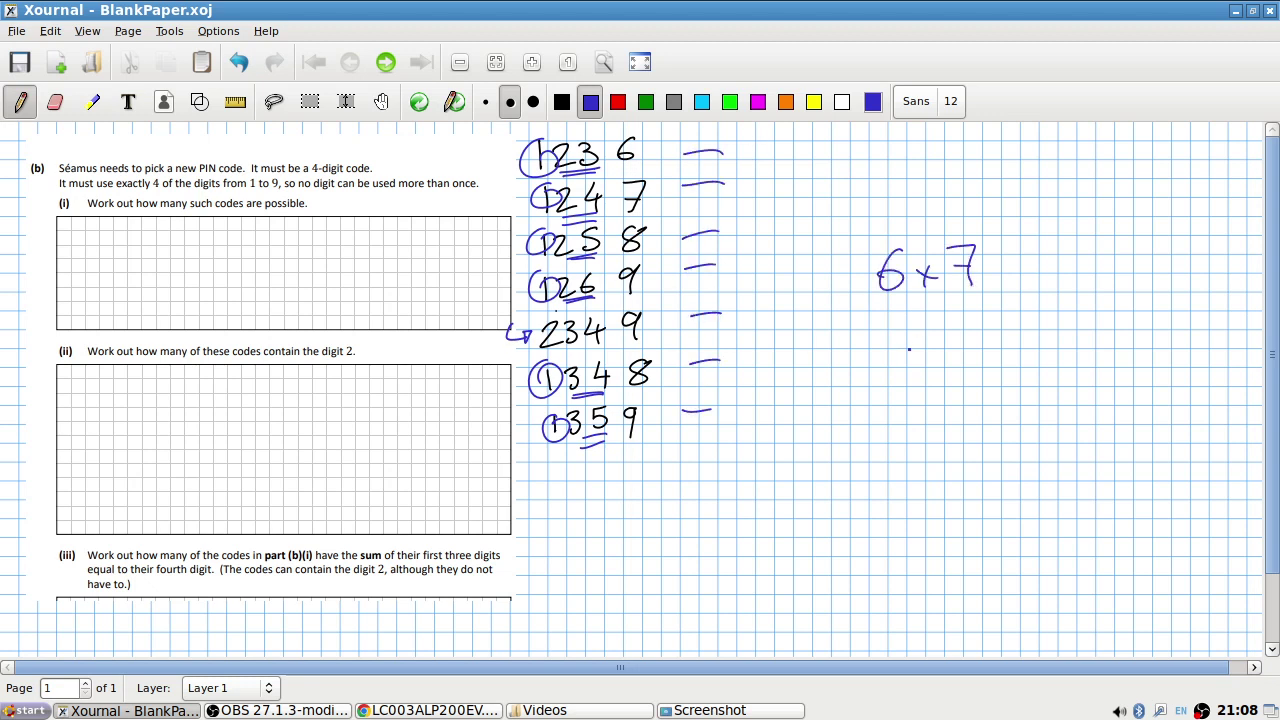
pyautogui.moveTo(904, 340); pyautogui.dragTo(928, 369)
pyautogui.moveTo(914, 354)
pyautogui.mouseDown()
pyautogui.moveTo(912, 384)
pyautogui.moveTo(962, 358)
pyautogui.moveTo(972, 380)
pyautogui.moveTo(1005, 357)
pyautogui.moveTo(1003, 386)
pyautogui.mouseUp()
pyautogui.click(1005, 366)
pyautogui.moveTo(1037, 326)
pyautogui.mouseDown()
pyautogui.moveTo(1098, 322)
pyautogui.moveTo(944, 291)
pyautogui.mouseUp()
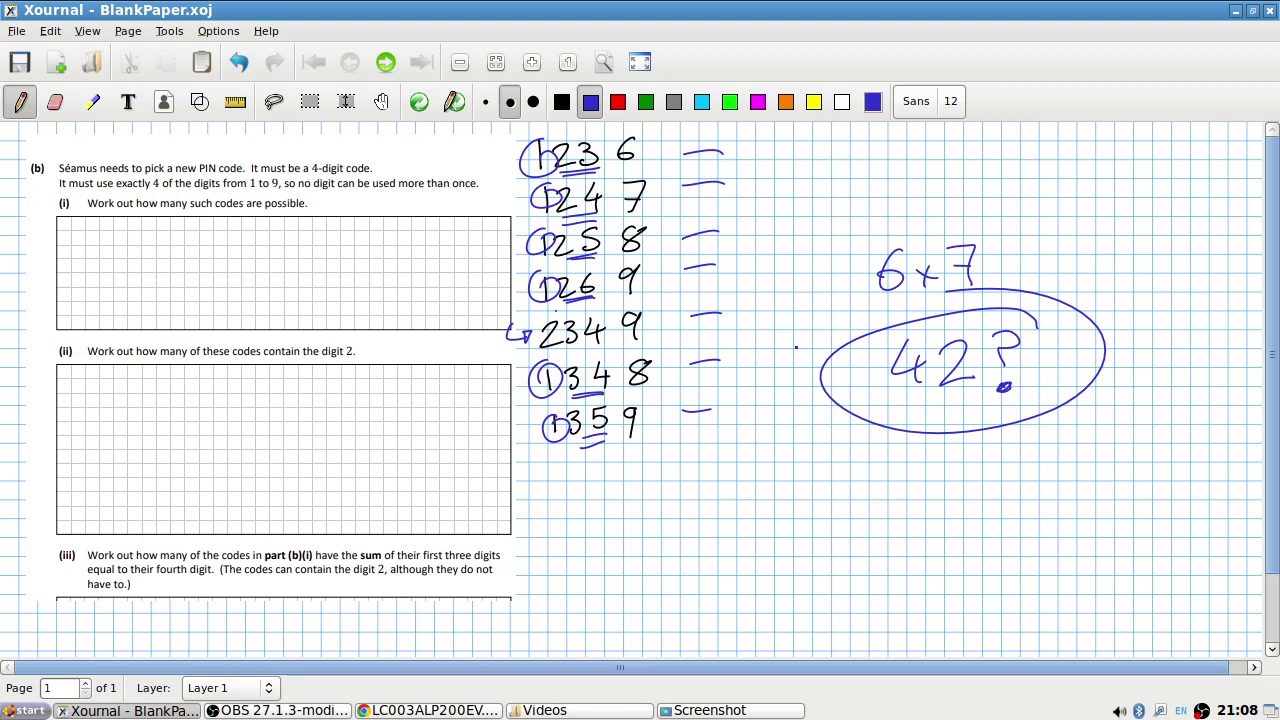
# Write 1 + 3 and 2 + 3 on two lines below the circled 42?
pyautogui.moveTo(918, 494)
pyautogui.mouseDown()
pyautogui.moveTo(920, 536)
pyautogui.moveTo(971, 516)
pyautogui.moveTo(960, 530)
pyautogui.mouseUp()
pyautogui.moveTo(990, 500)
pyautogui.mouseDown()
pyautogui.moveTo(1004, 500)
pyautogui.moveTo(999, 529)
pyautogui.mouseUp()
pyautogui.moveTo(916, 562)
pyautogui.mouseDown()
pyautogui.moveTo(950, 587)
pyautogui.moveTo(992, 569)
pyautogui.mouseUp()
pyautogui.moveTo(978, 566)
pyautogui.mouseDown()
pyautogui.moveTo(981, 586)
pyautogui.moveTo(1018, 589)
pyautogui.mouseUp()
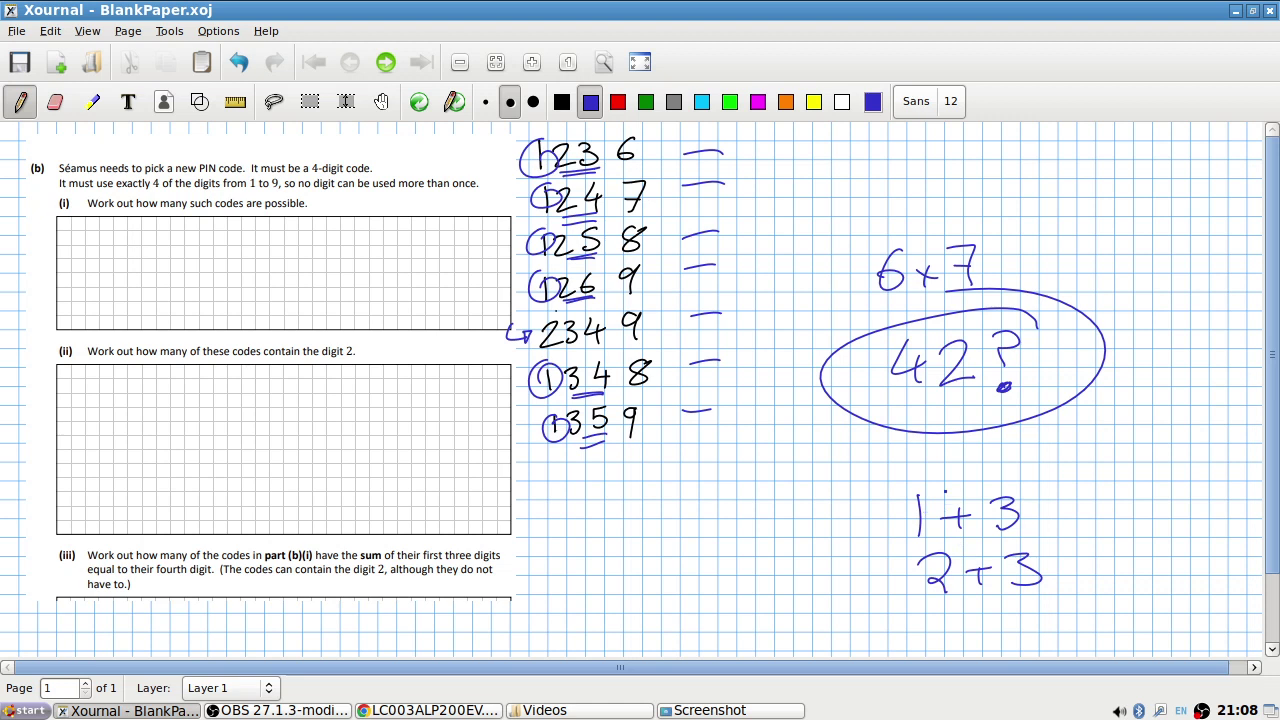
# Switch to the exam paper PDF in the browser and look over parts (ii) and (iii) on page 30
pyautogui.hotkey('alt', 'Tab')
pyautogui.hotkey('alt', 'Tab')
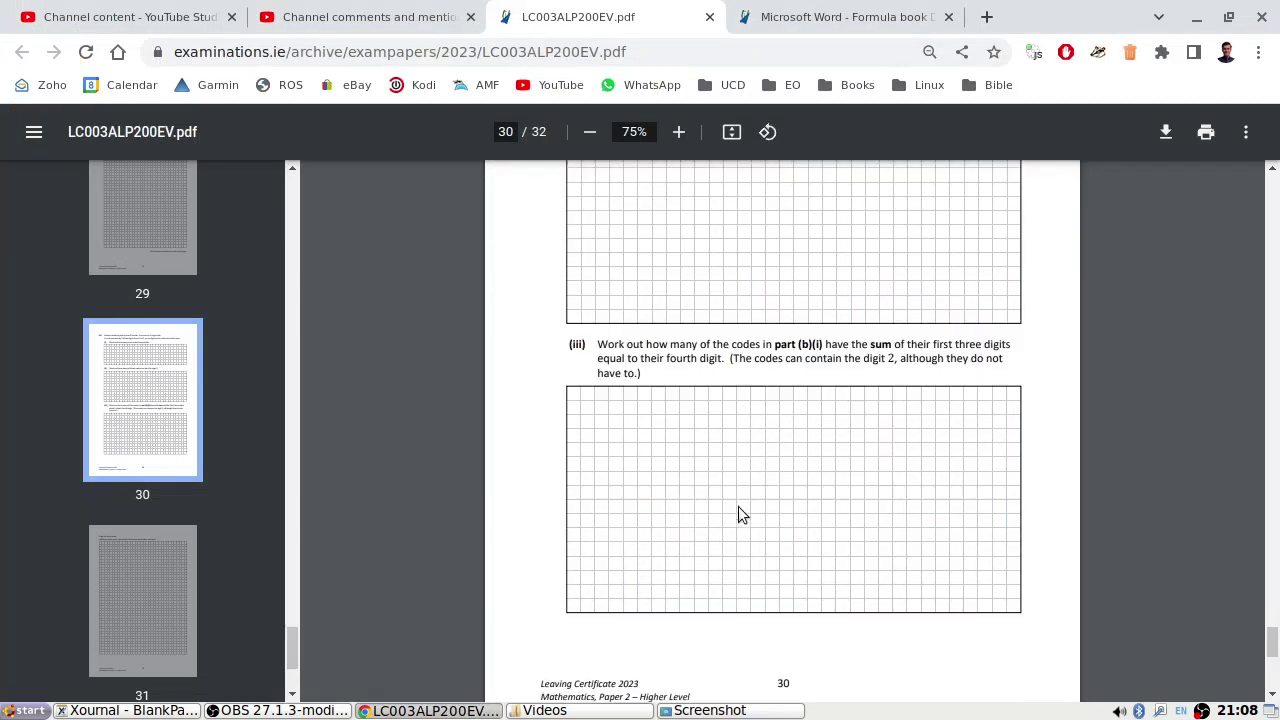
pyautogui.scroll(-4, 739, 517)
pyautogui.scroll(5, 736, 520)
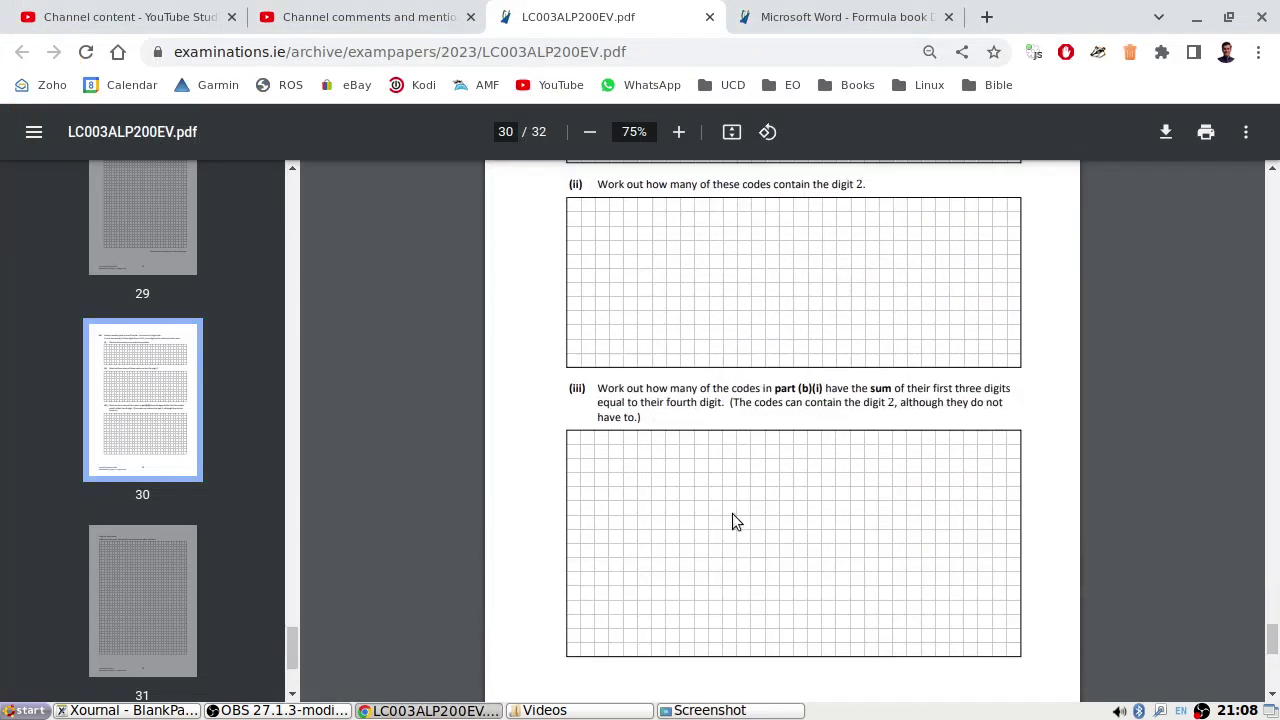